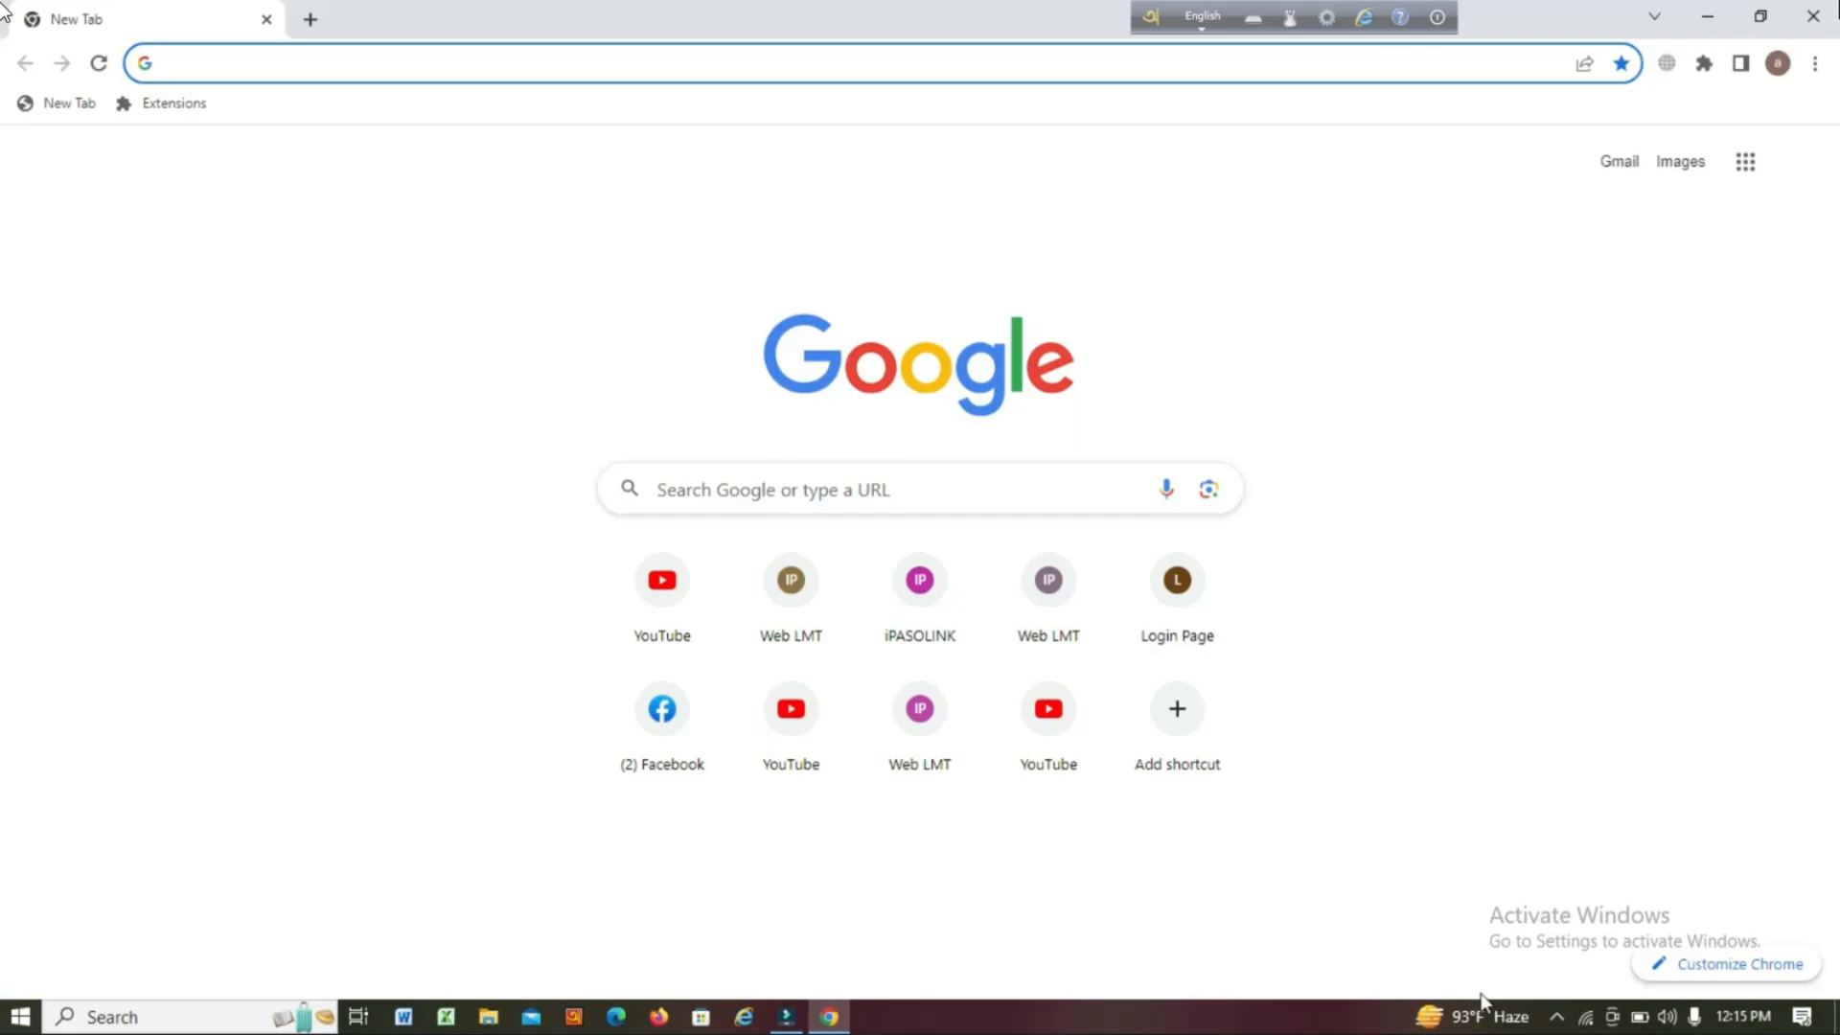
Step: Open Windows Network & Internet settings from the taskbar's Wi-Fi network list
left_click(1586, 1017)
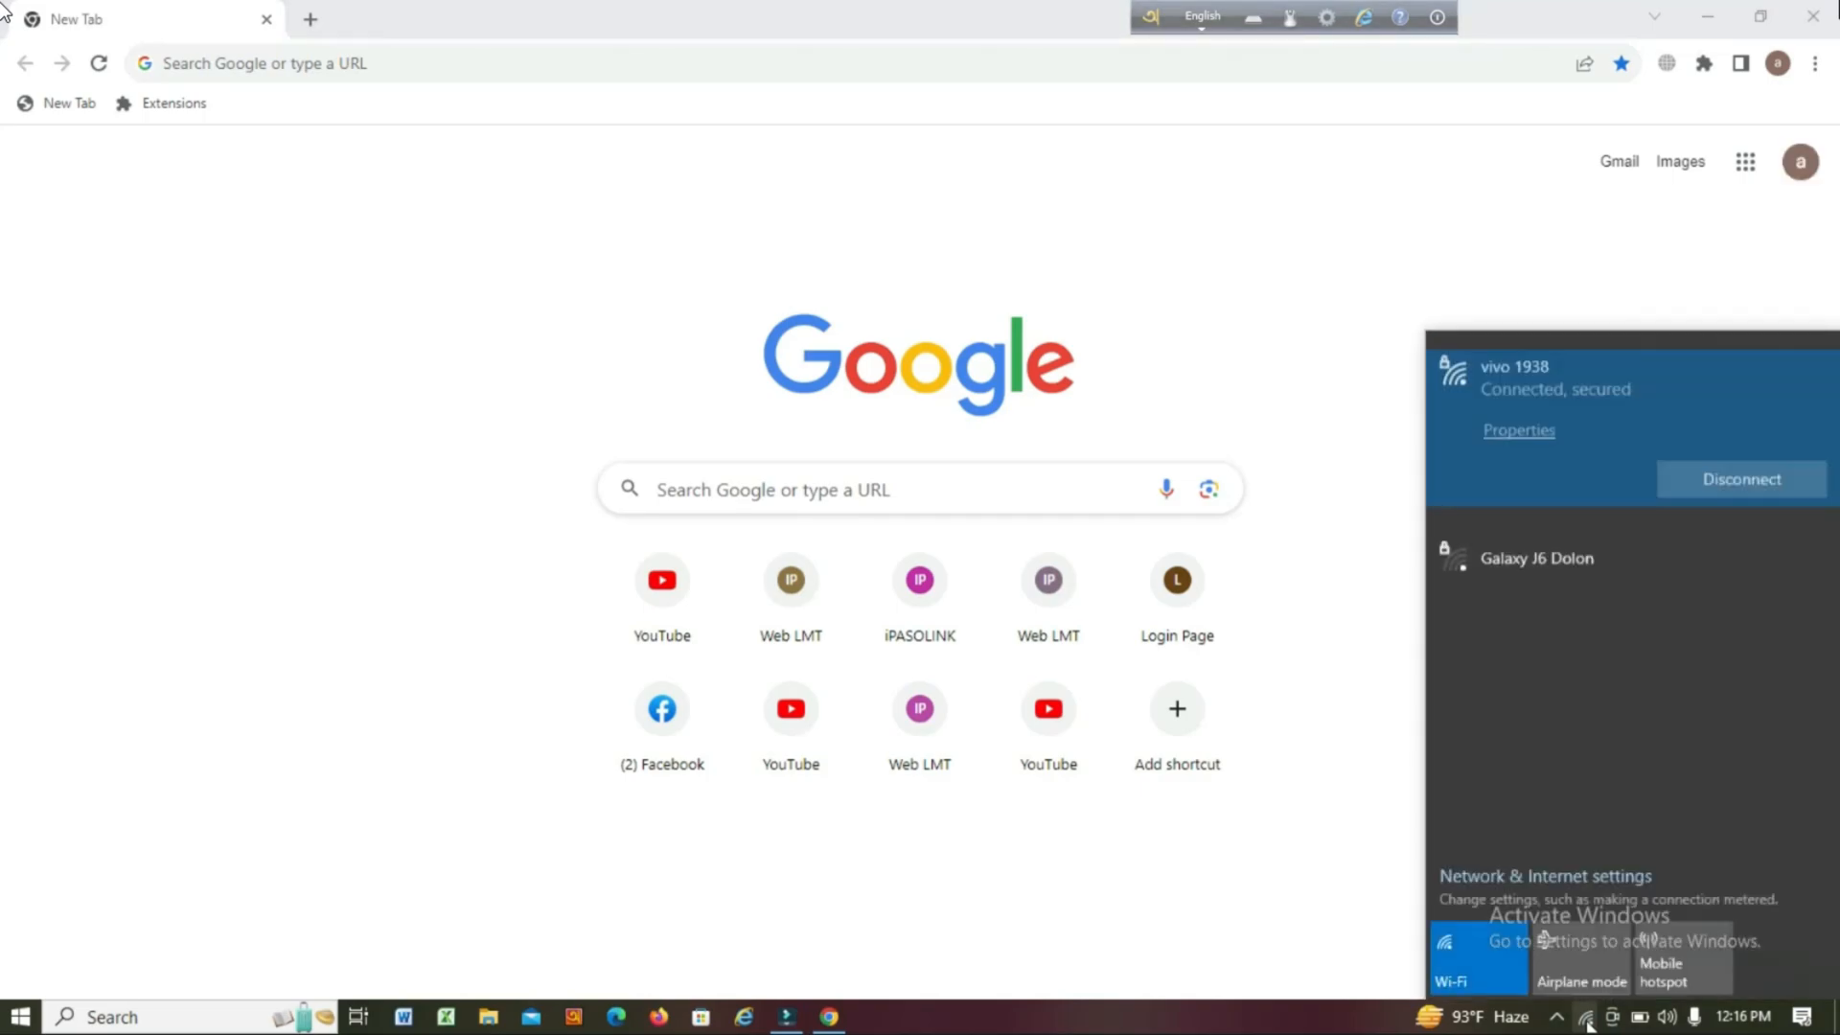
left_click(1542, 885)
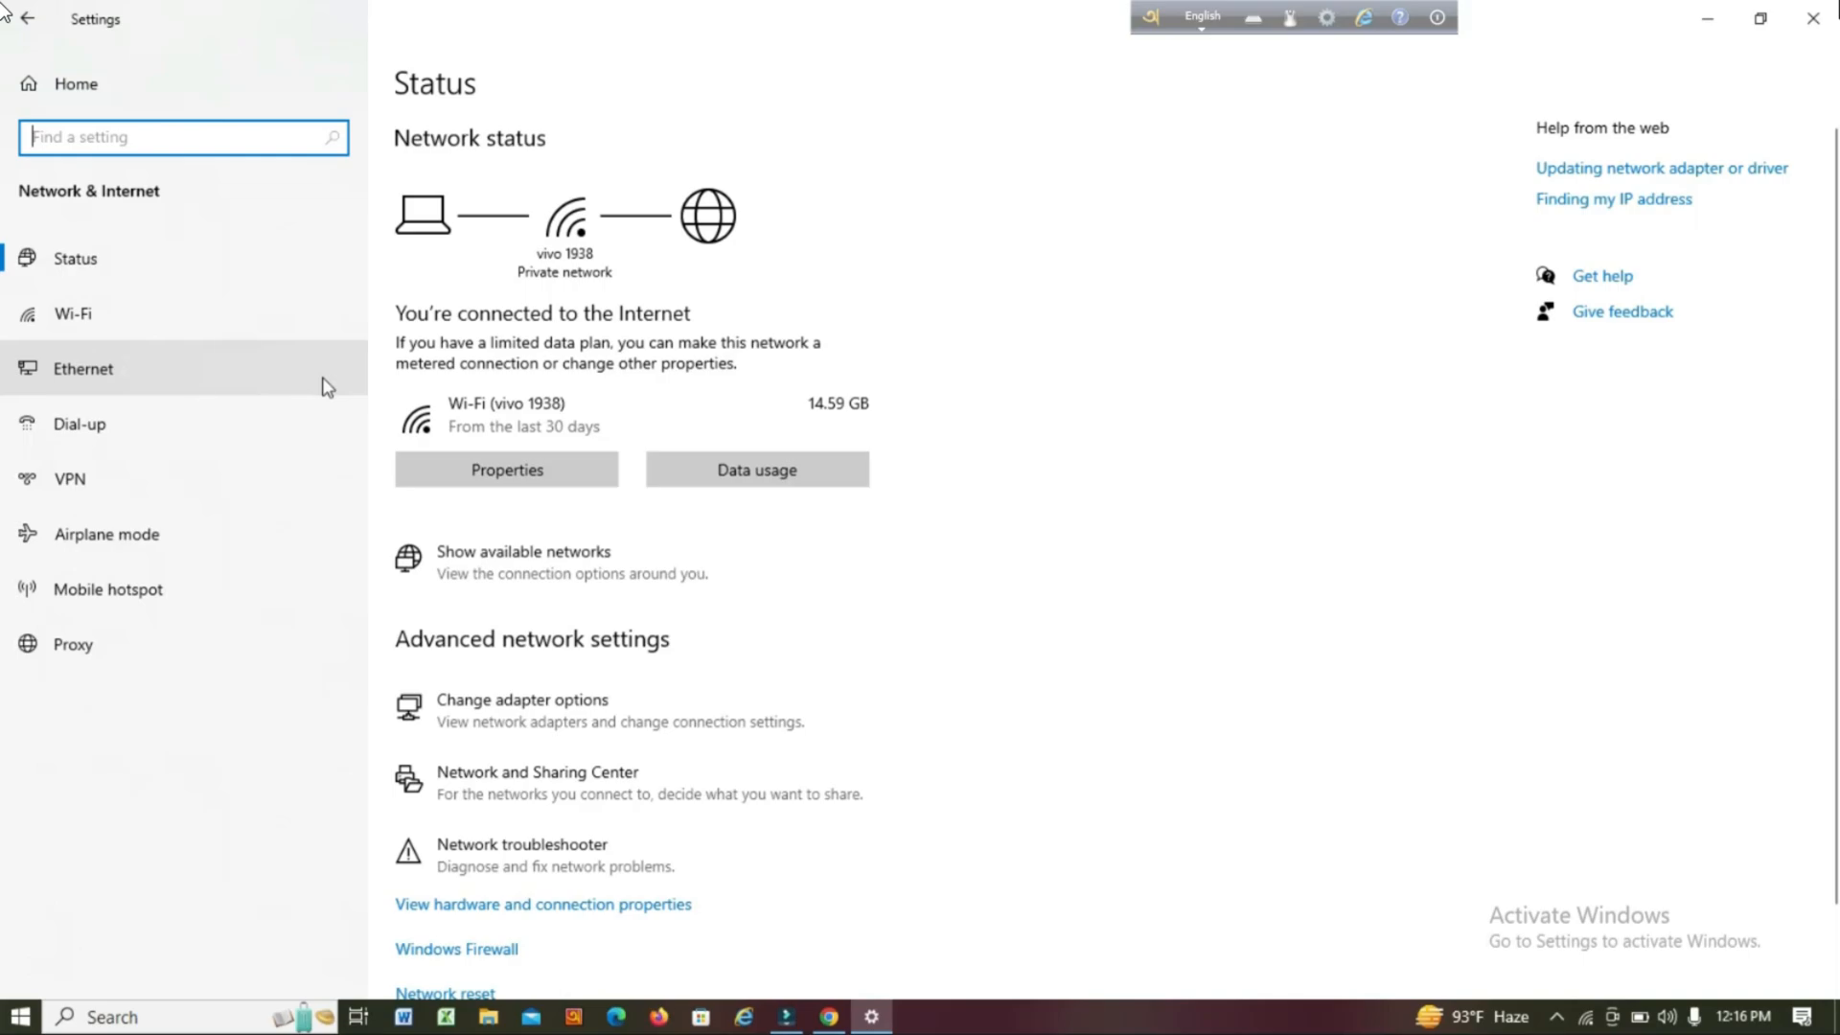
Step: Go to Ethernet settings, open the network adapters list and select the Ethernet adapter
left_click(141, 372)
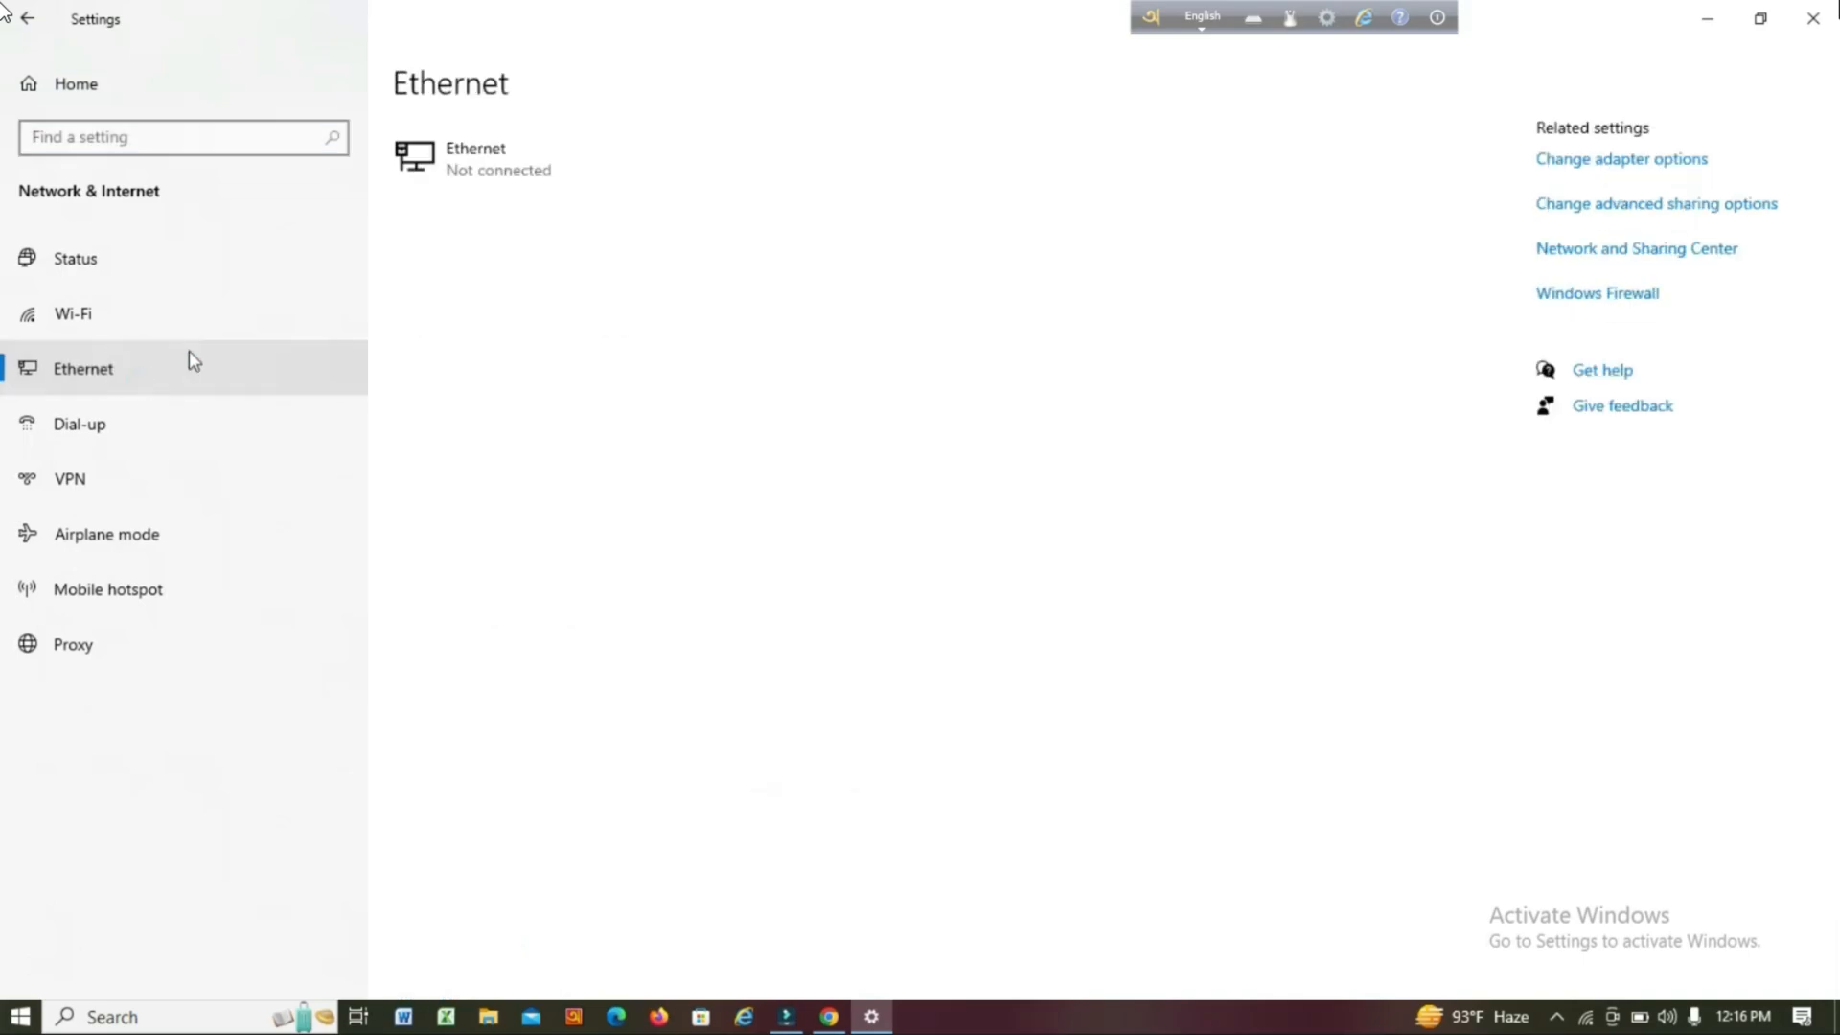
left_click(1624, 163)
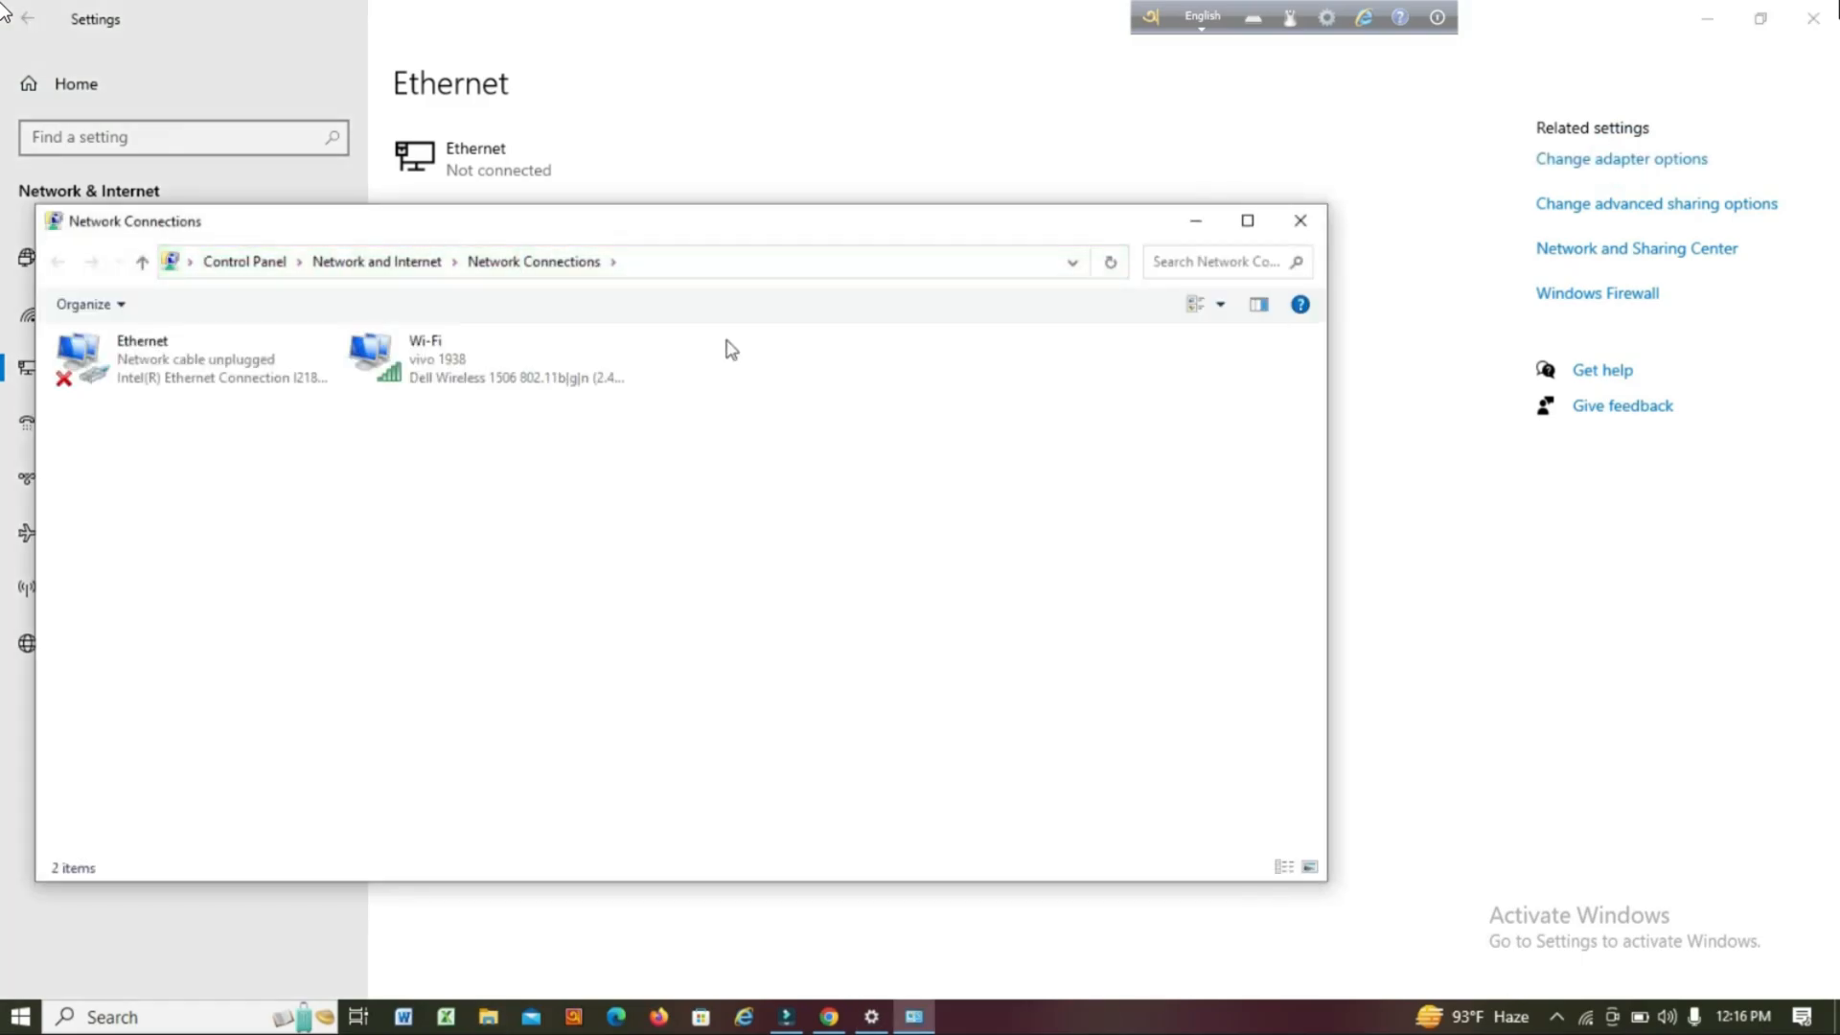
left_click(206, 381)
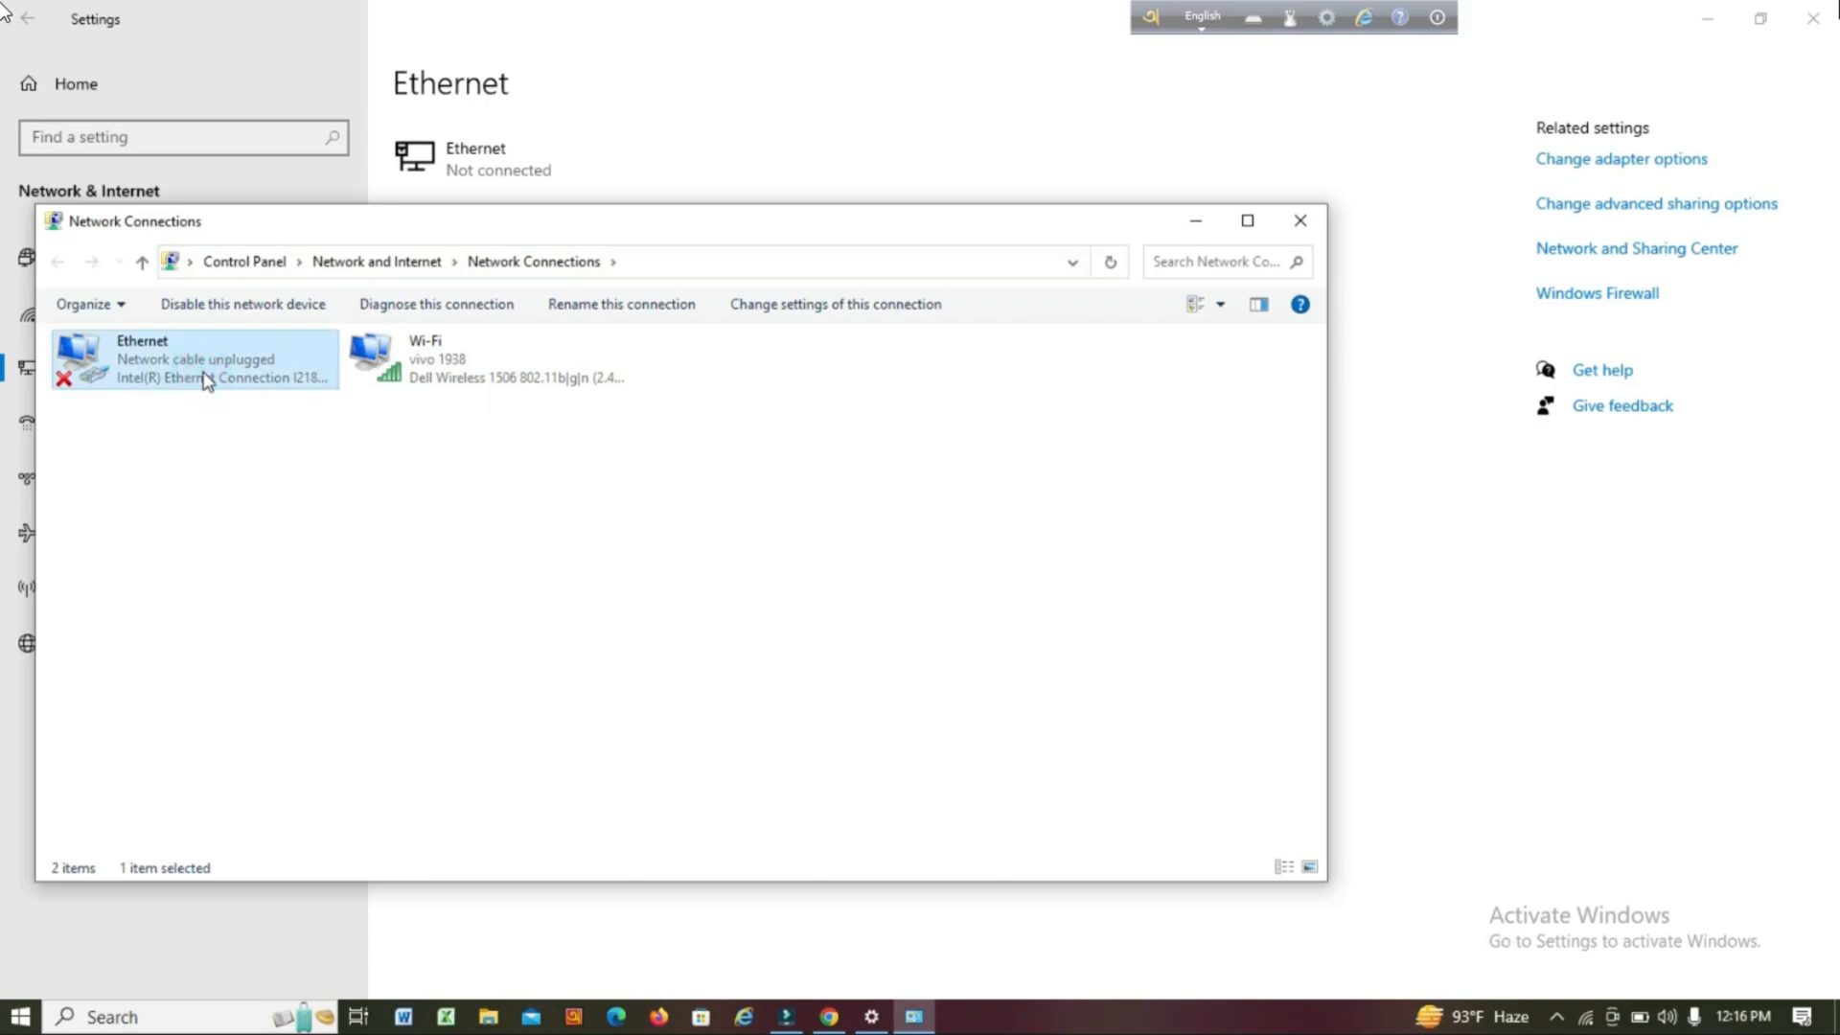
Step: Give the Ethernet adapter static IPv4 192.168.0.51 with mask 255.255.255.0 and close its properties
double_click(206, 380)
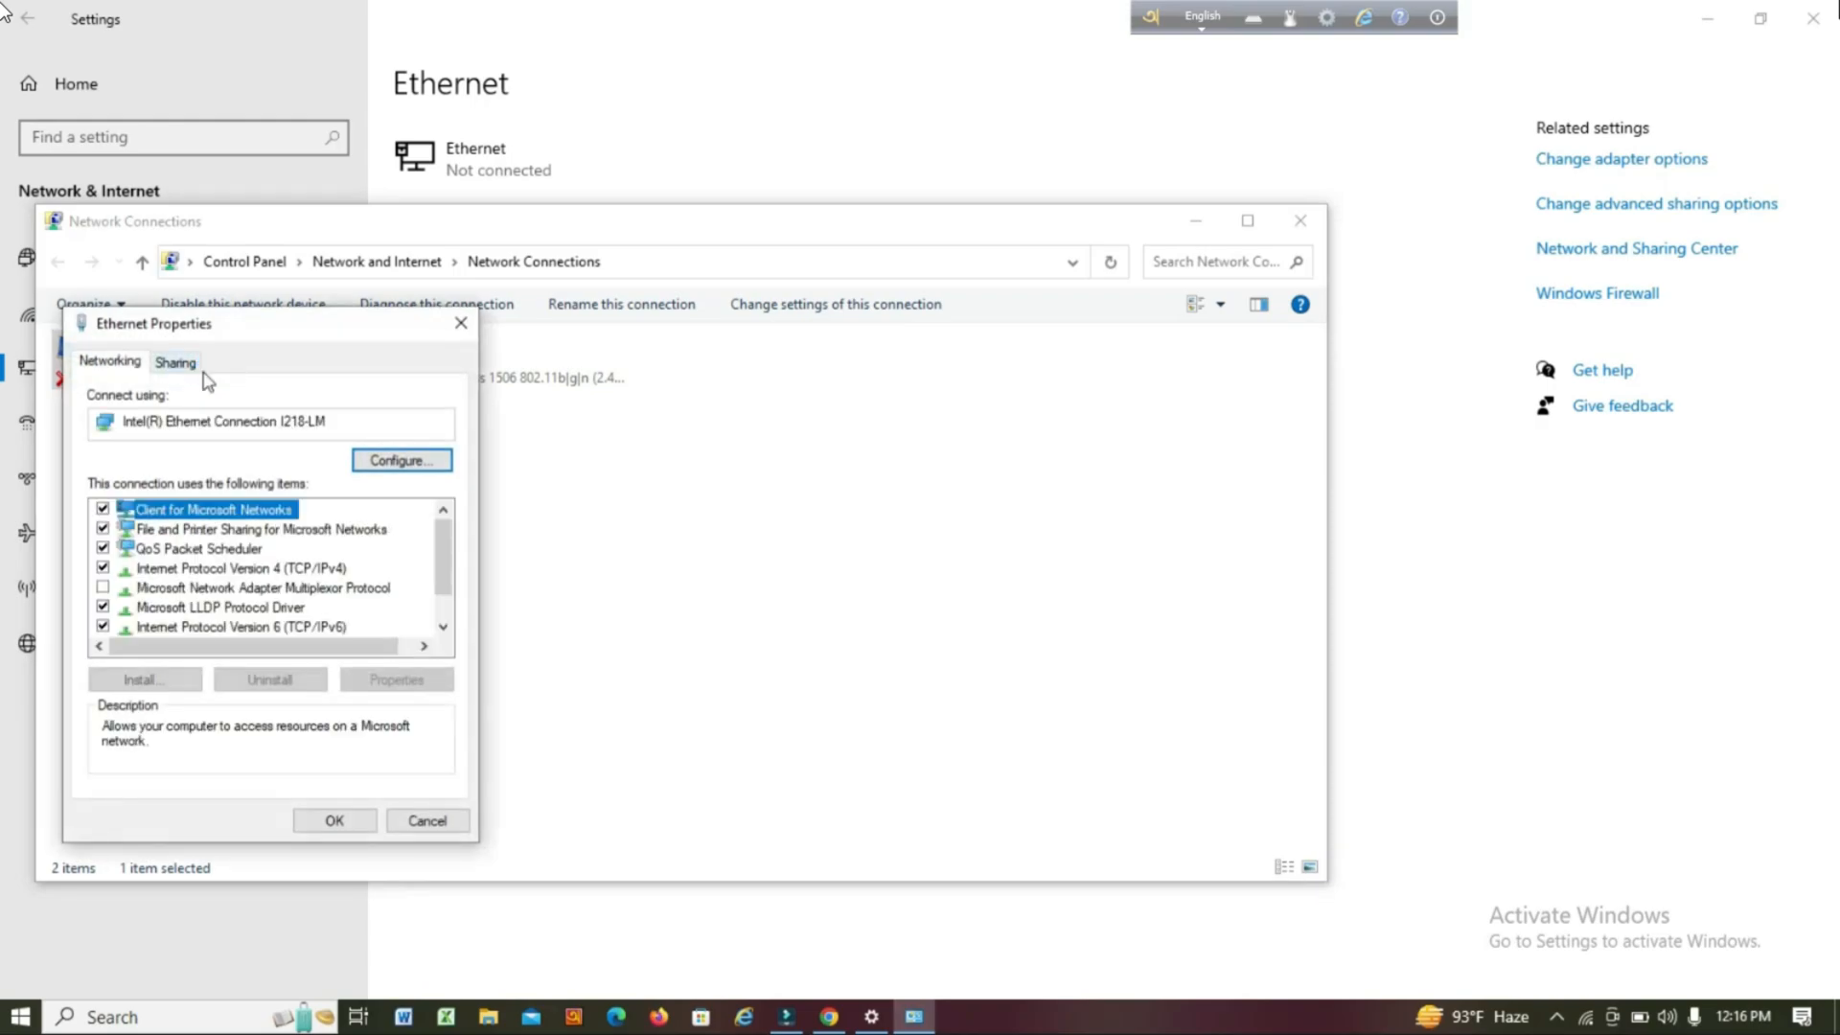
left_click(296, 569)
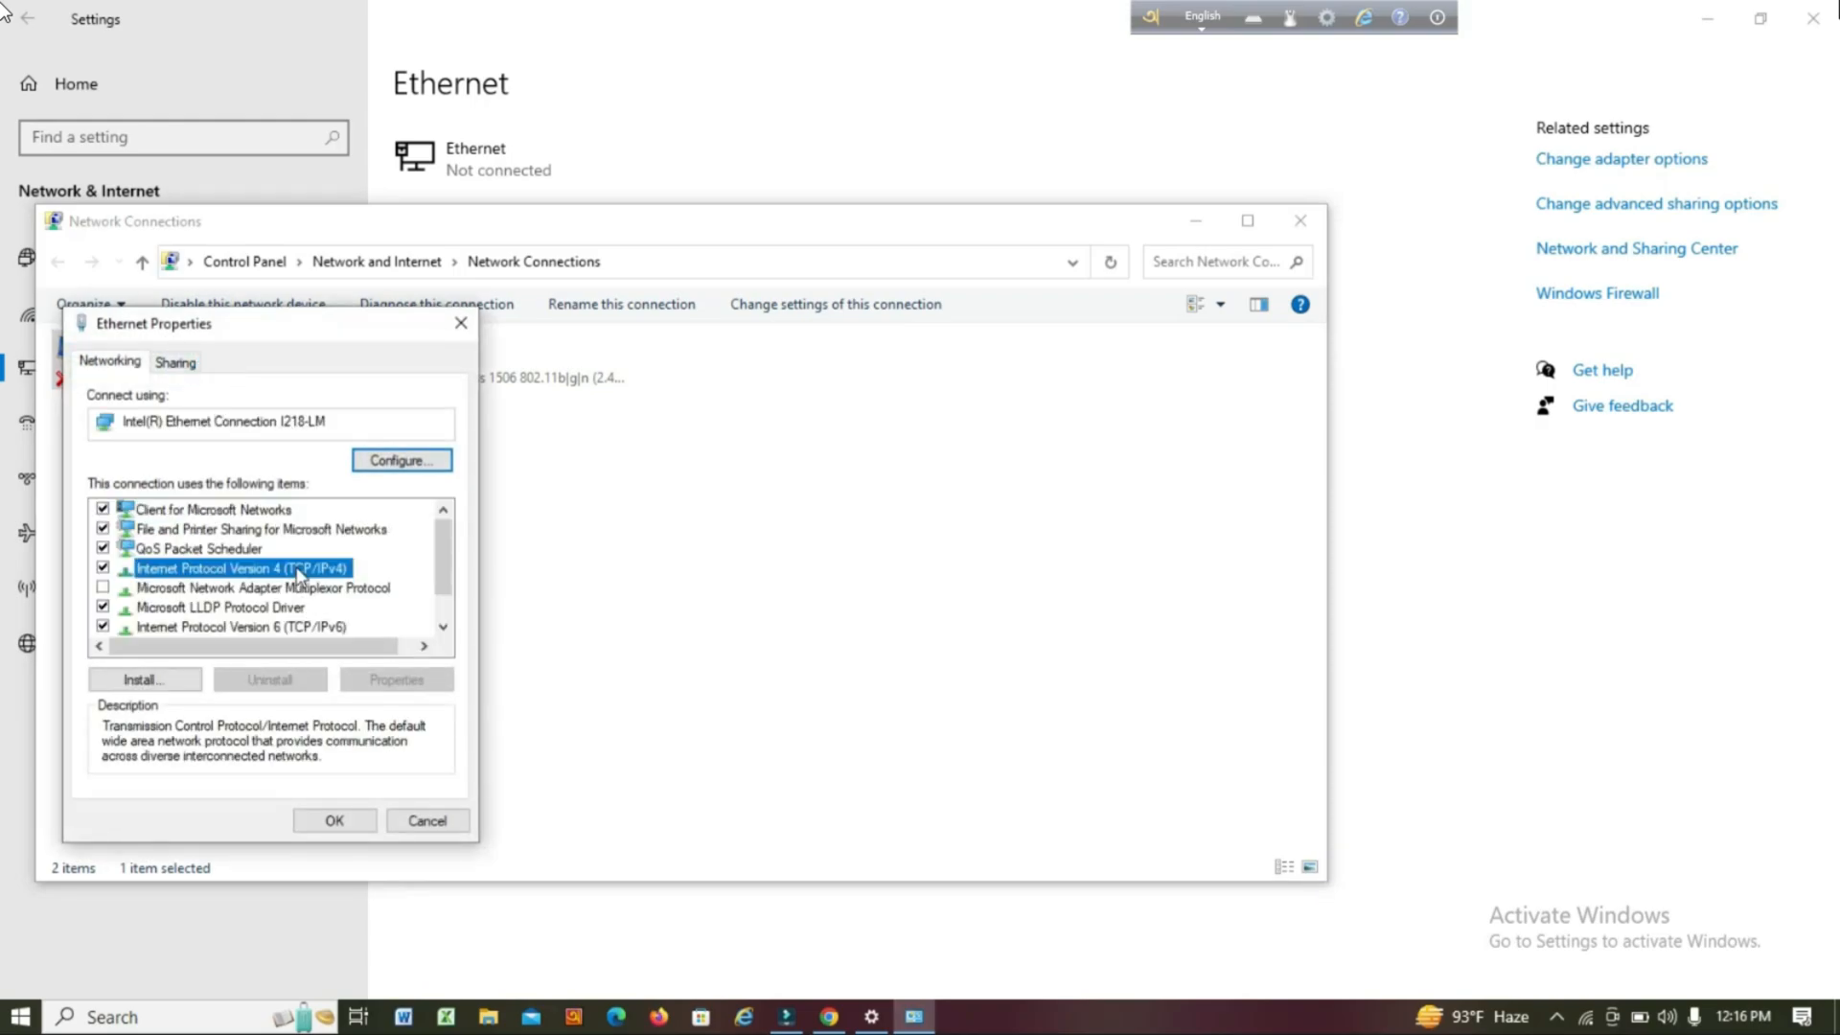
left_click(394, 681)
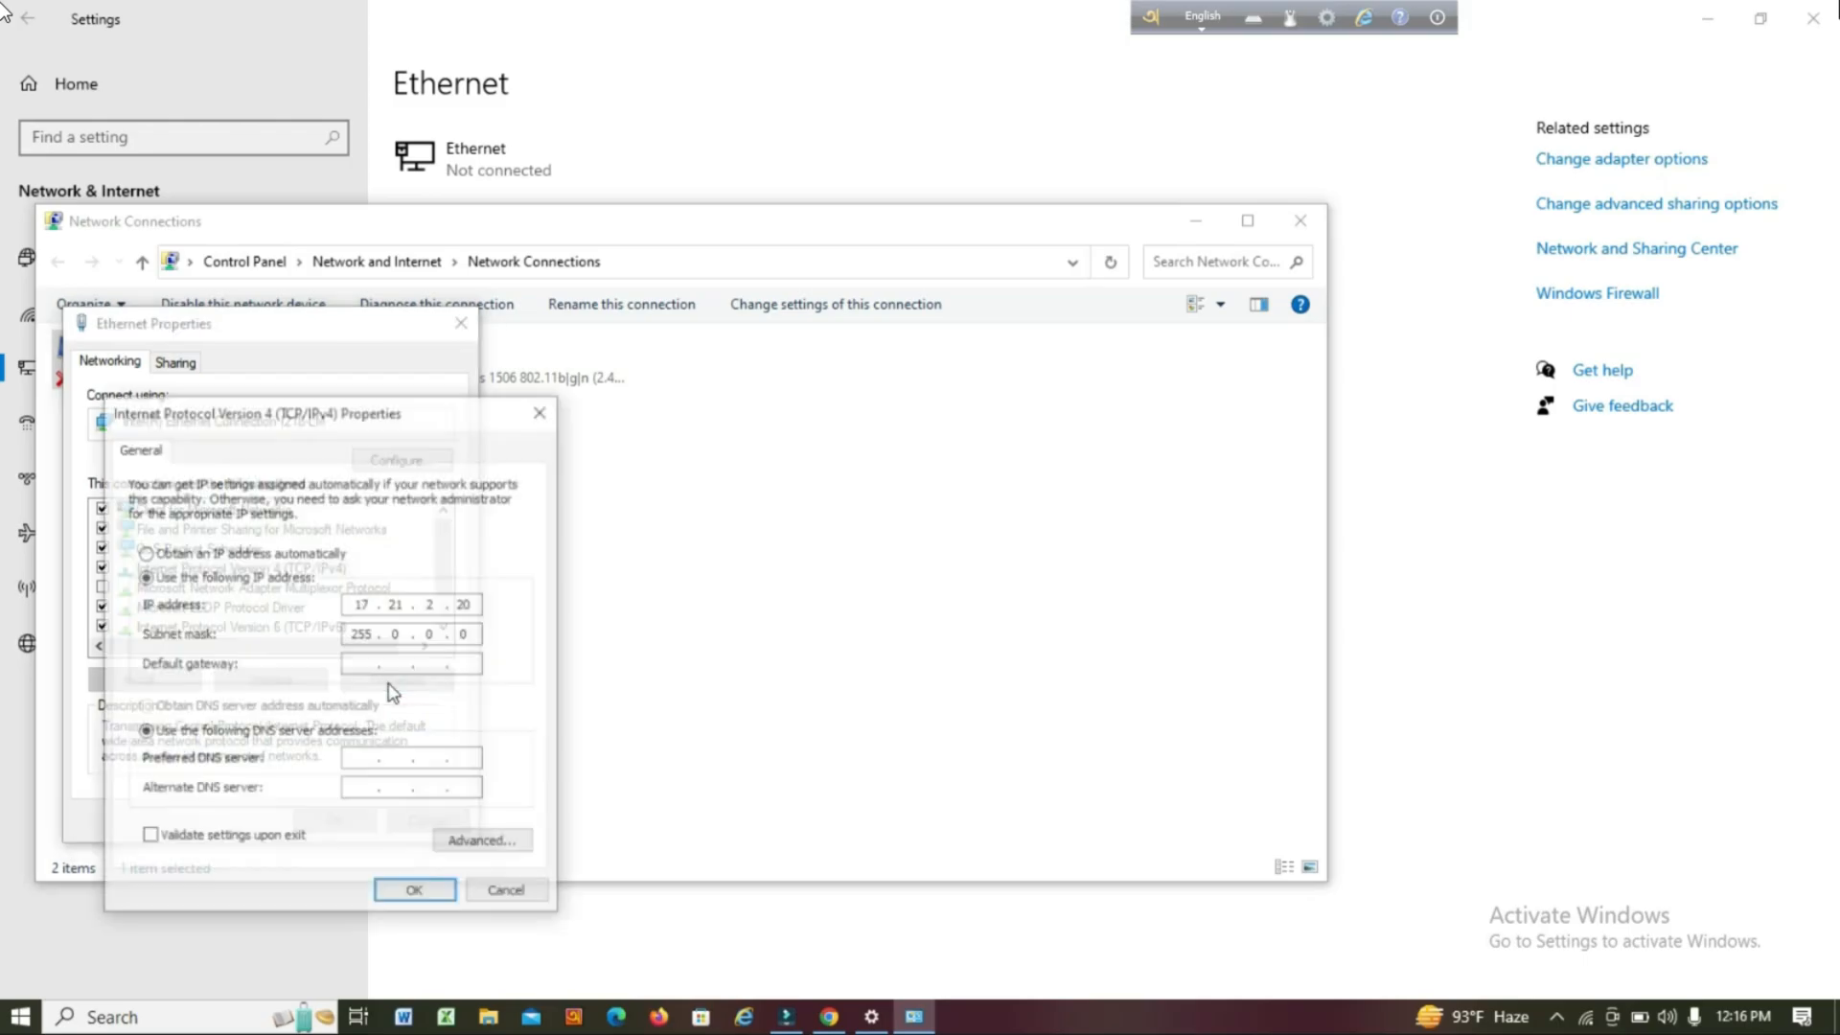
left_click(144, 552)
left_click(144, 577)
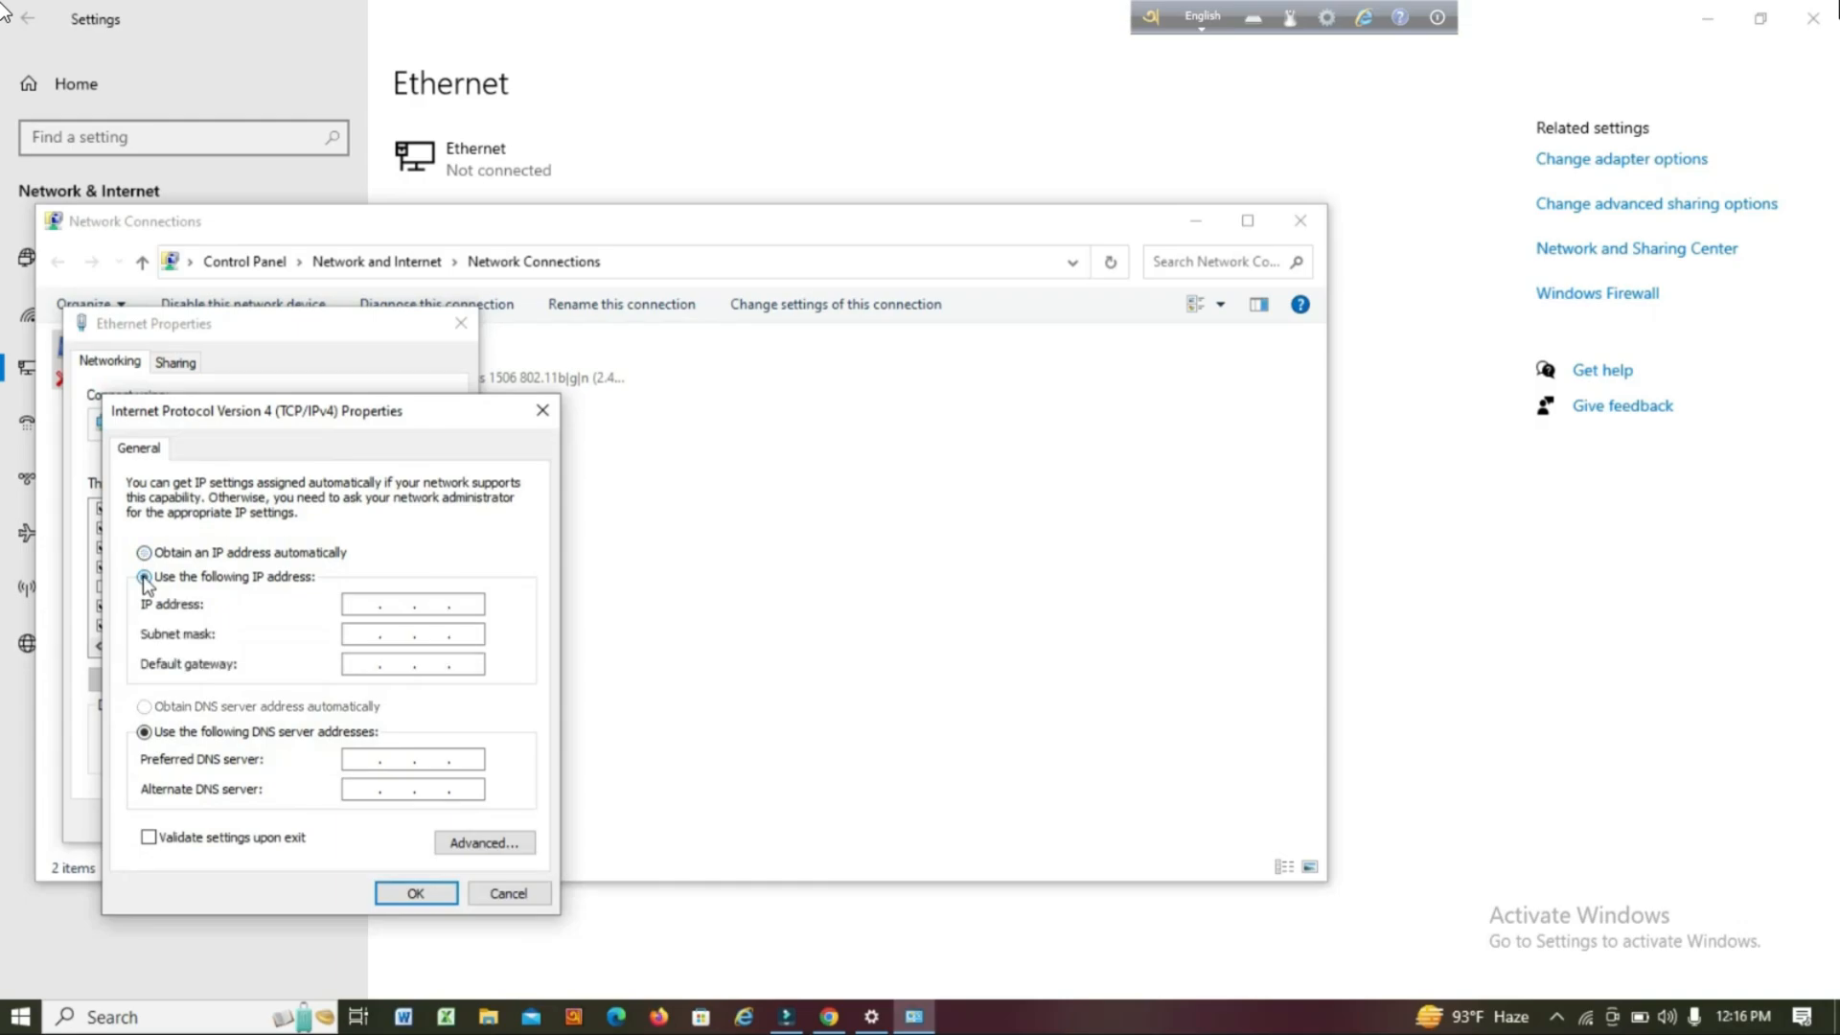
left_click(357, 603)
type("192 . 168 . 0 . 51")
left_click(363, 633)
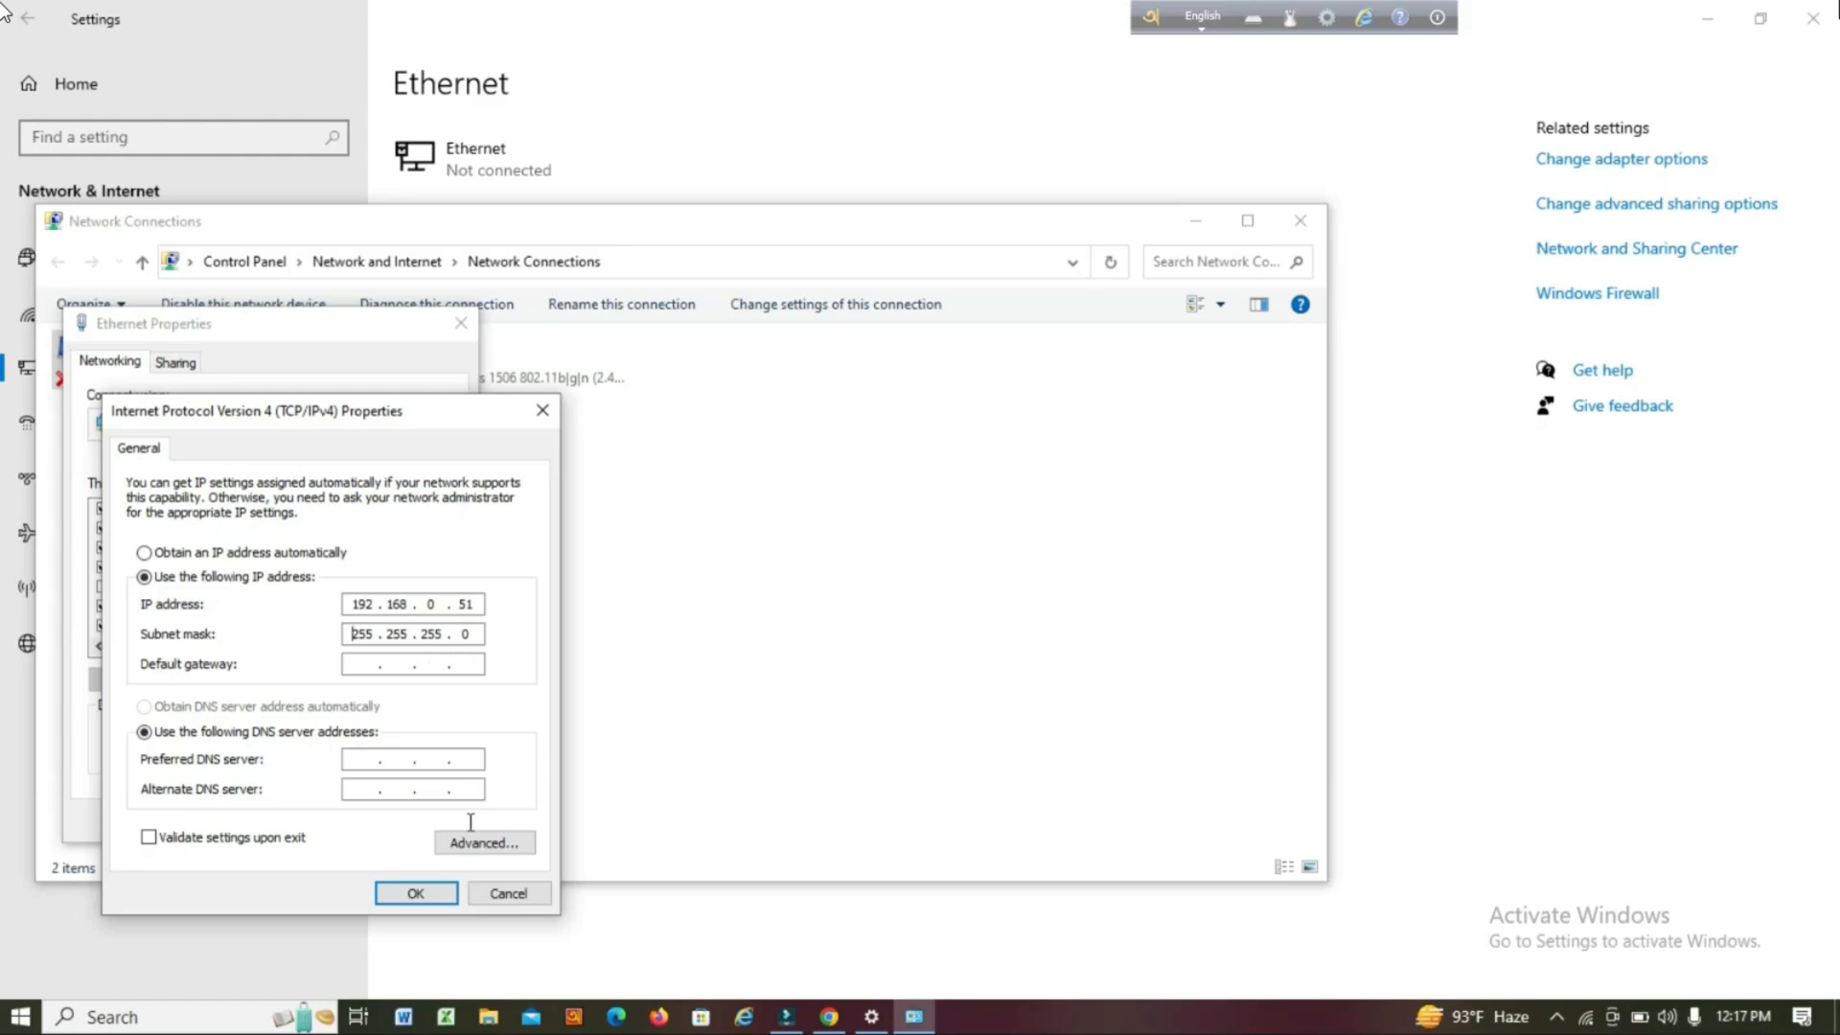
left_click(412, 892)
left_click(334, 819)
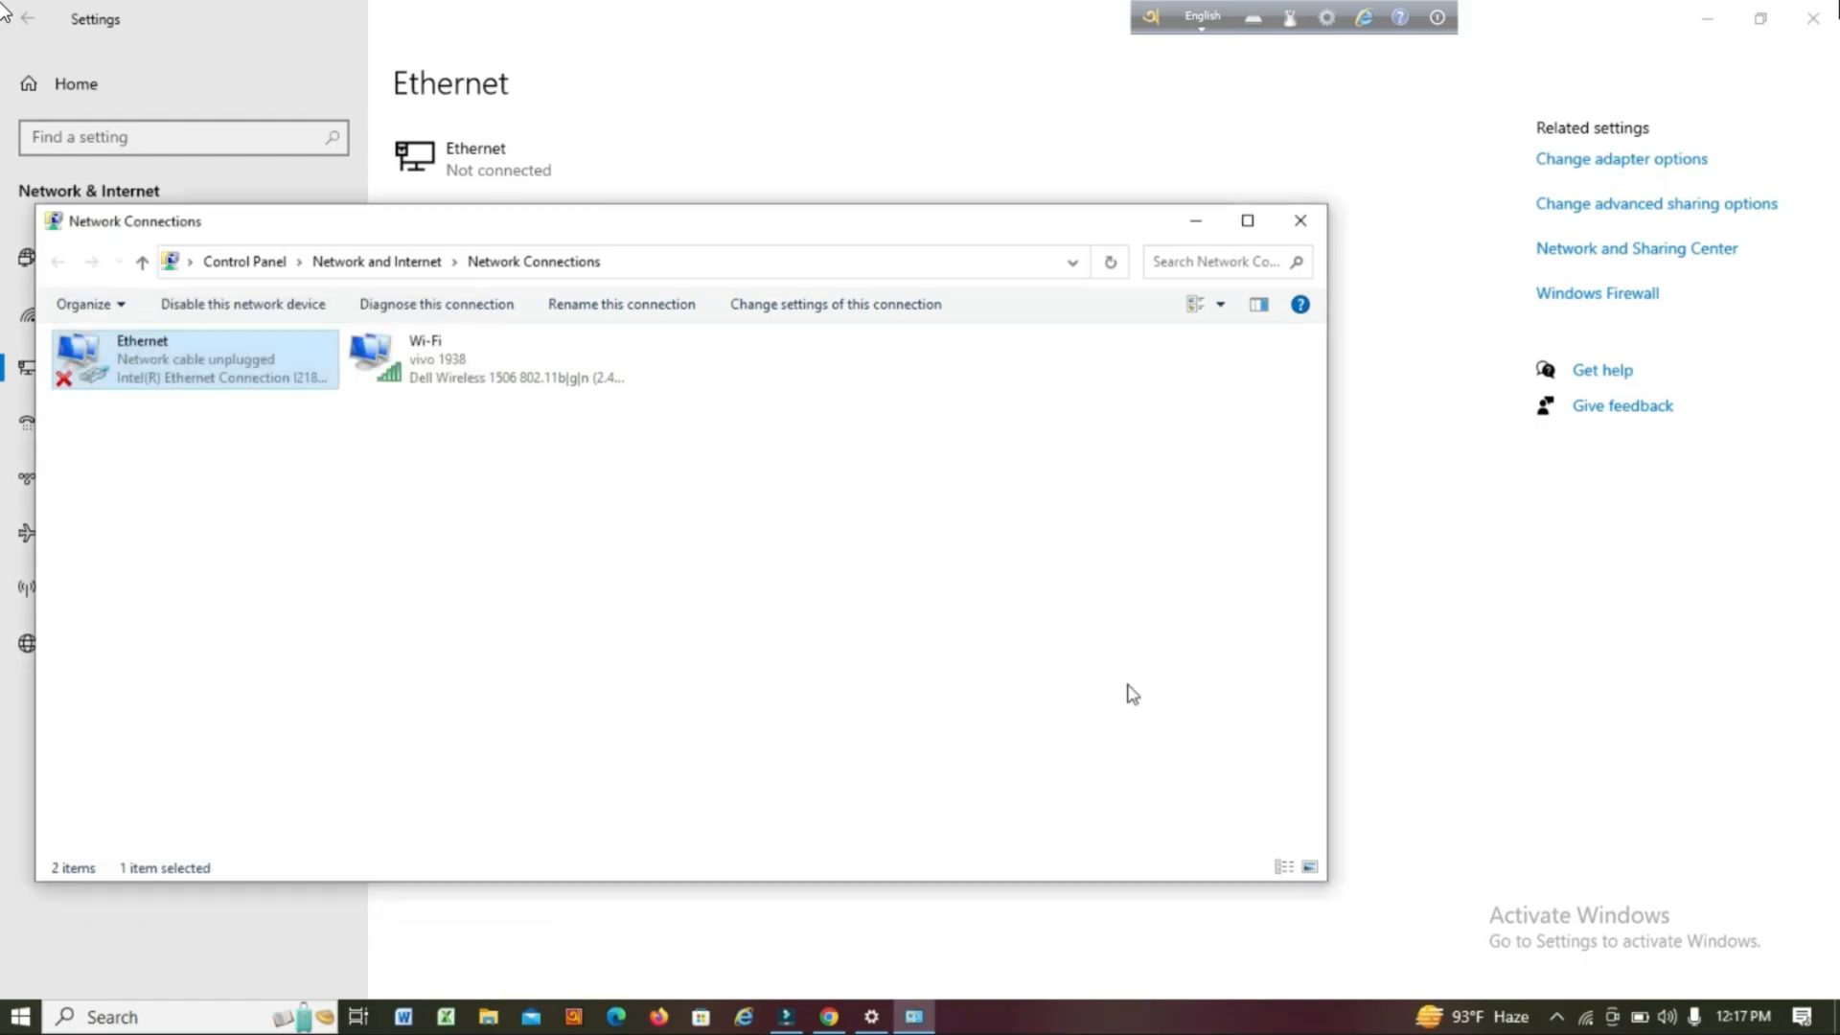
Step: Put away the network windows, load 192.168.0.49 in Chrome and start entering the user name
left_click(1197, 222)
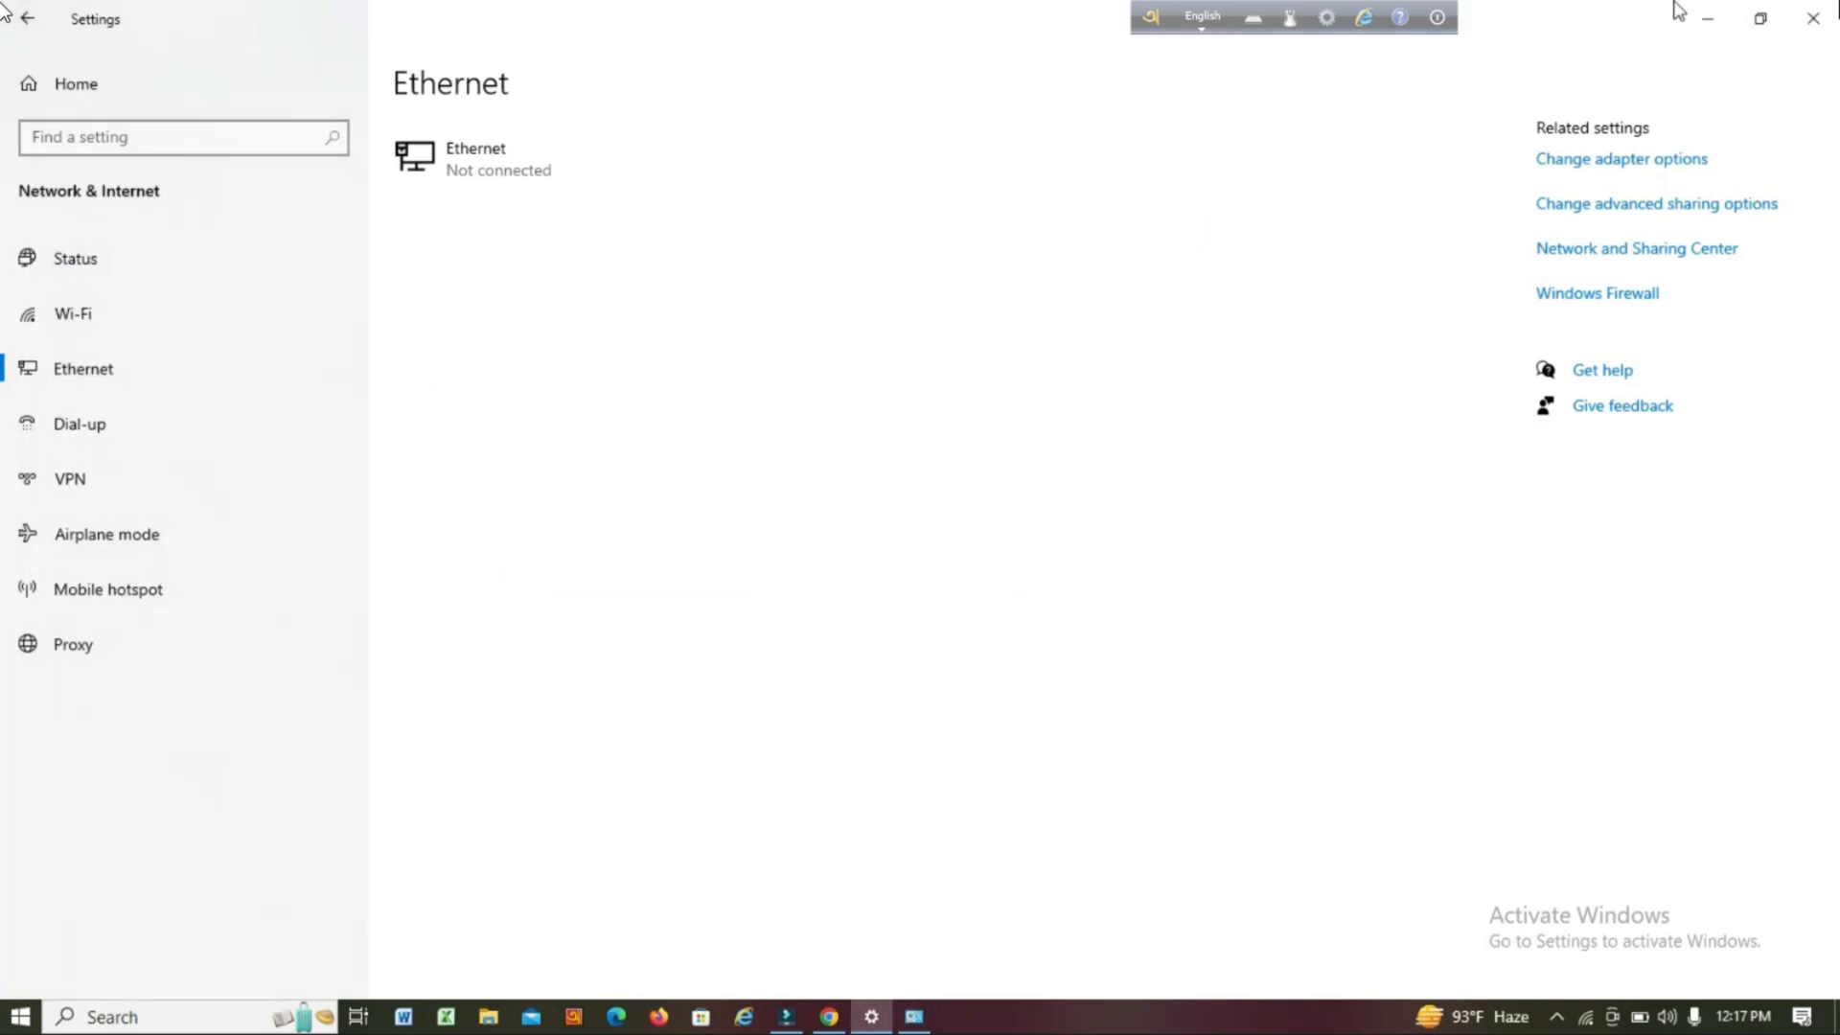
left_click(1814, 29)
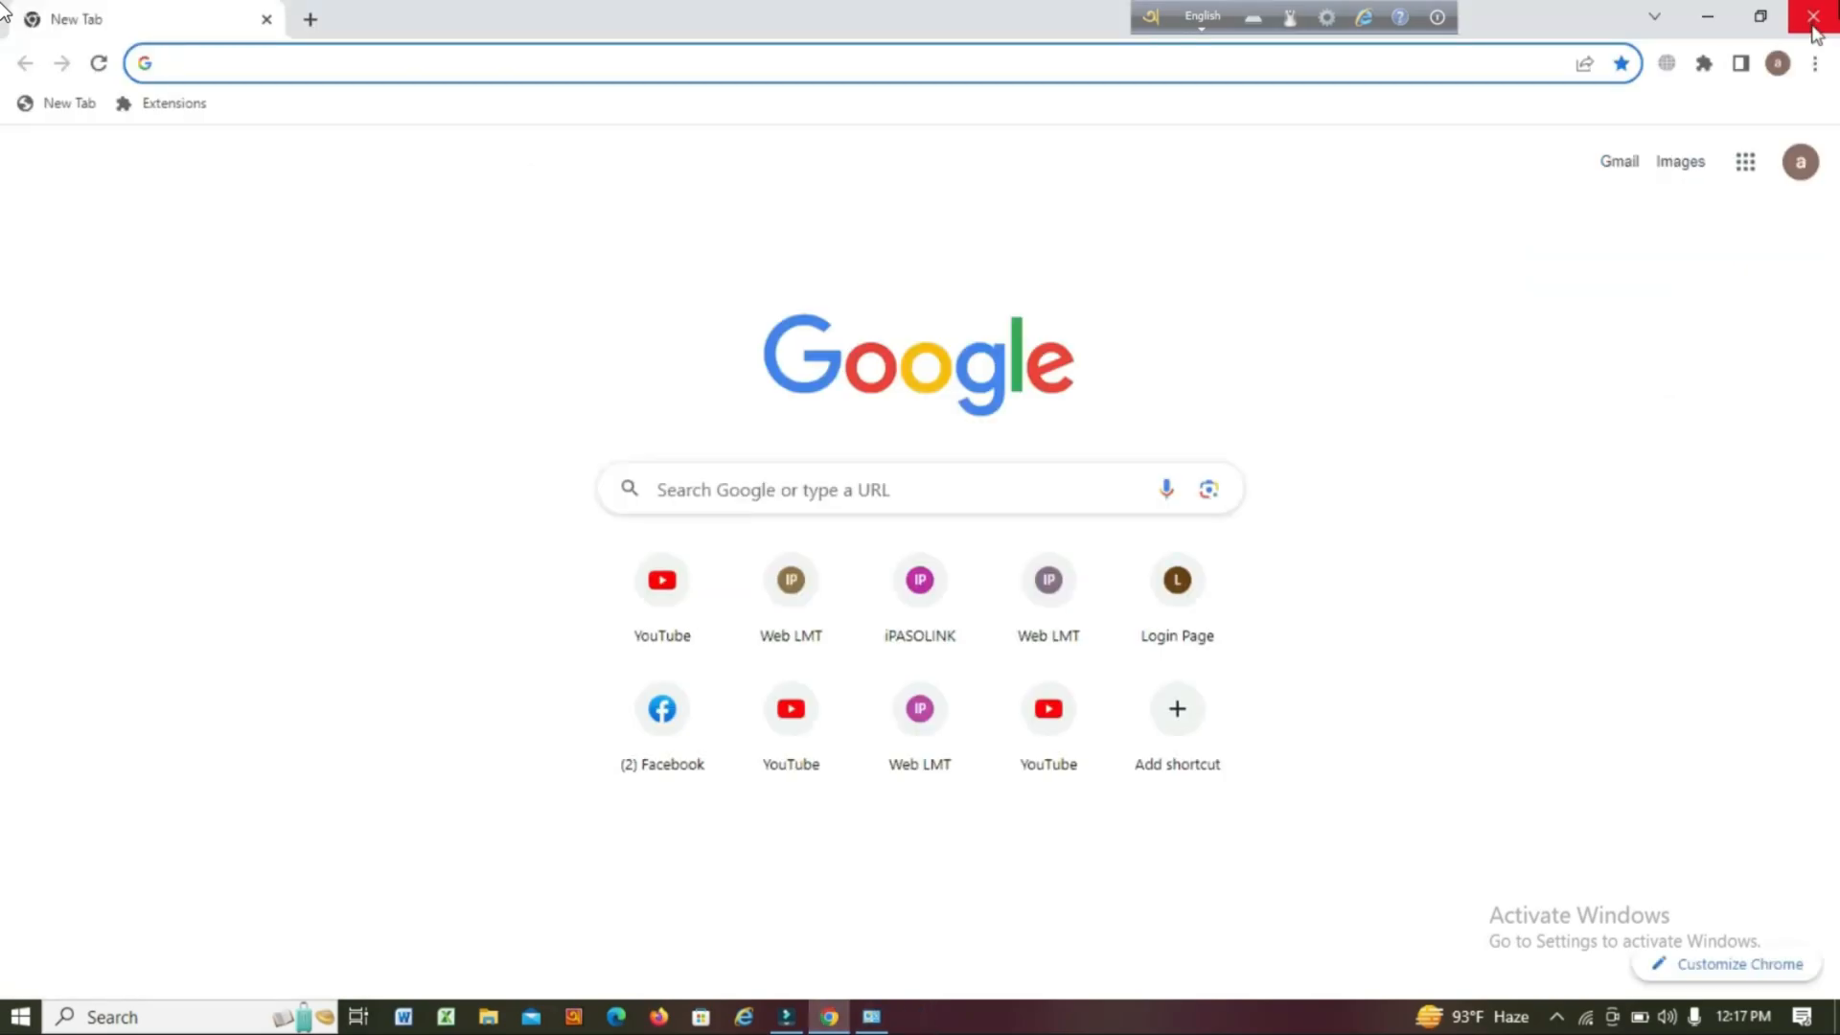
left_click(207, 66)
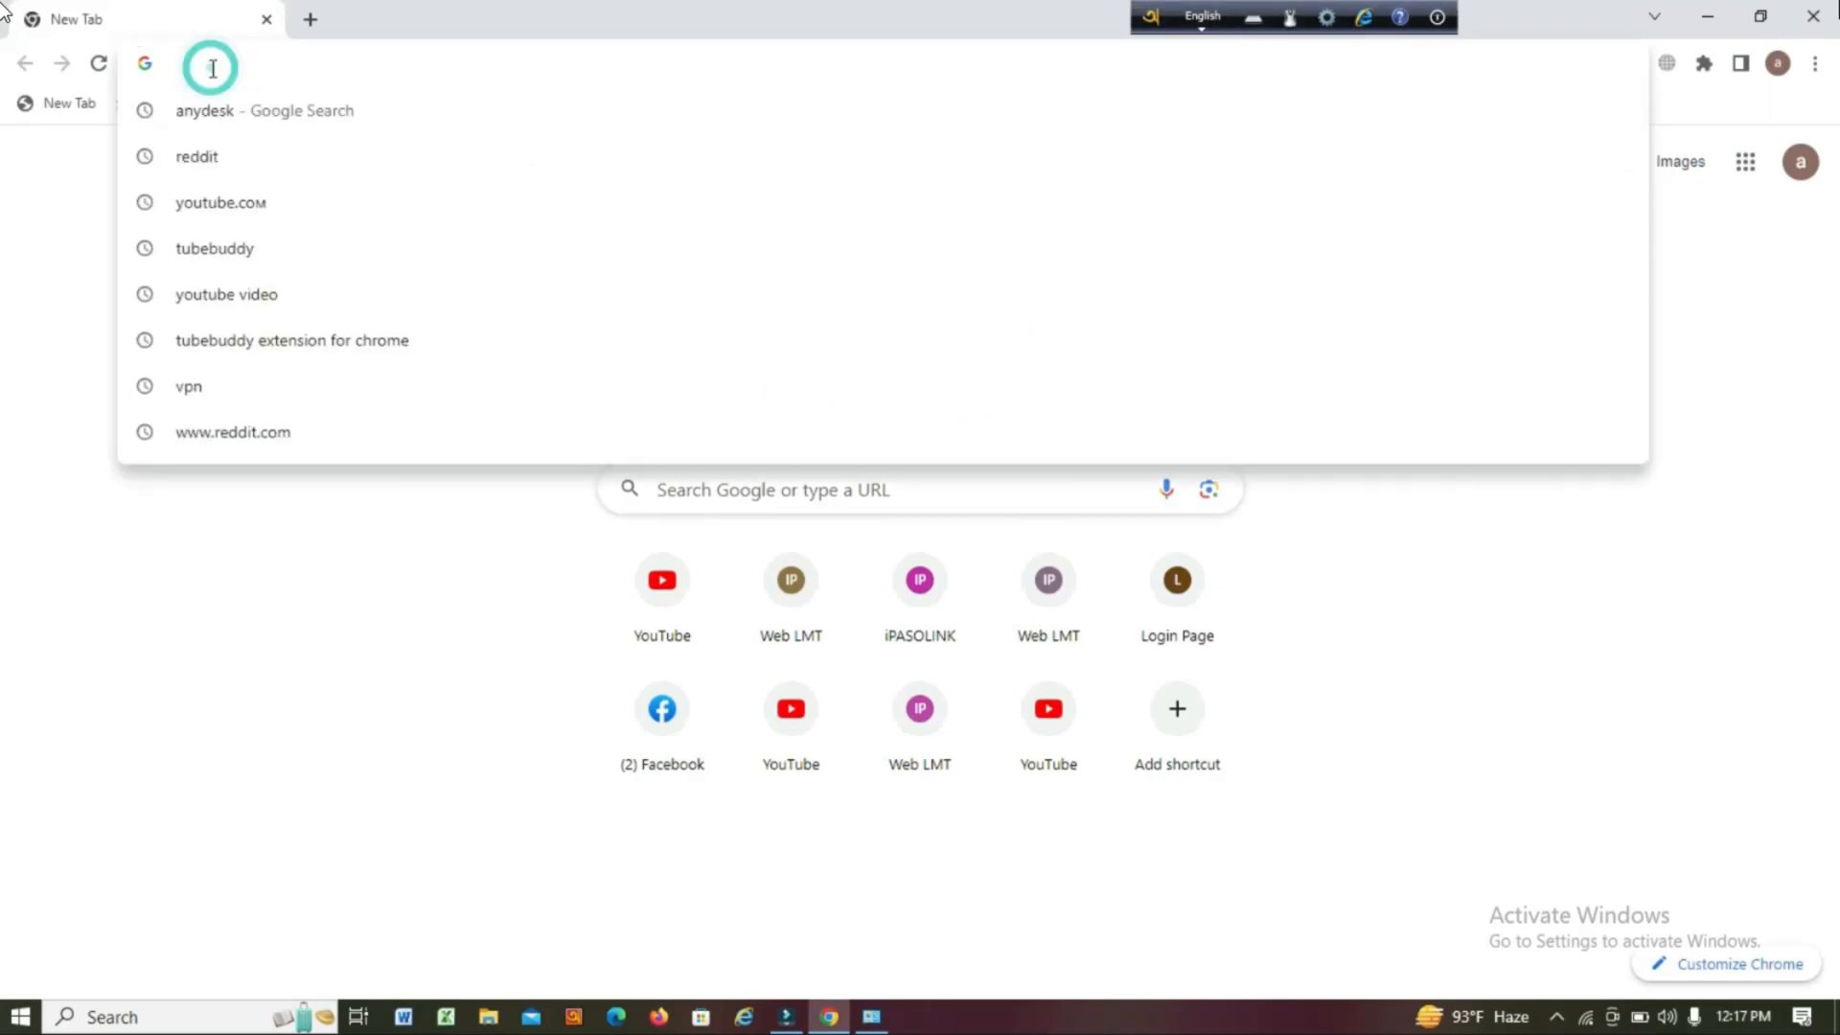
type("1")
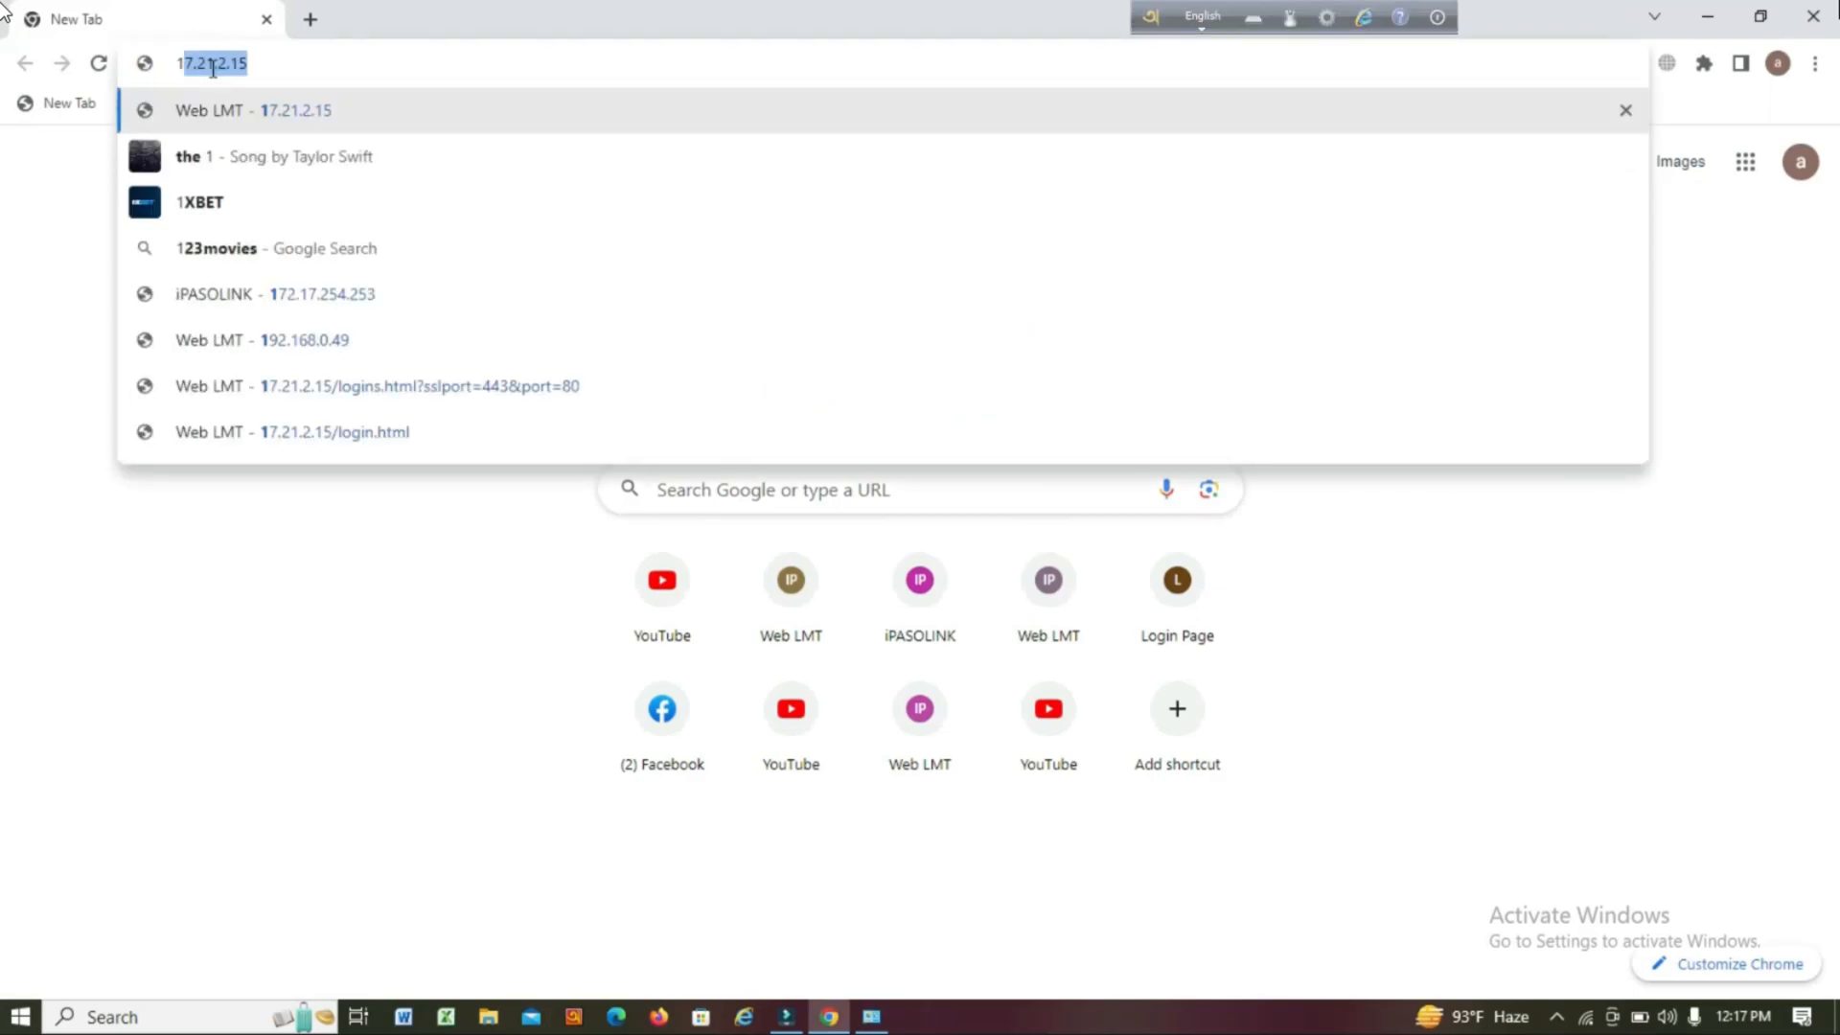
type("92")
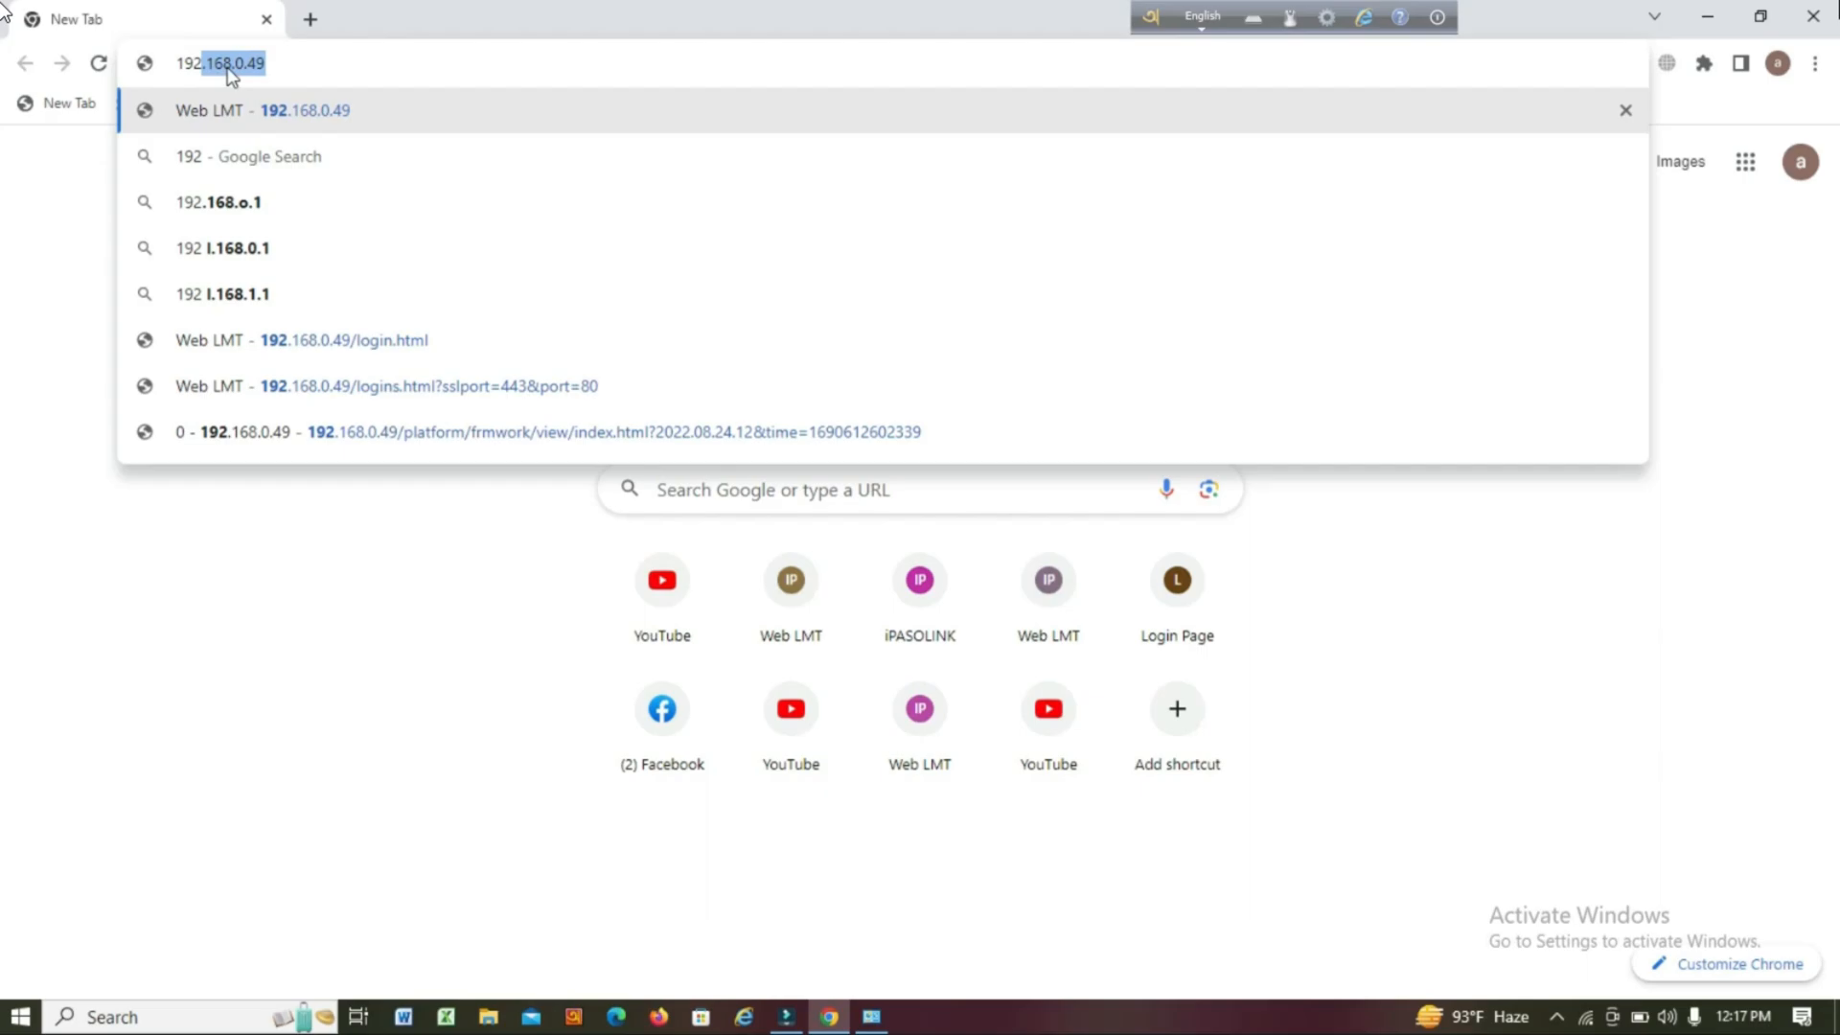
type(".")
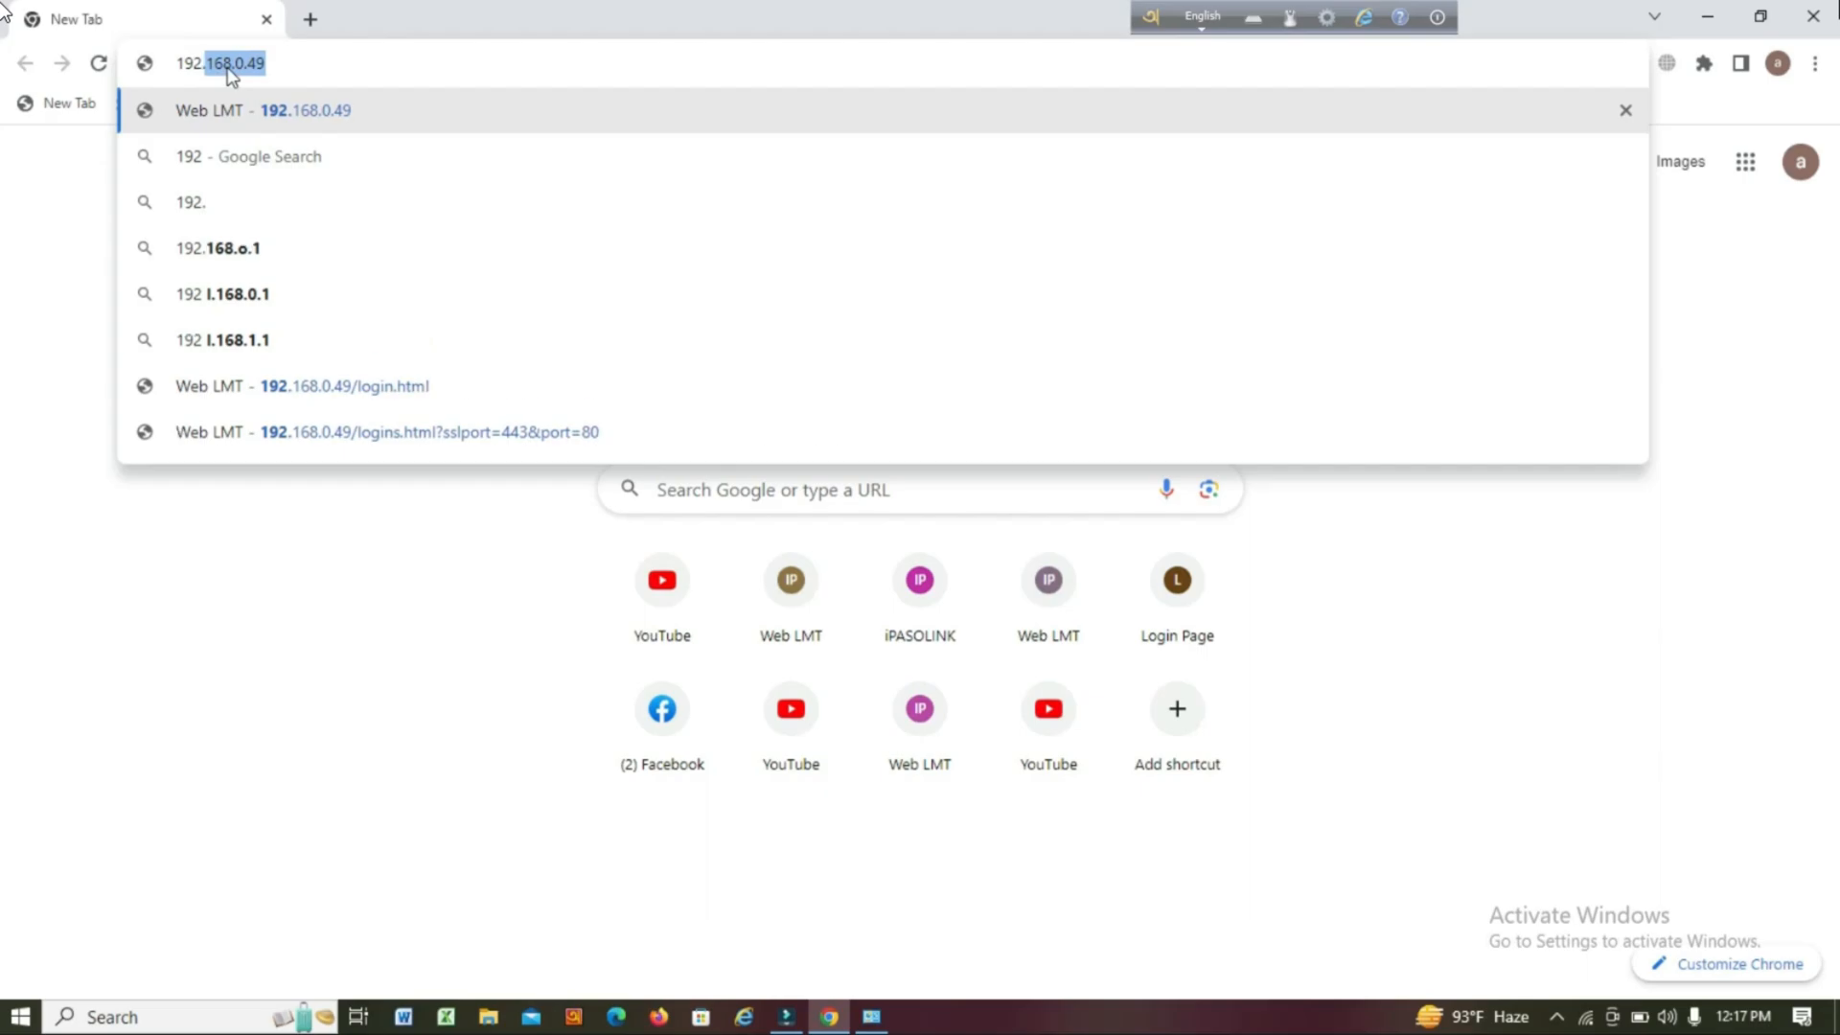
type("168.0")
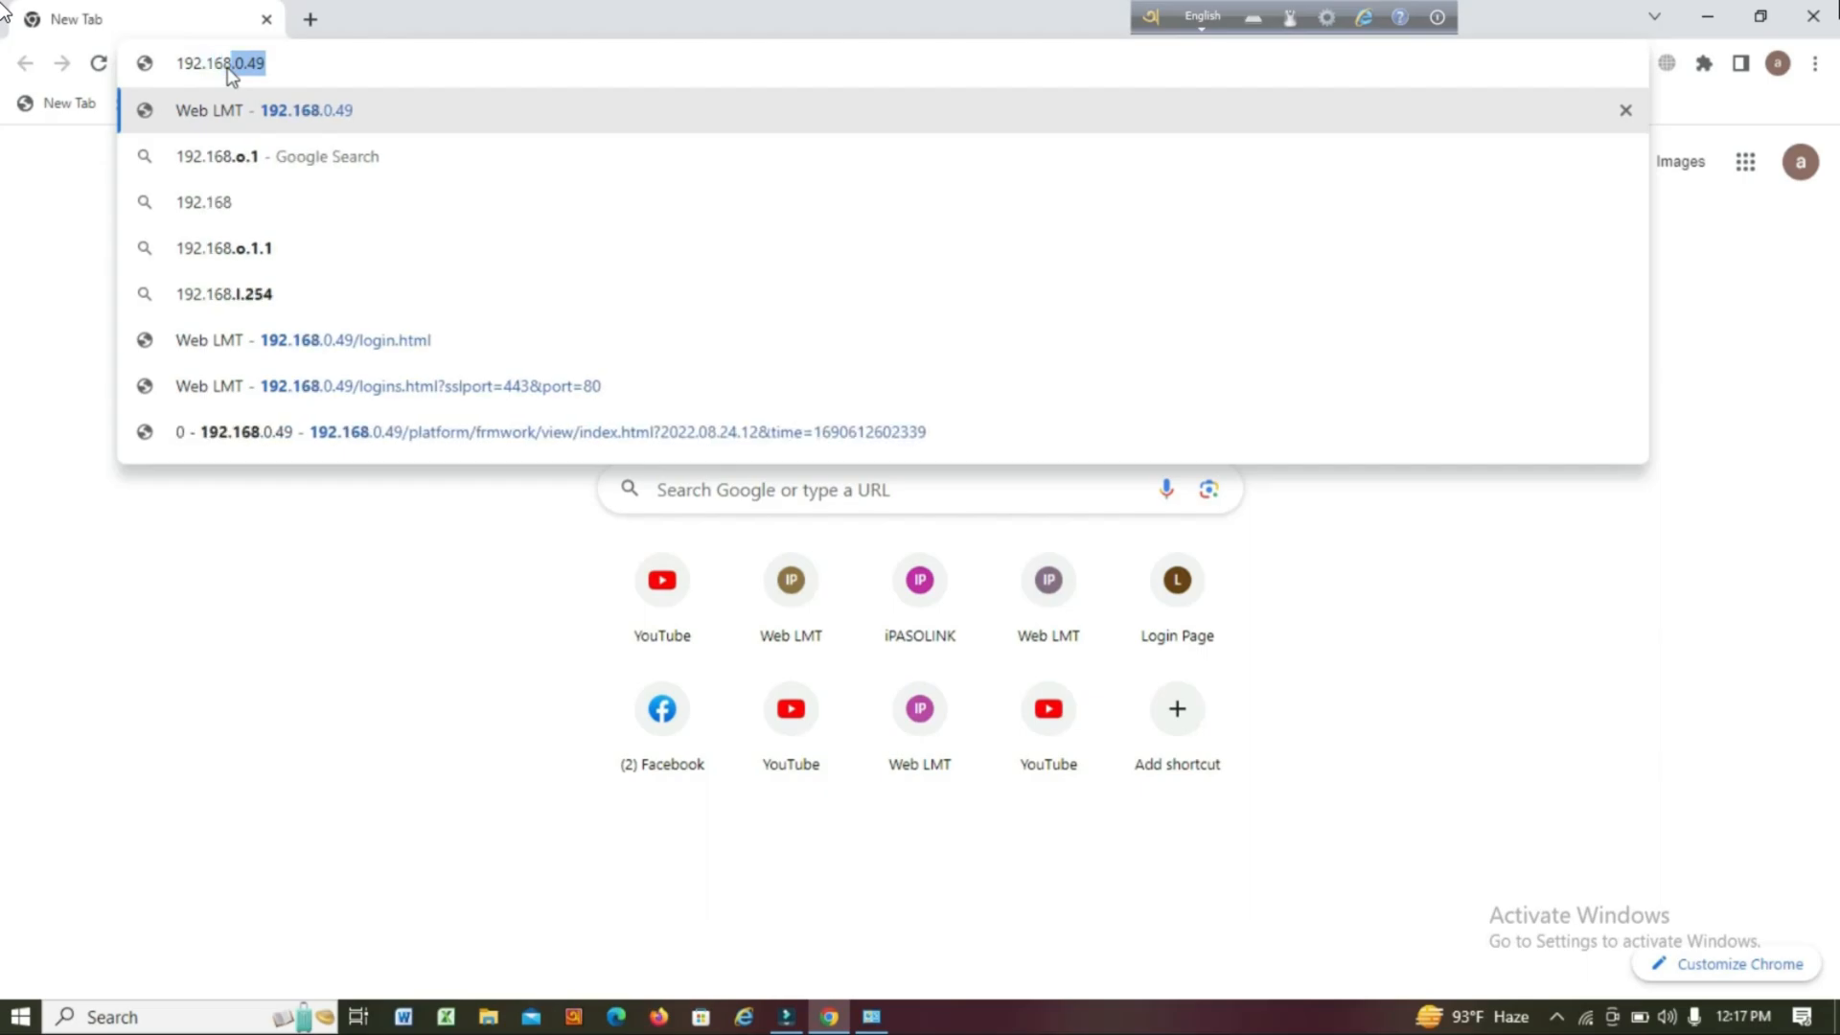
type(".49")
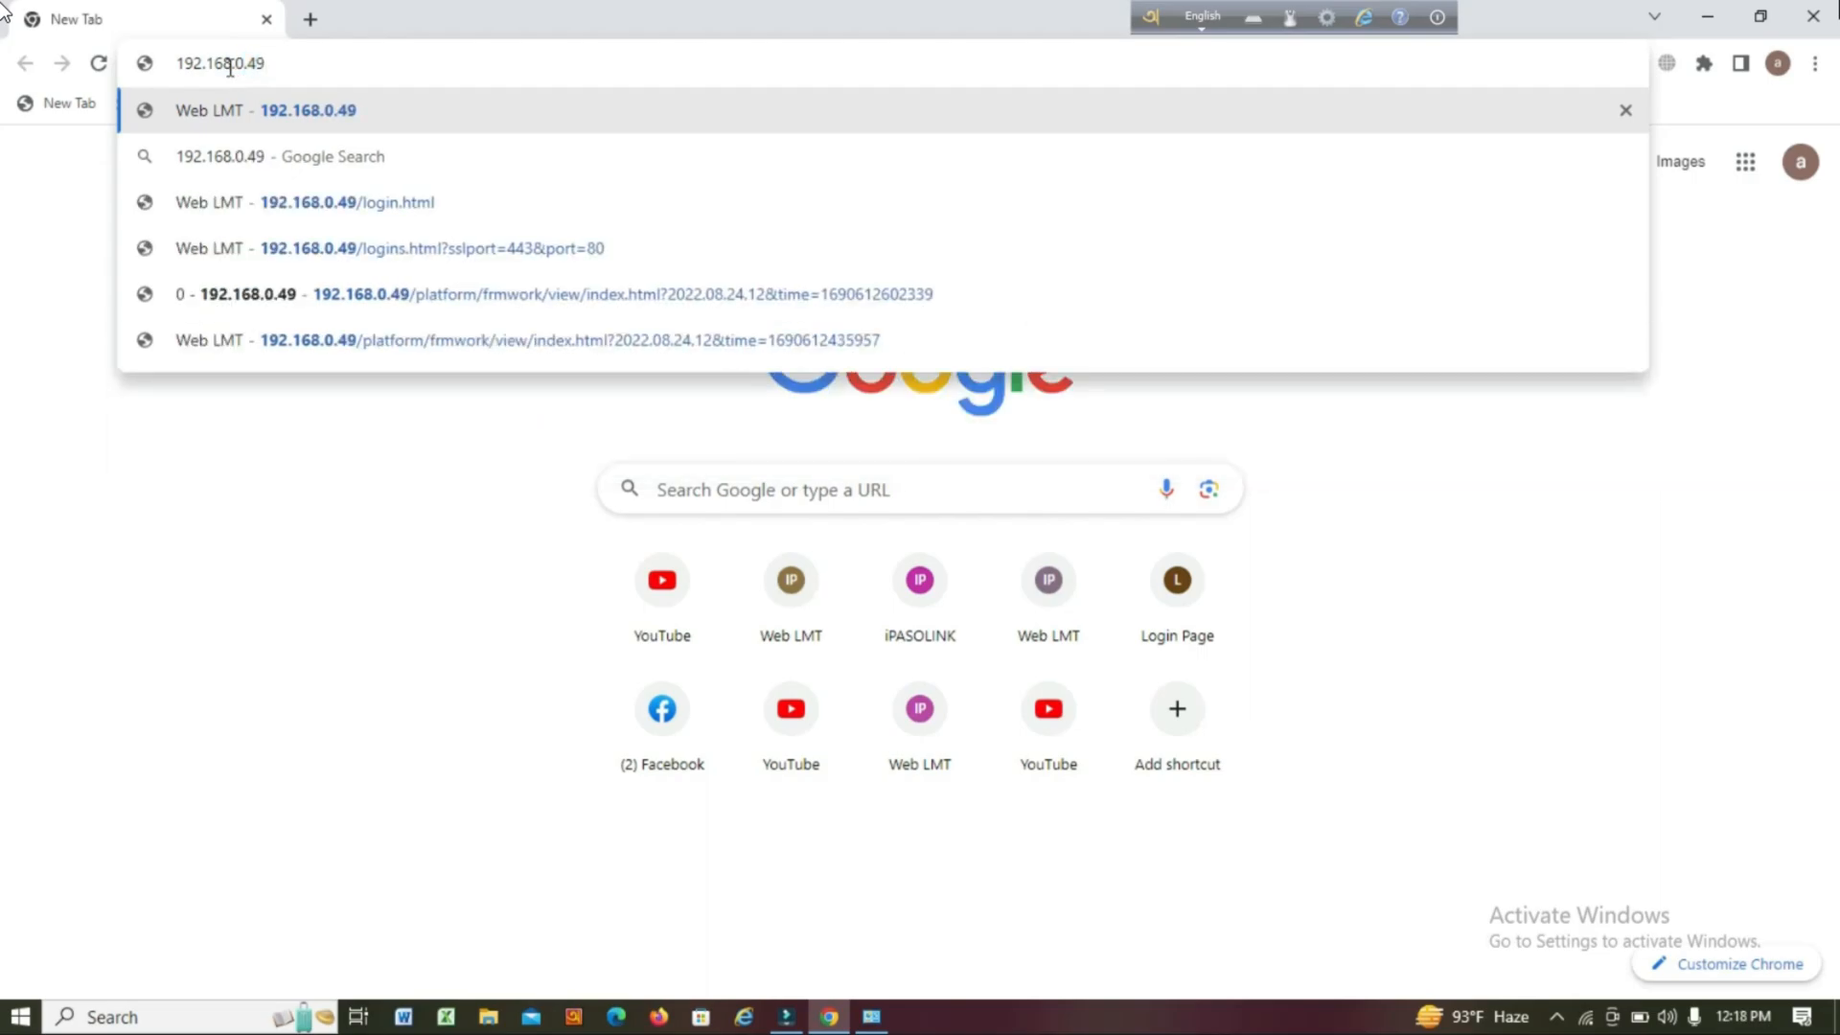
key("Return")
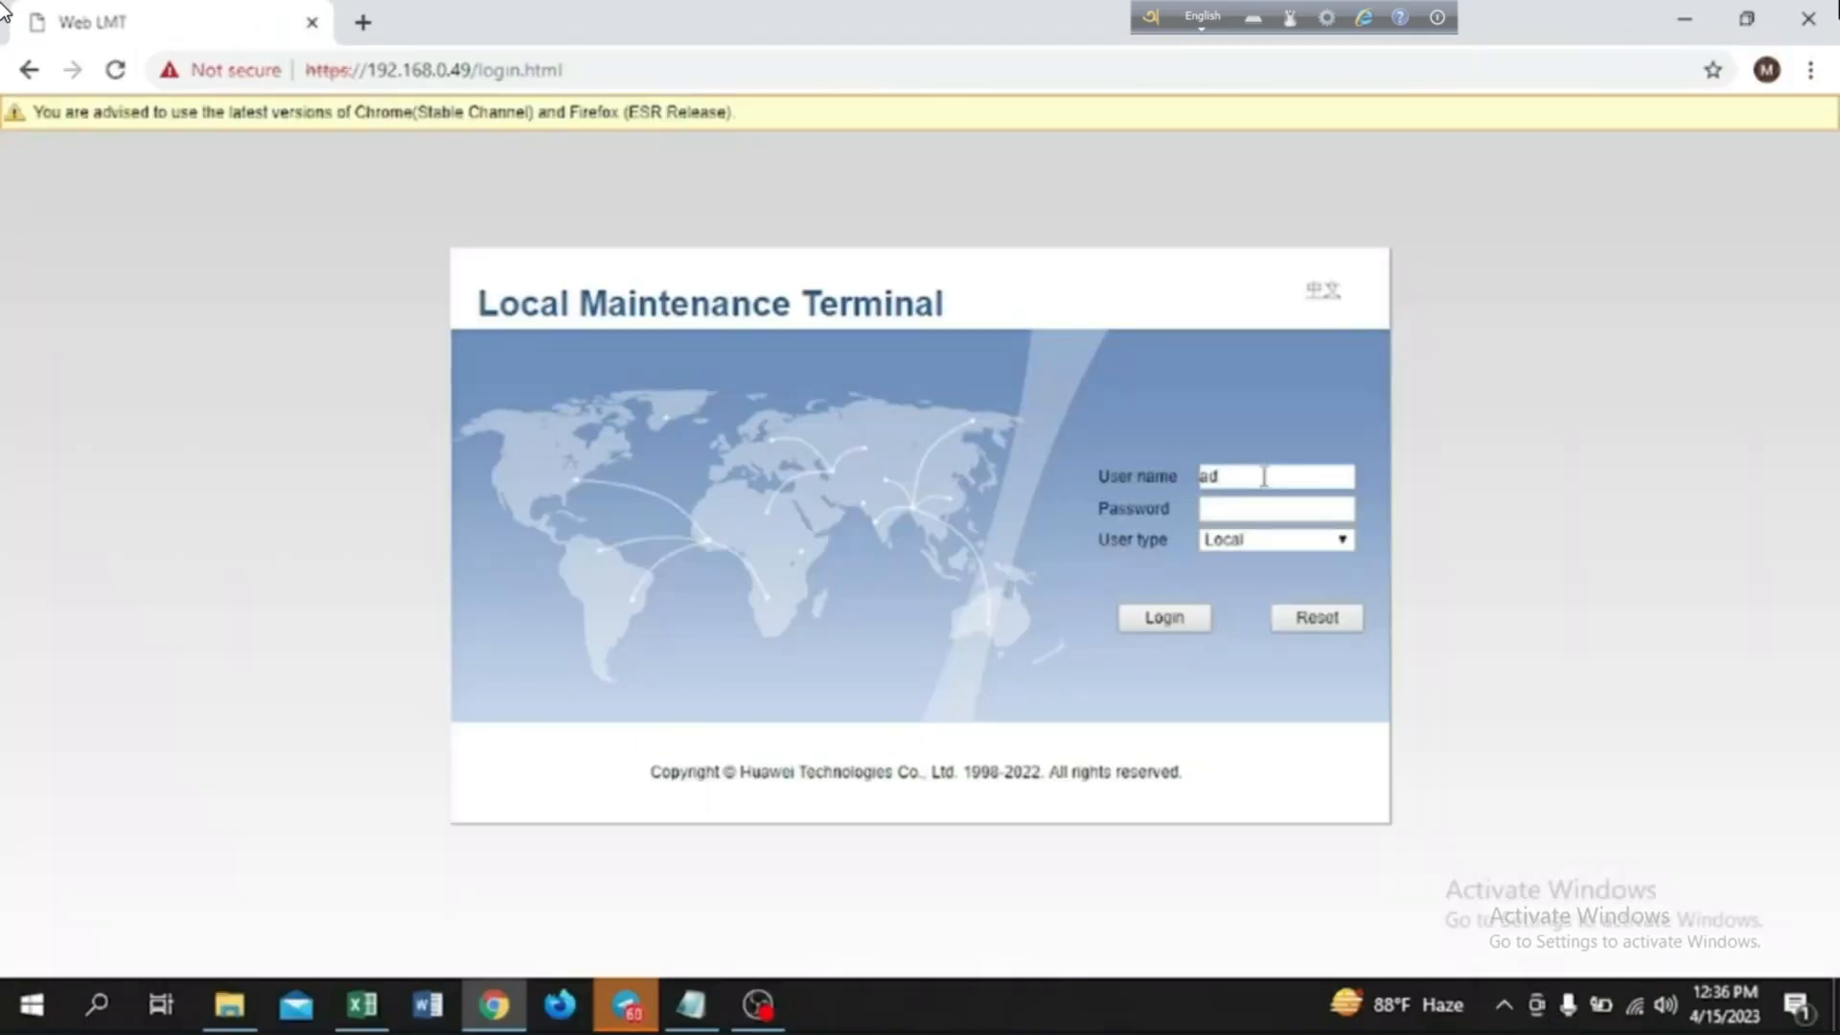
type("min")
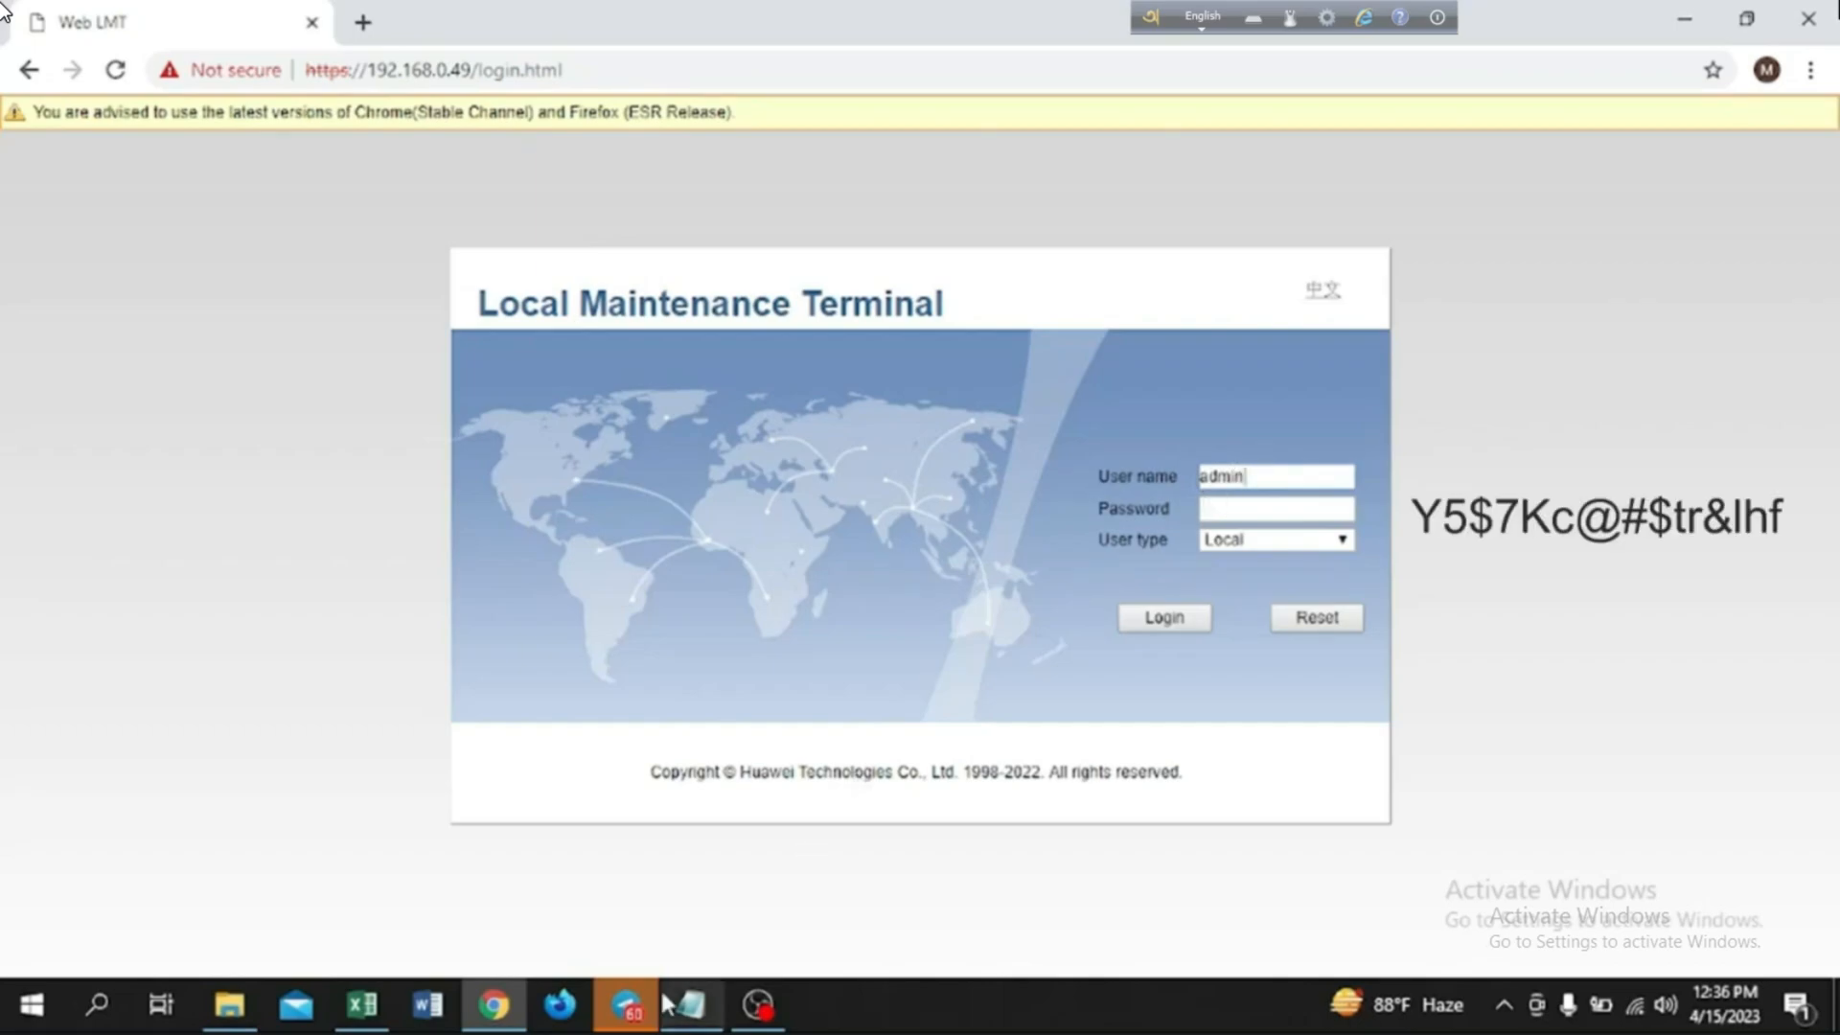
Step: Log in to Web LMT and fill in the old, new and confirm admin passwords
mouse_move(358, 1025)
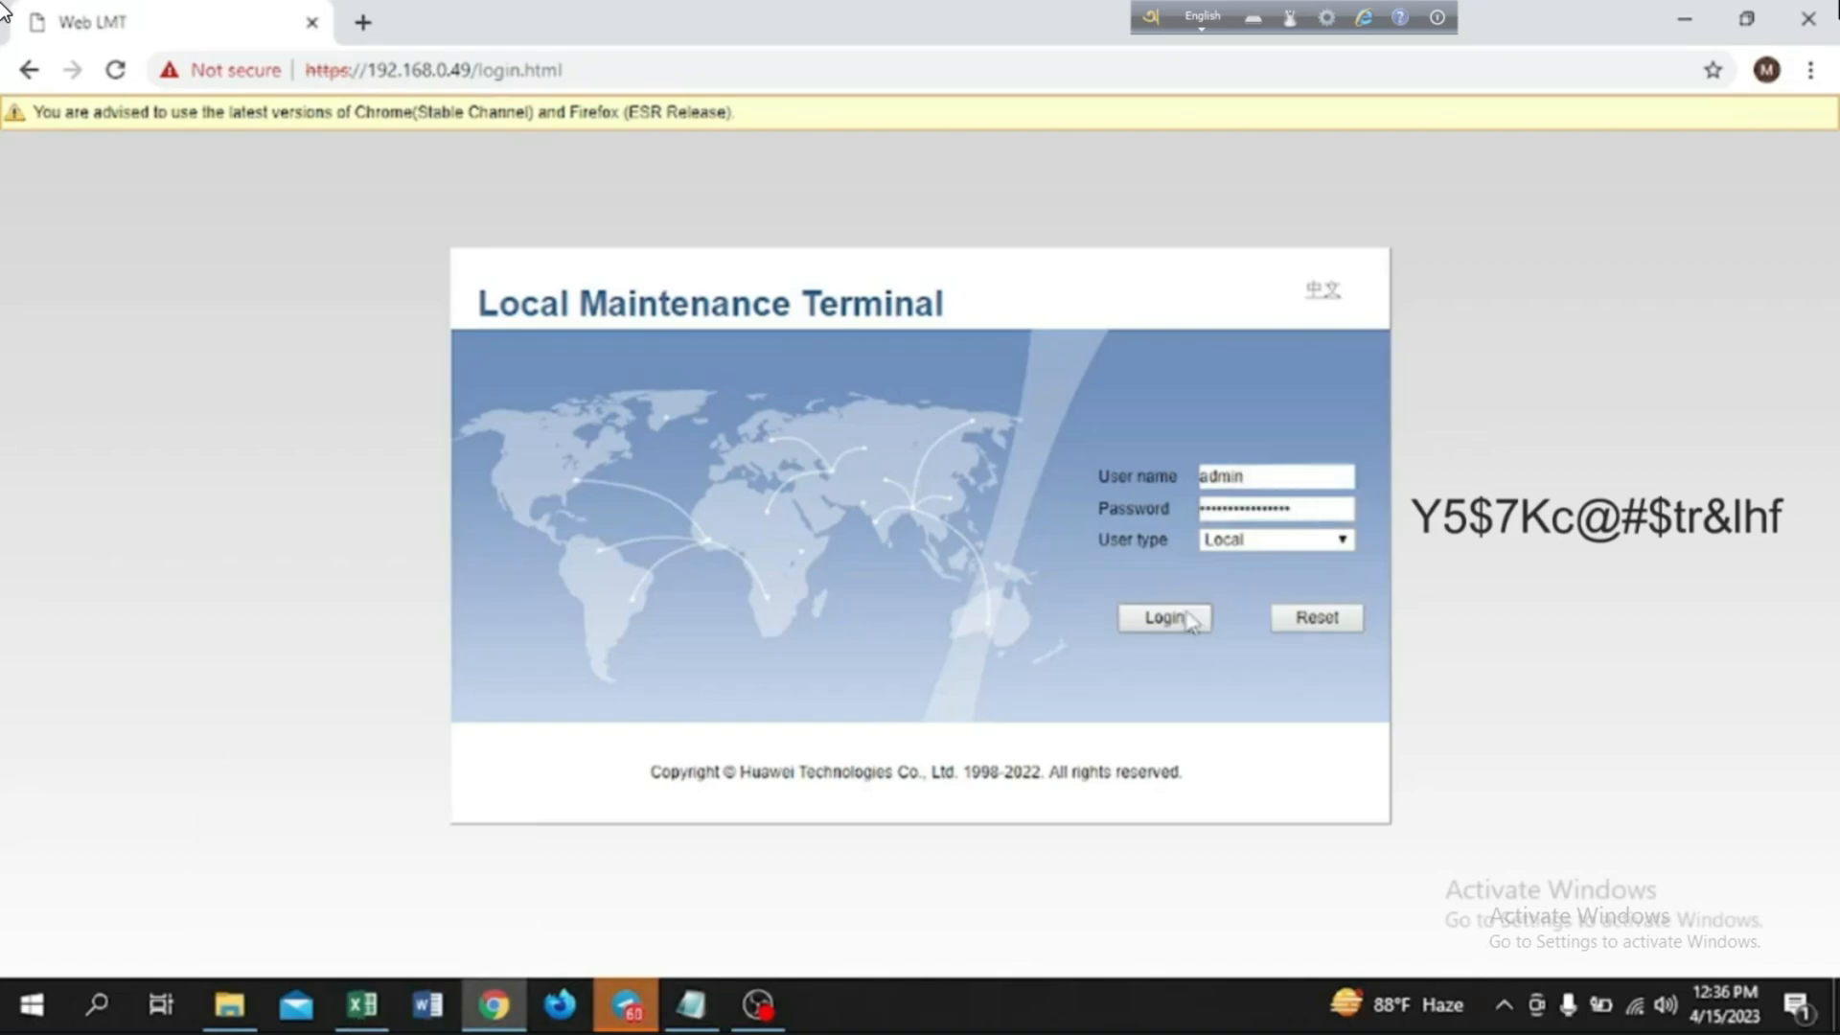
left_click(1179, 616)
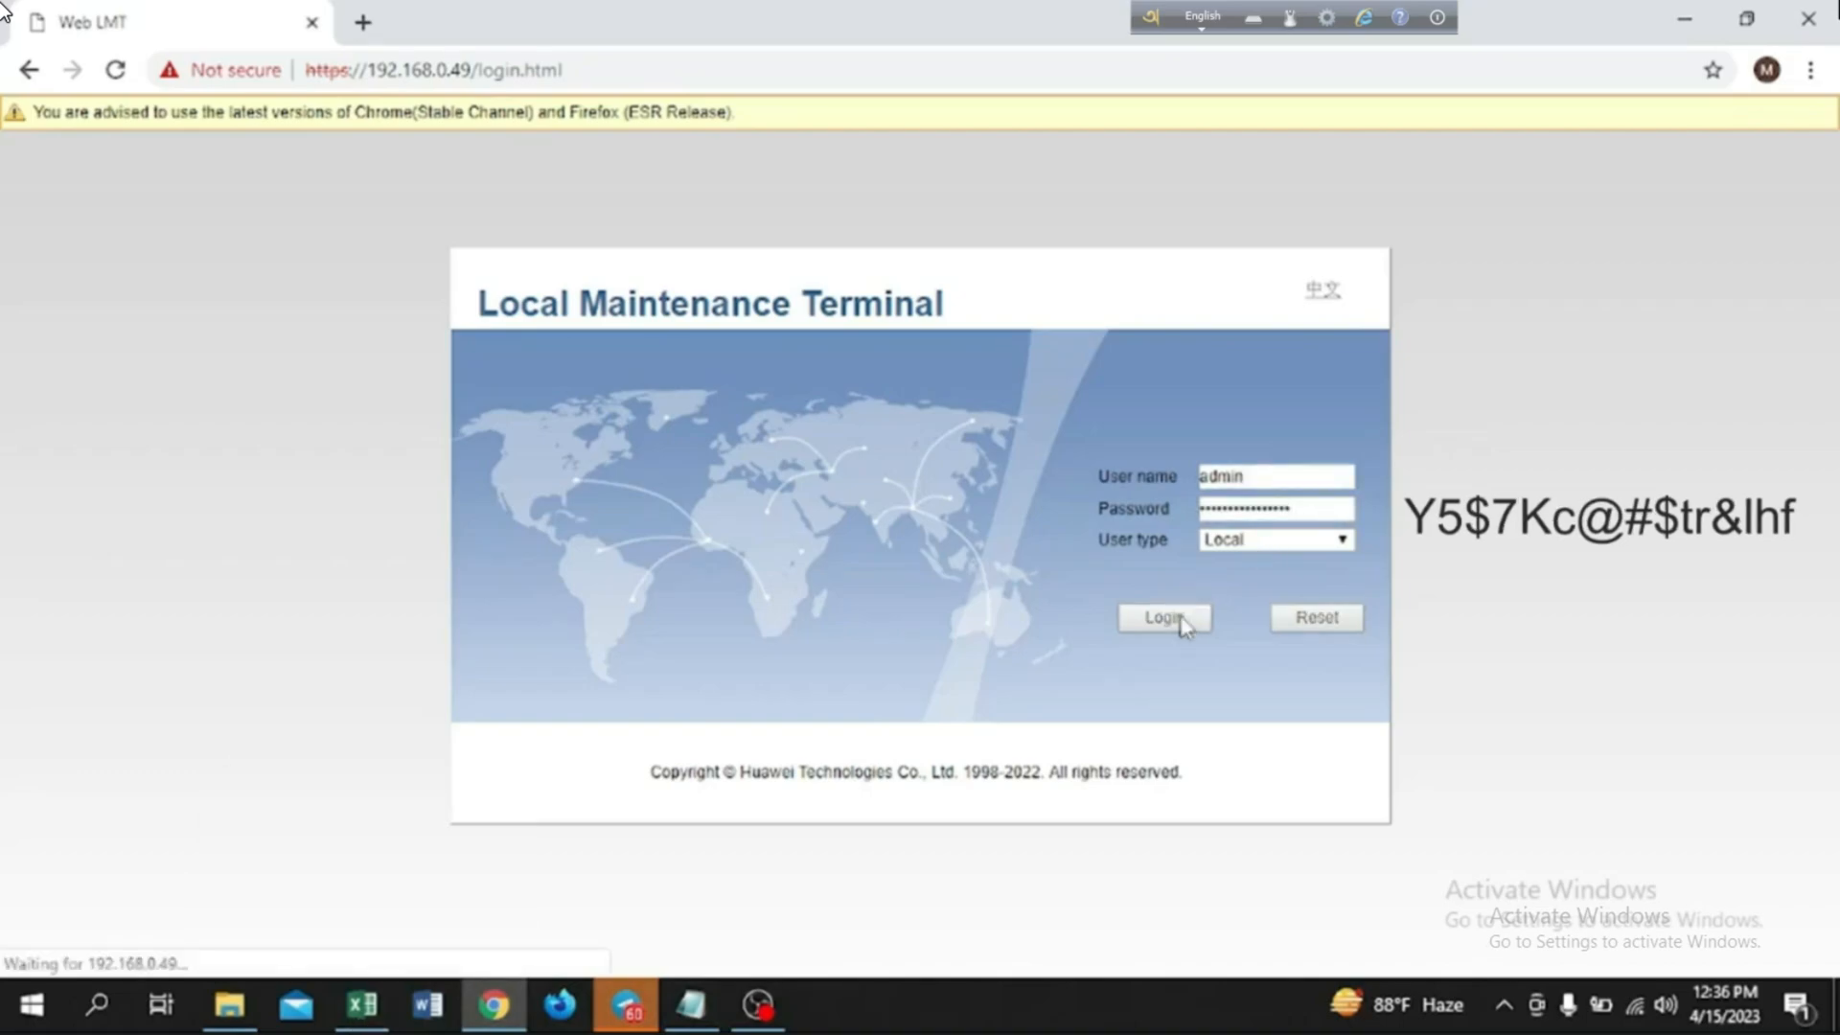
left_click(883, 611)
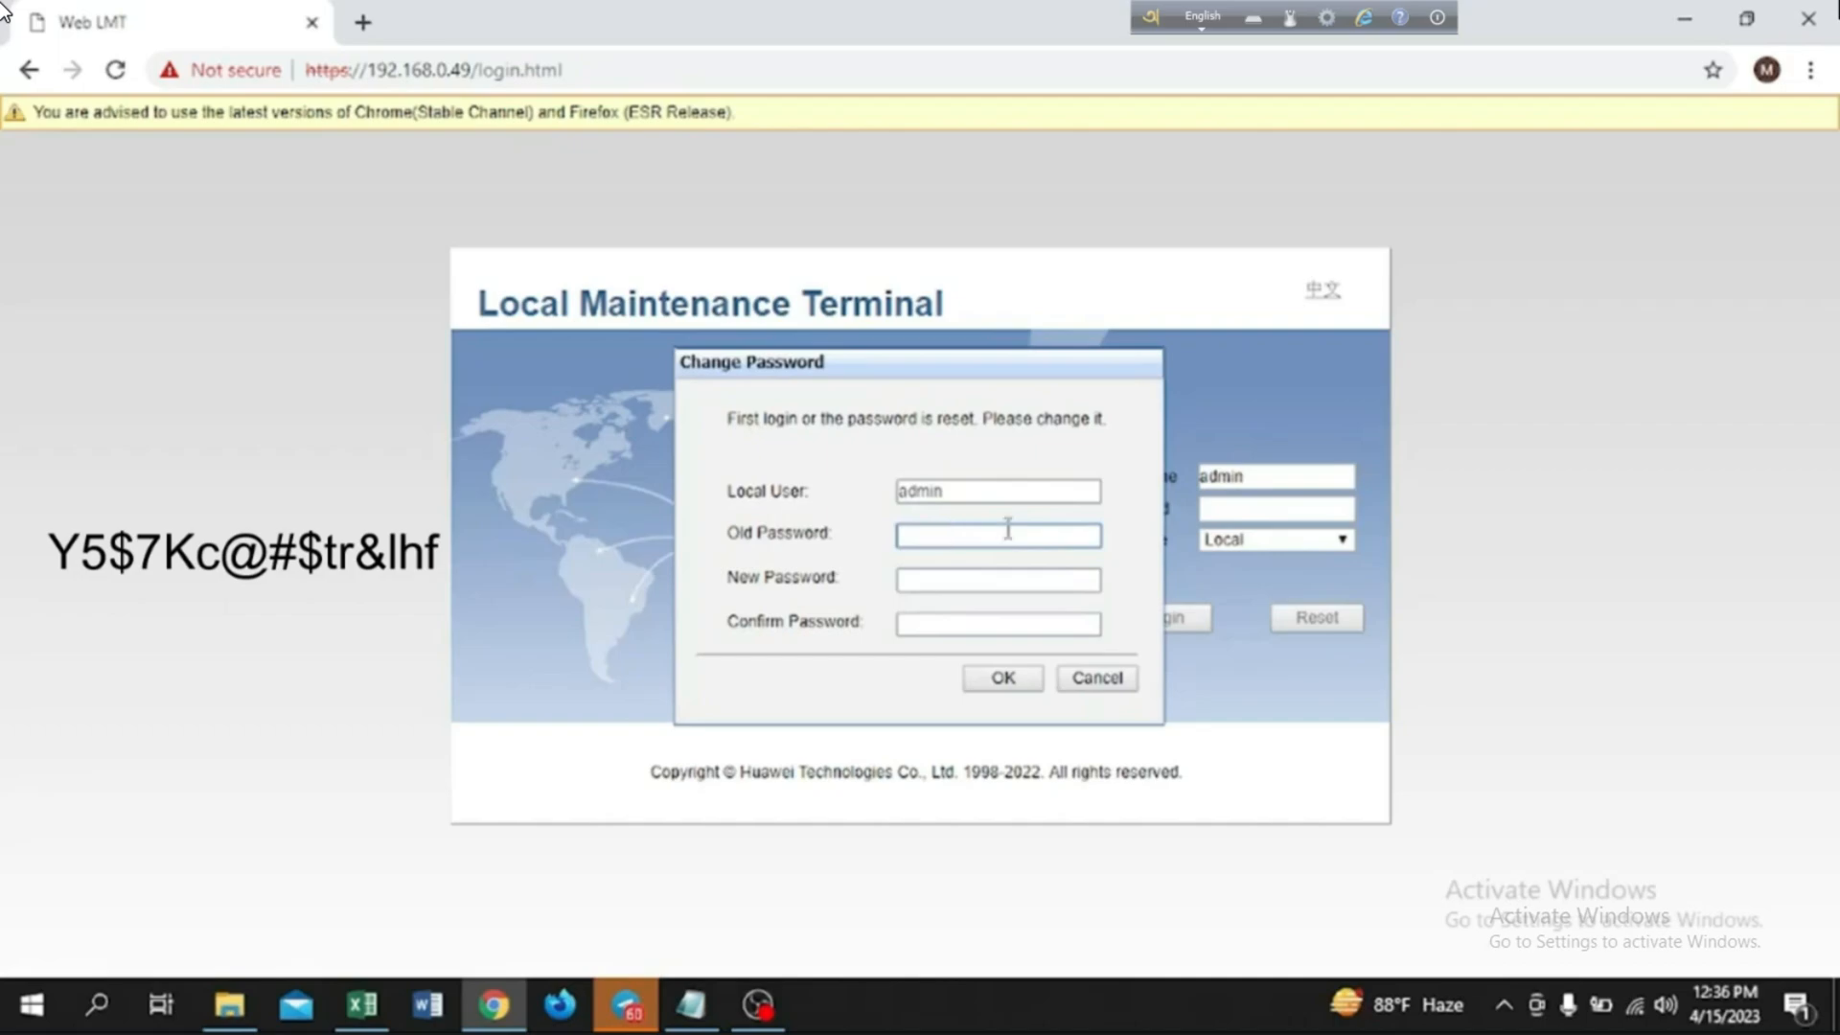
key("ctrl+v")
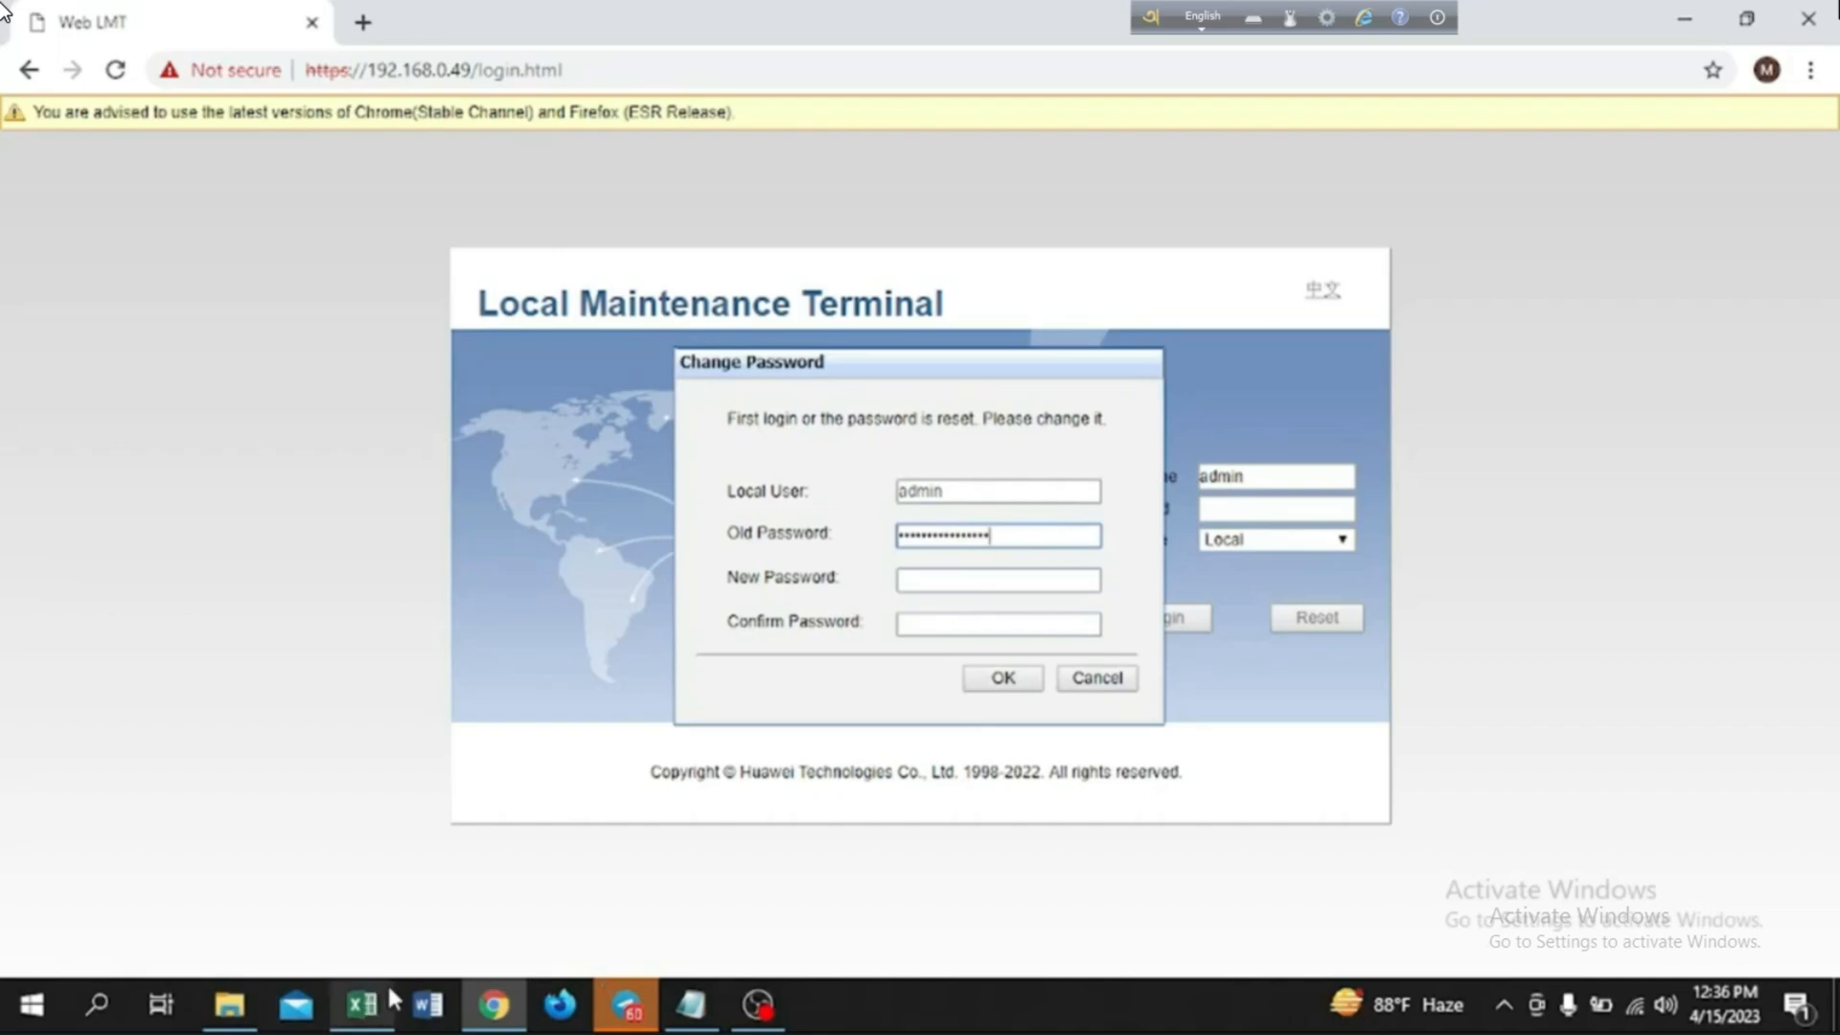
left_click(945, 583)
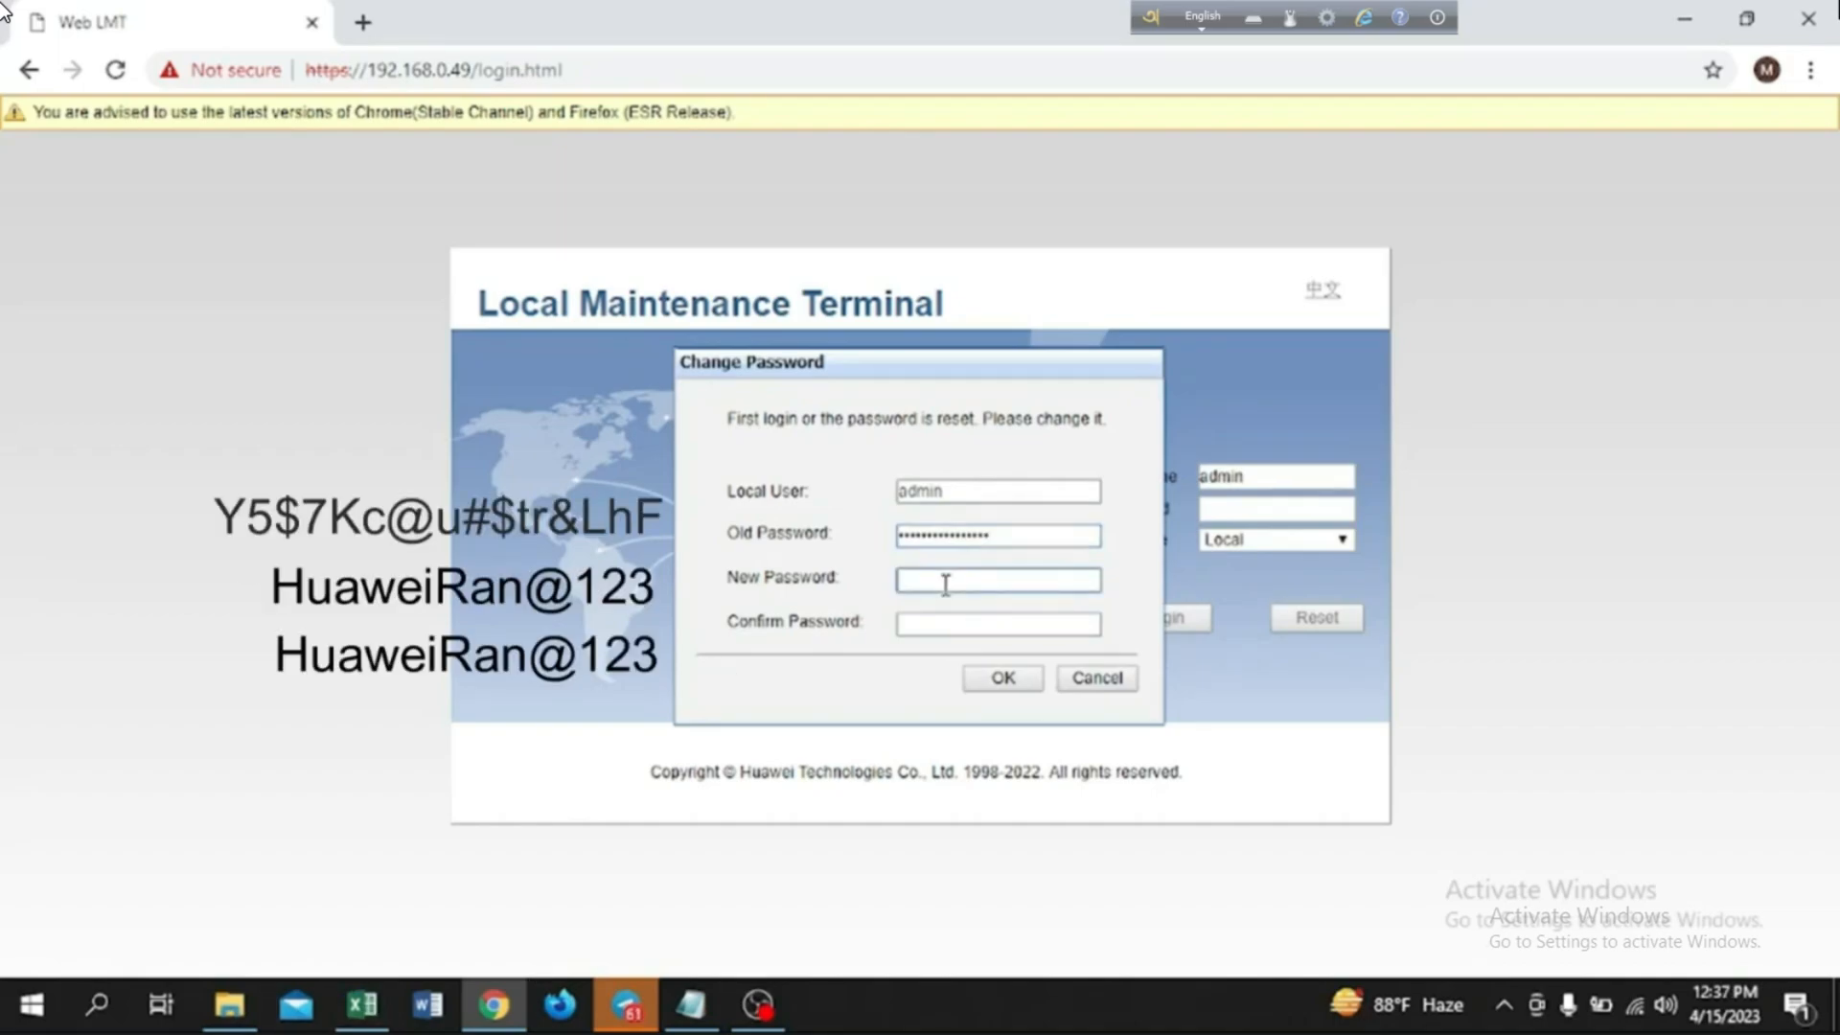
key("ctrl+v")
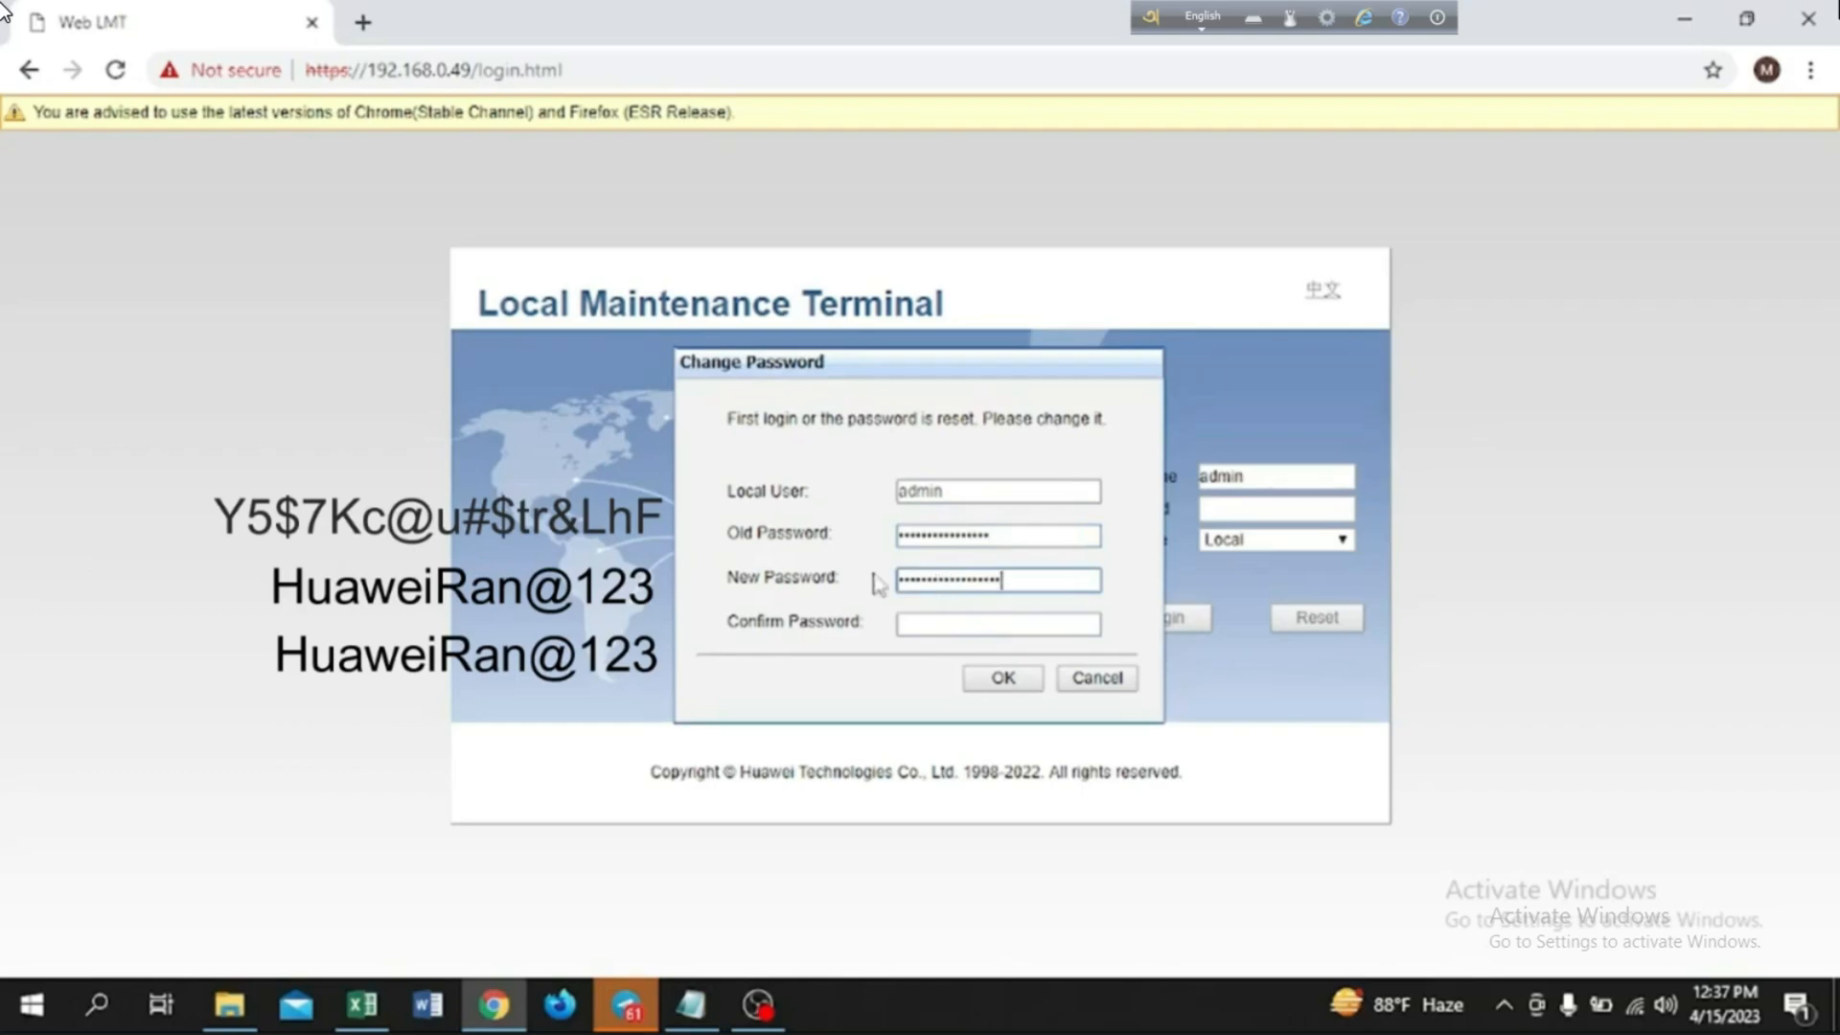
left_click(939, 620)
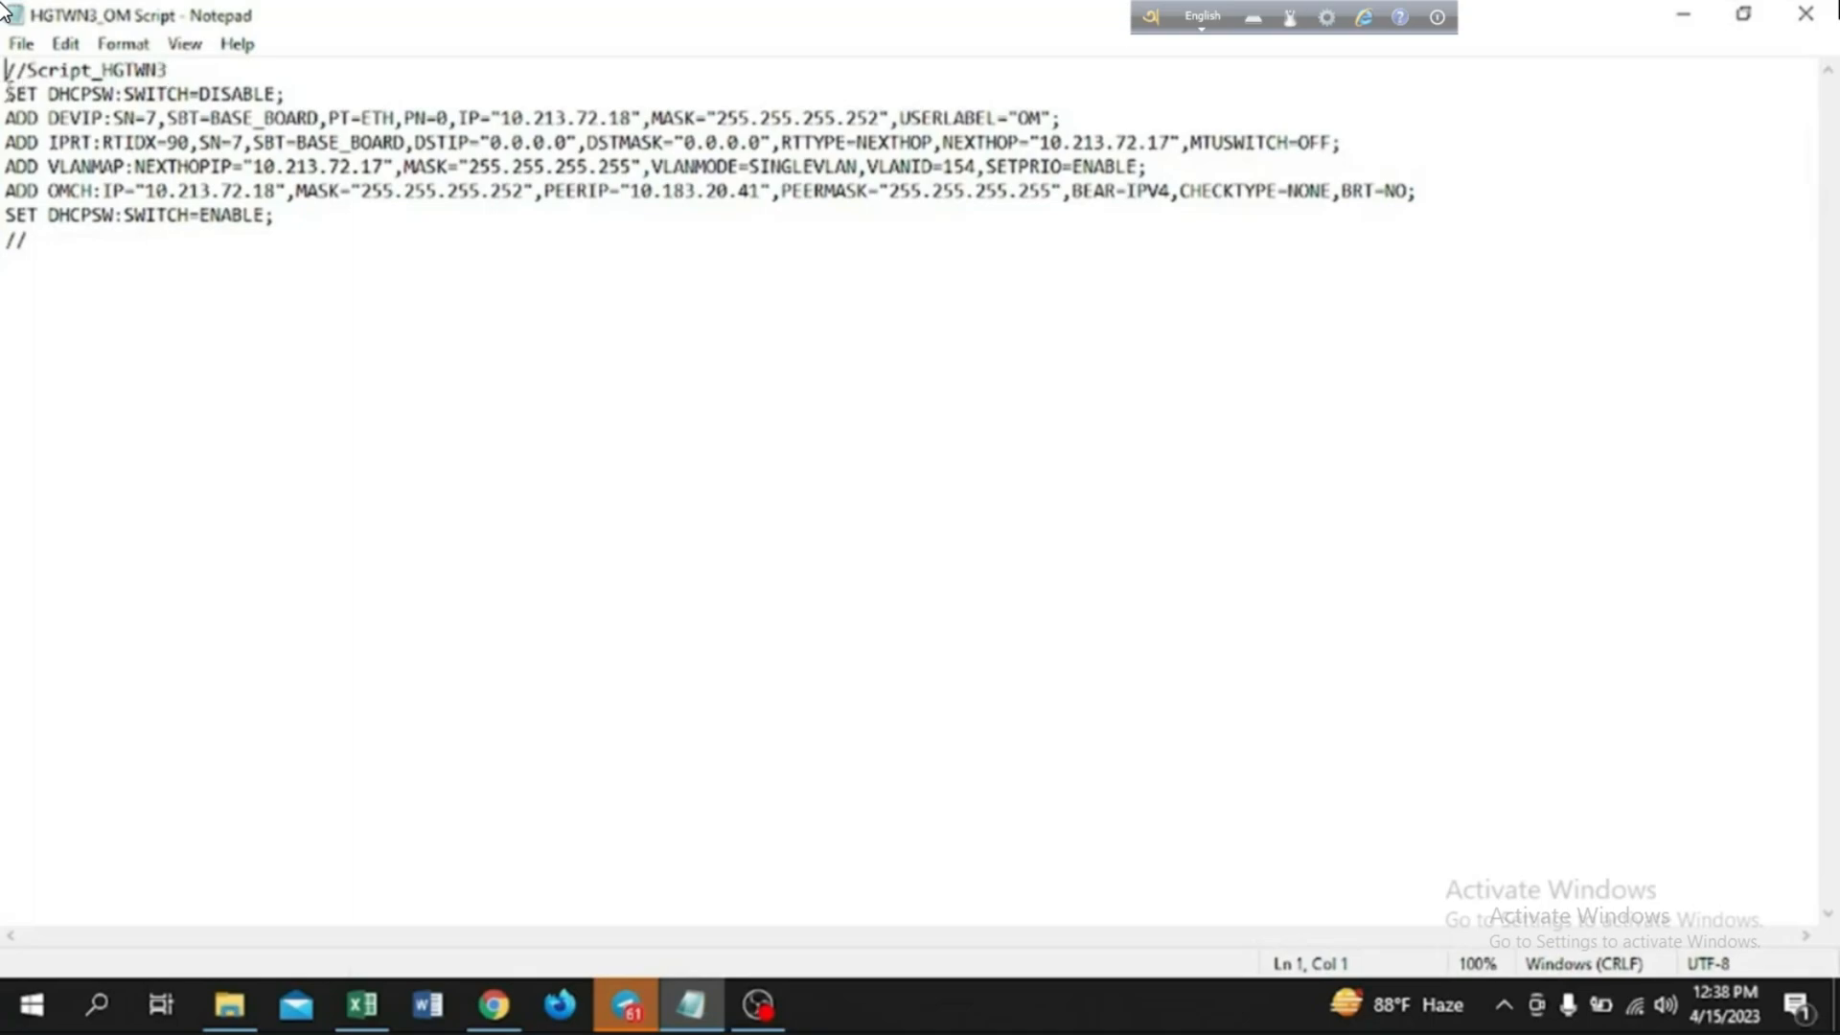
Step: Run the script's SET DHCPSW disable command and confirm the high-risk warning
left_click_drag(6, 93, 280, 93)
key("ctrl+c")
key("alt+Tab")
left_click(541, 642)
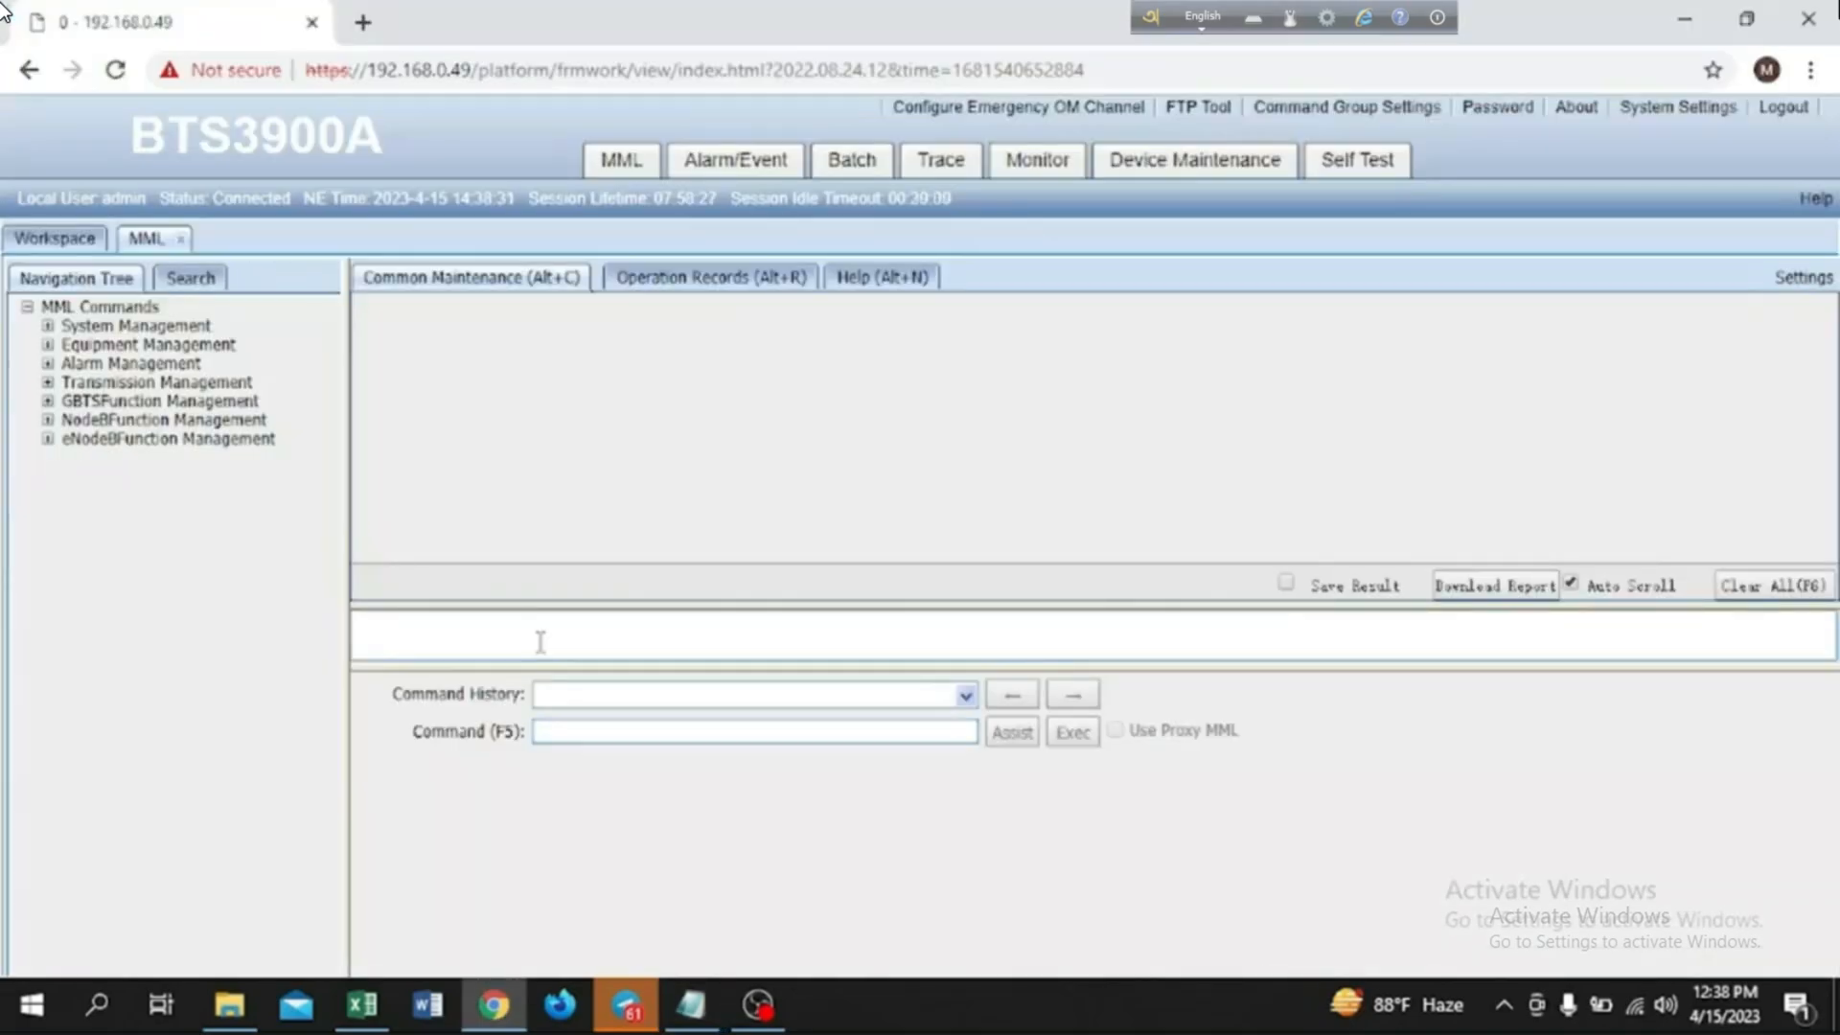
key("ctrl+v")
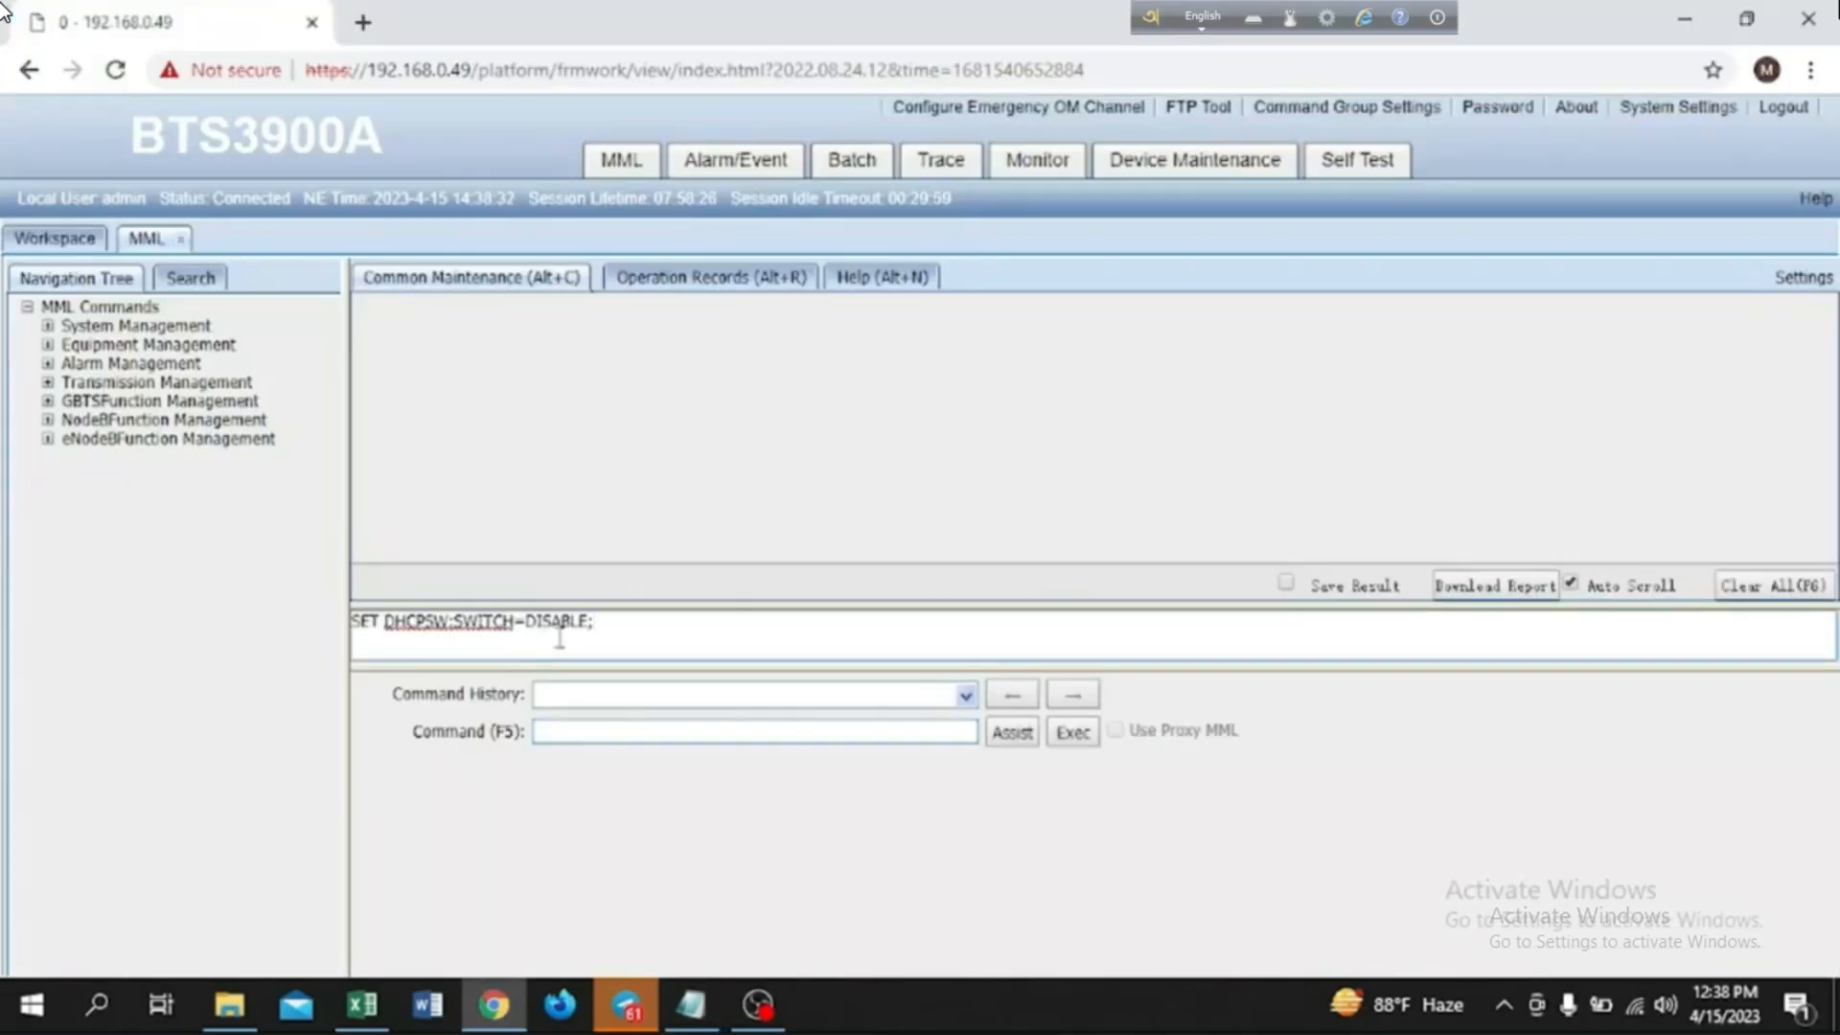
left_click(1005, 732)
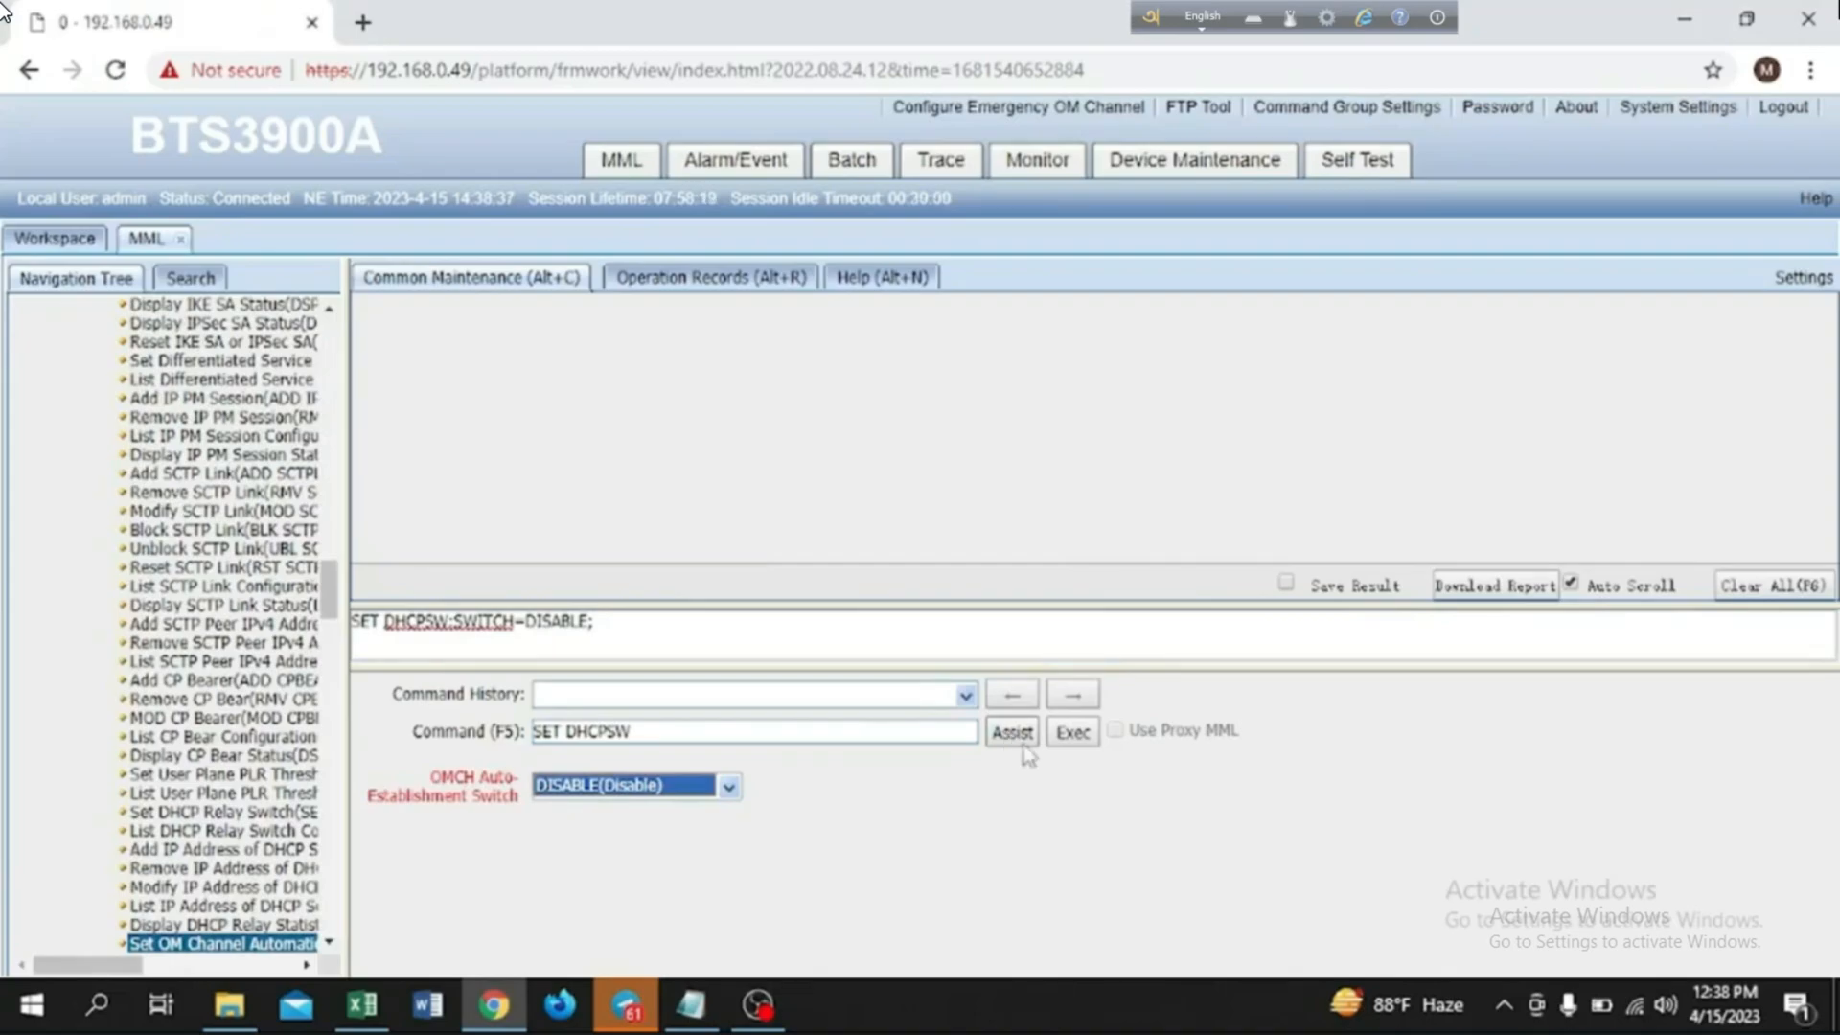
left_click(1073, 733)
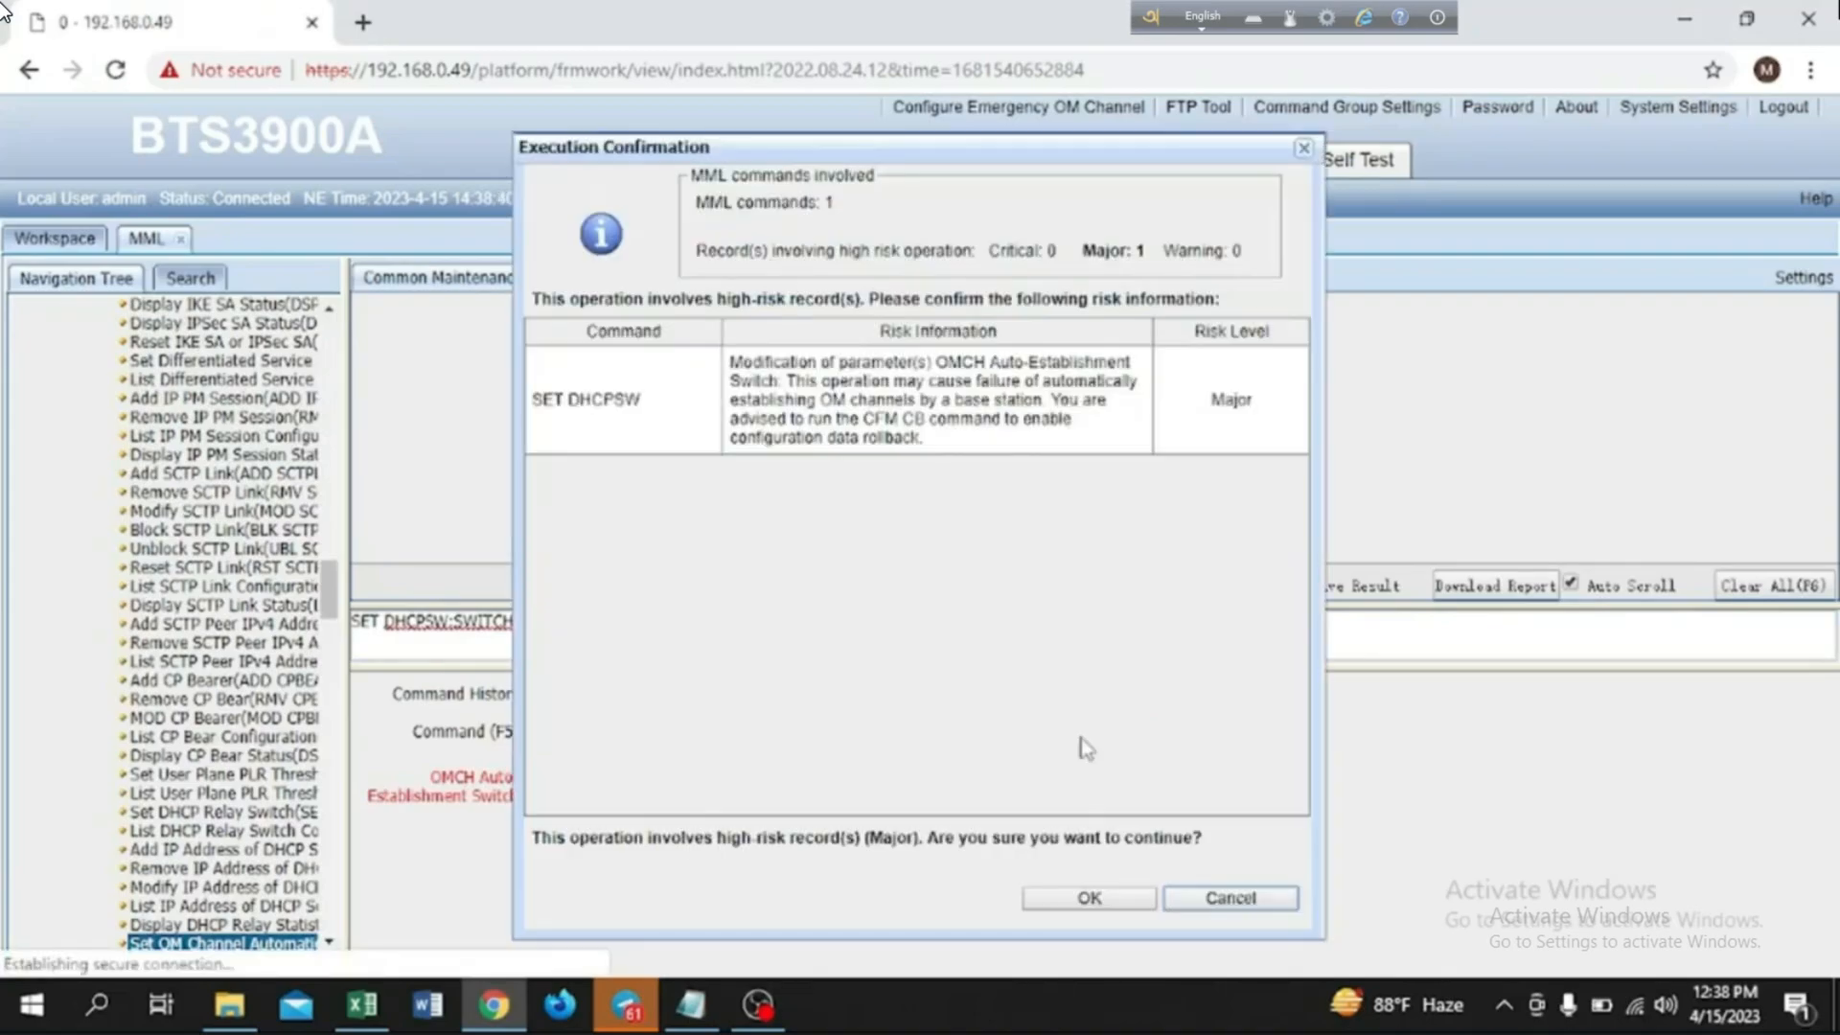
left_click(1087, 895)
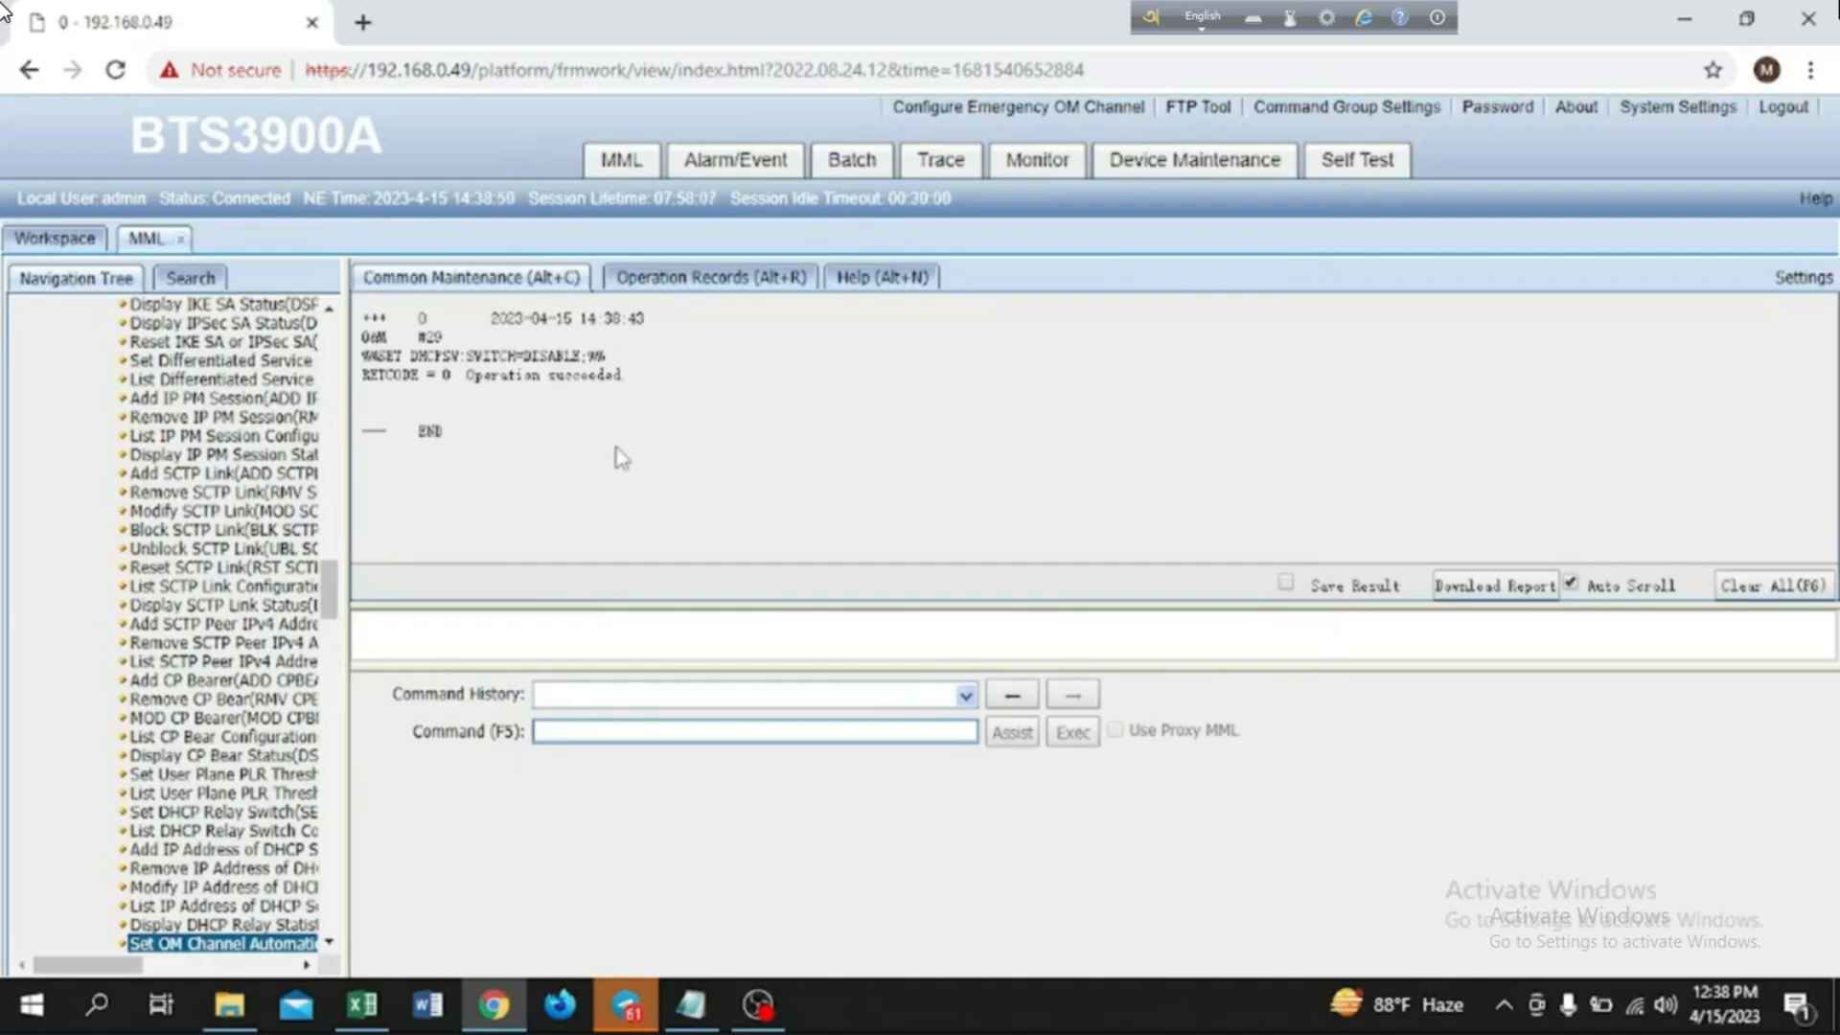
Step: Copy the ADD DEVIP line from the script and execute it in the MML console
left_click(698, 1006)
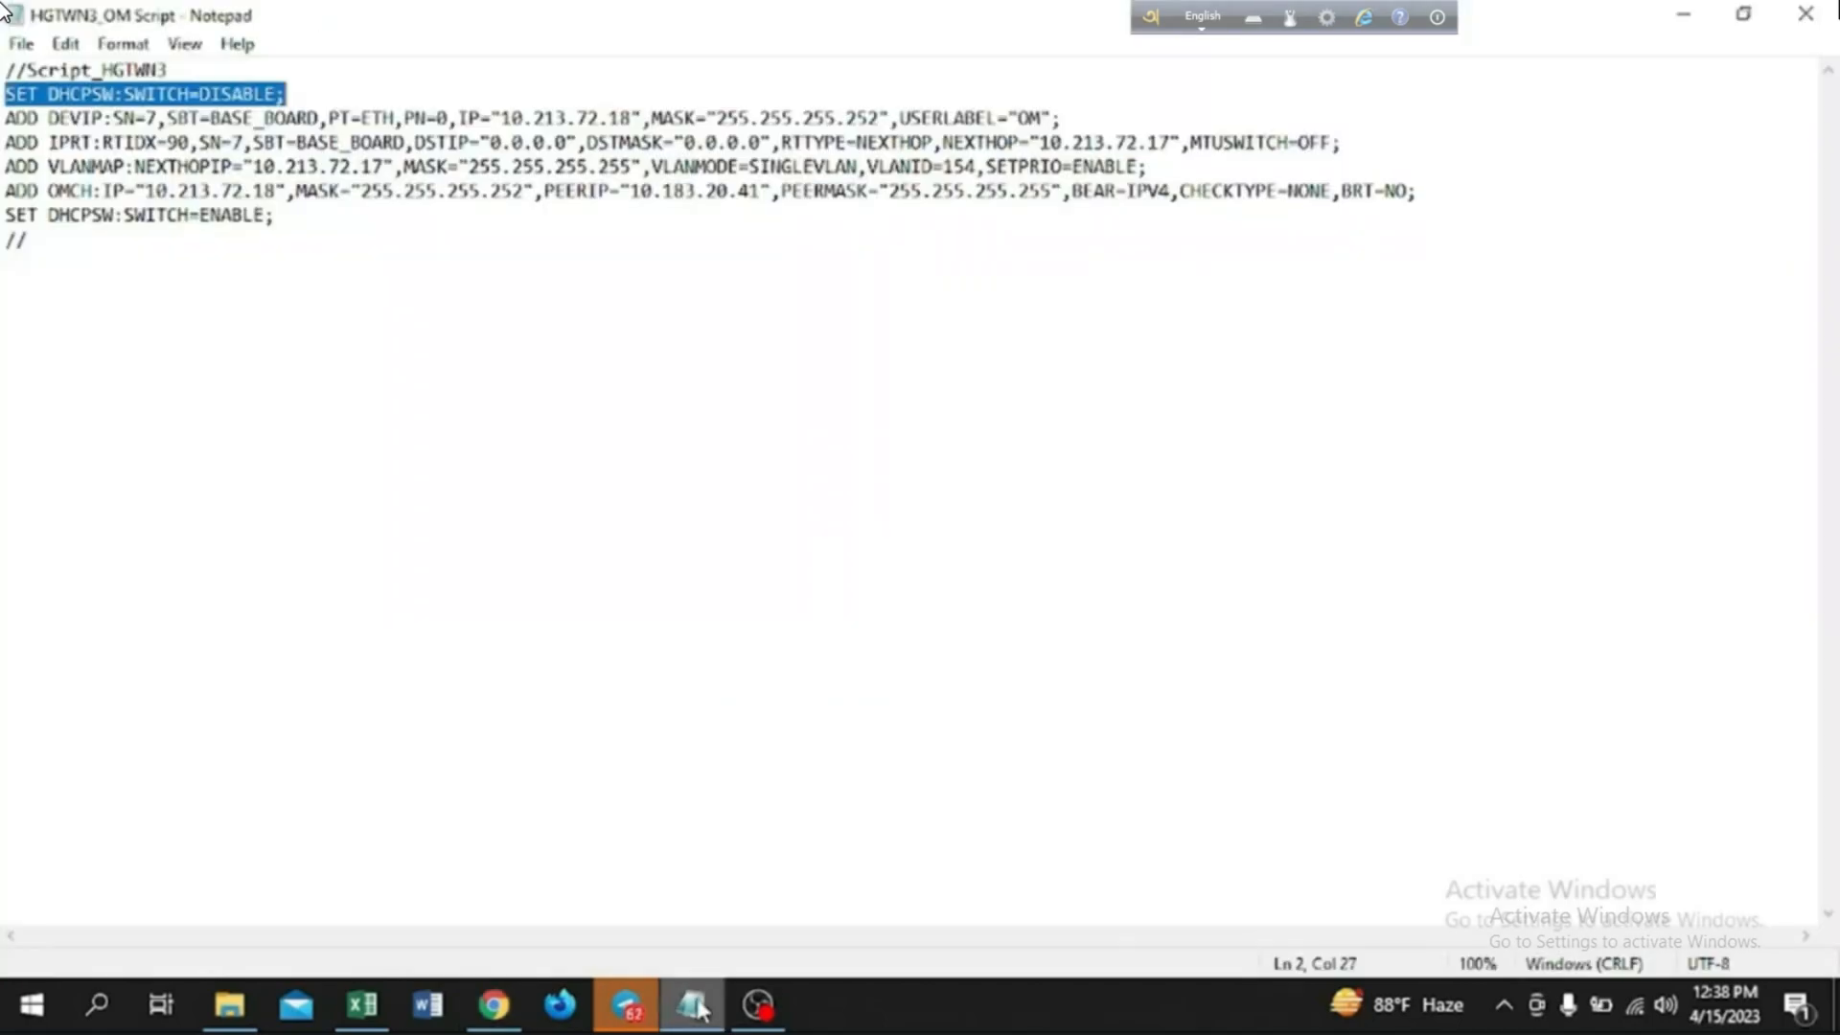
left_click_drag(5, 118, 1063, 117)
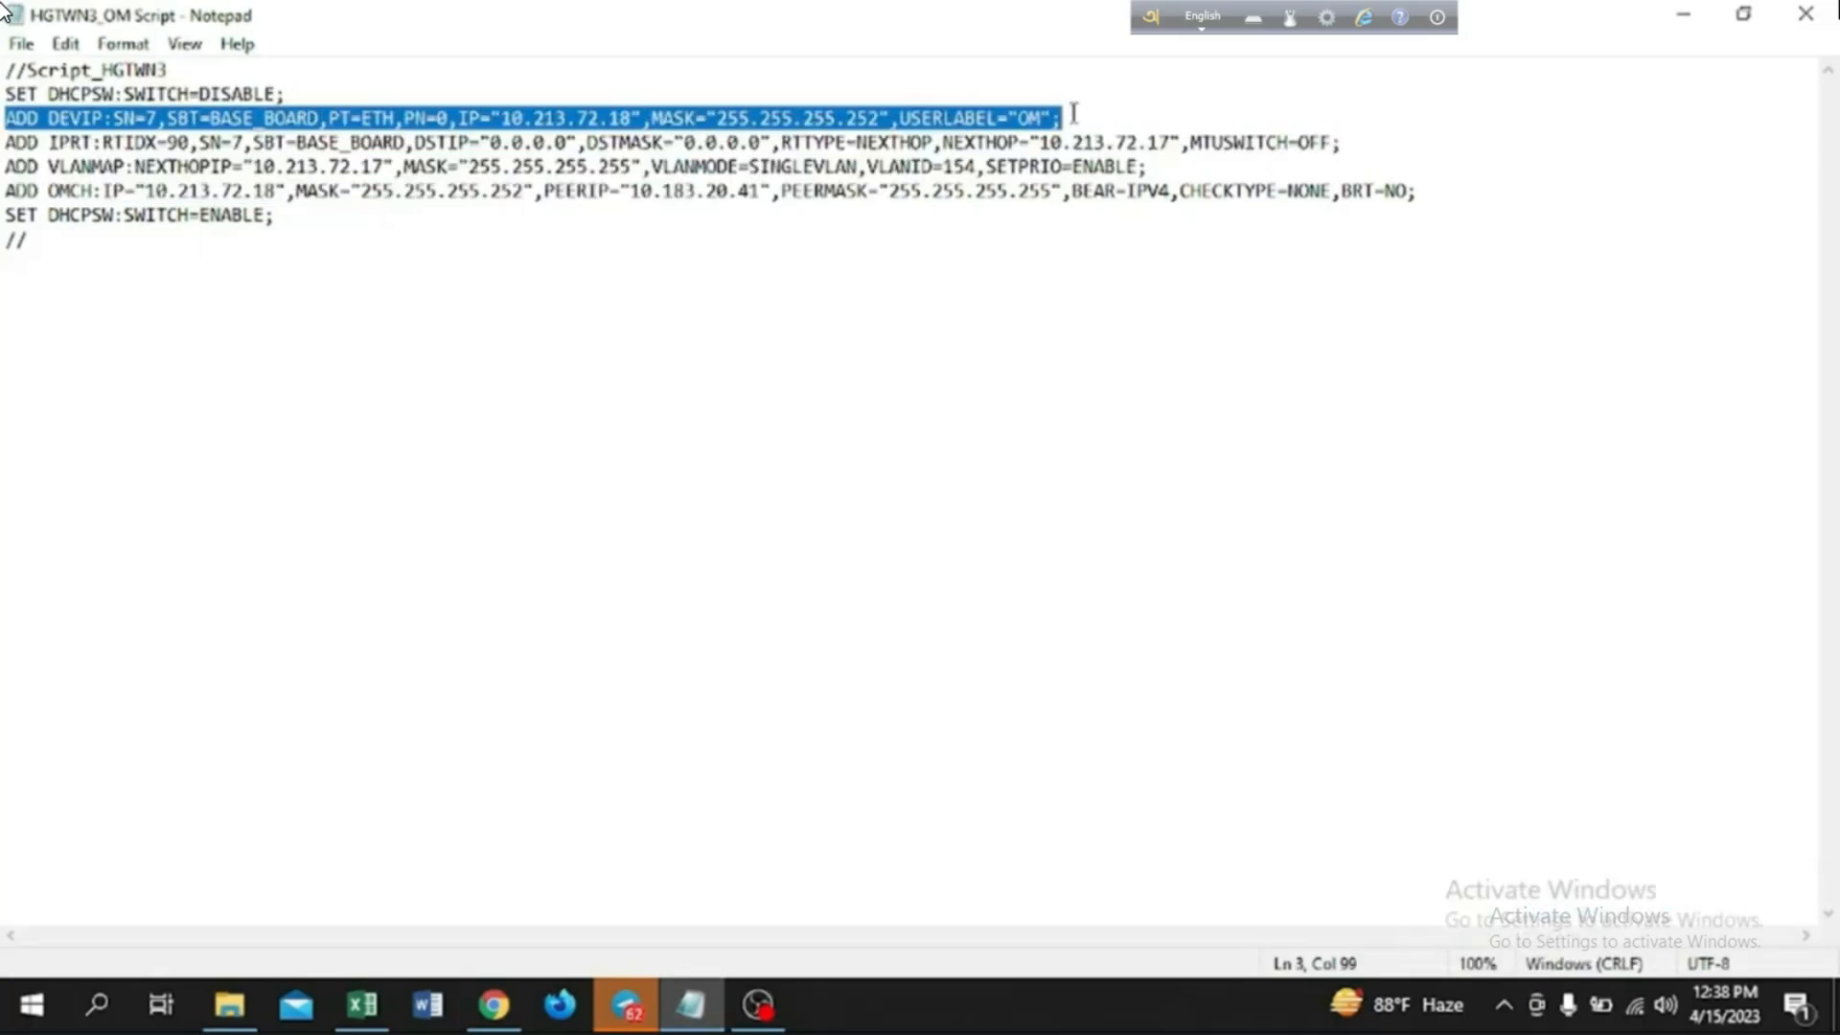
left_click(493, 1004)
left_click(505, 634)
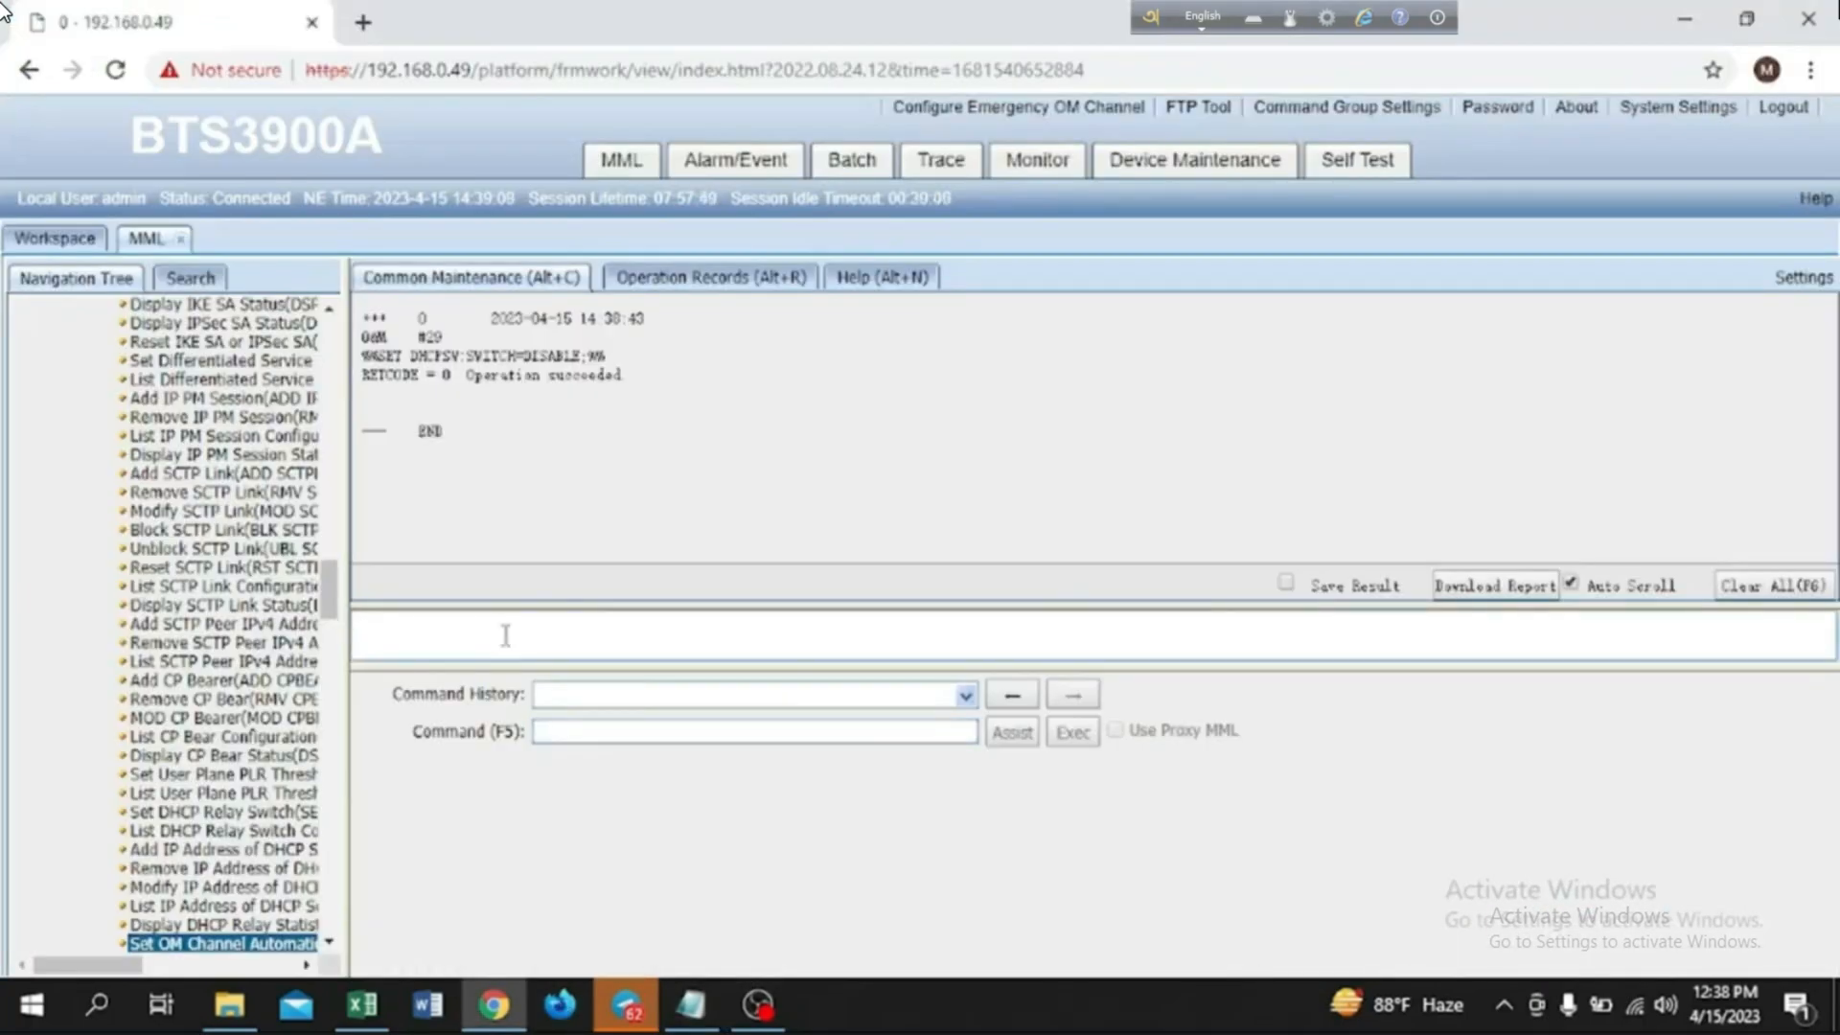
type("ADD DEVIP: SN=7, SBT=BASE_BOARD, PT=ETH, PN=0, IP=\"10.213.72.18\", MASK=\"255.255.255.252\", USERLABEL=\"OM\";")
left_click(1013, 732)
left_click(1072, 736)
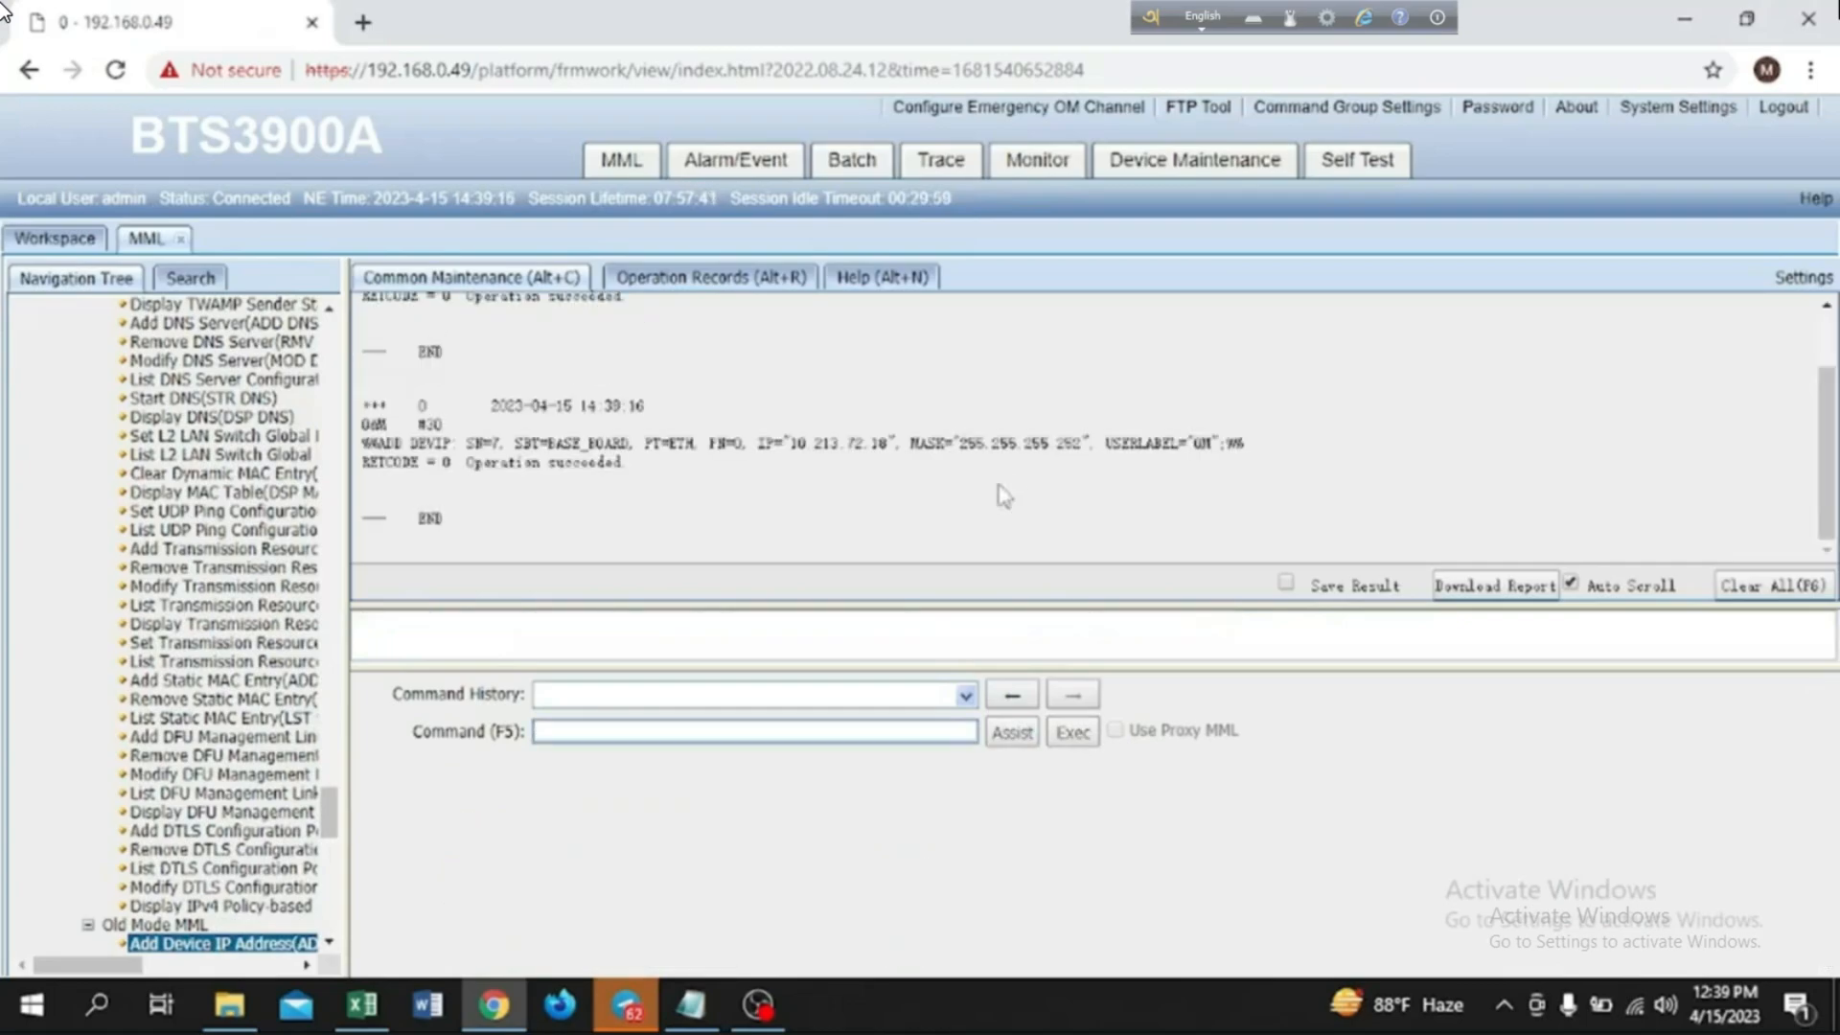
Step: Execute the script's ADD IPRT route command and confirm the high-risk prompt
left_click(690, 1004)
left_click_drag(6, 142, 1342, 148)
key("ctrl+c")
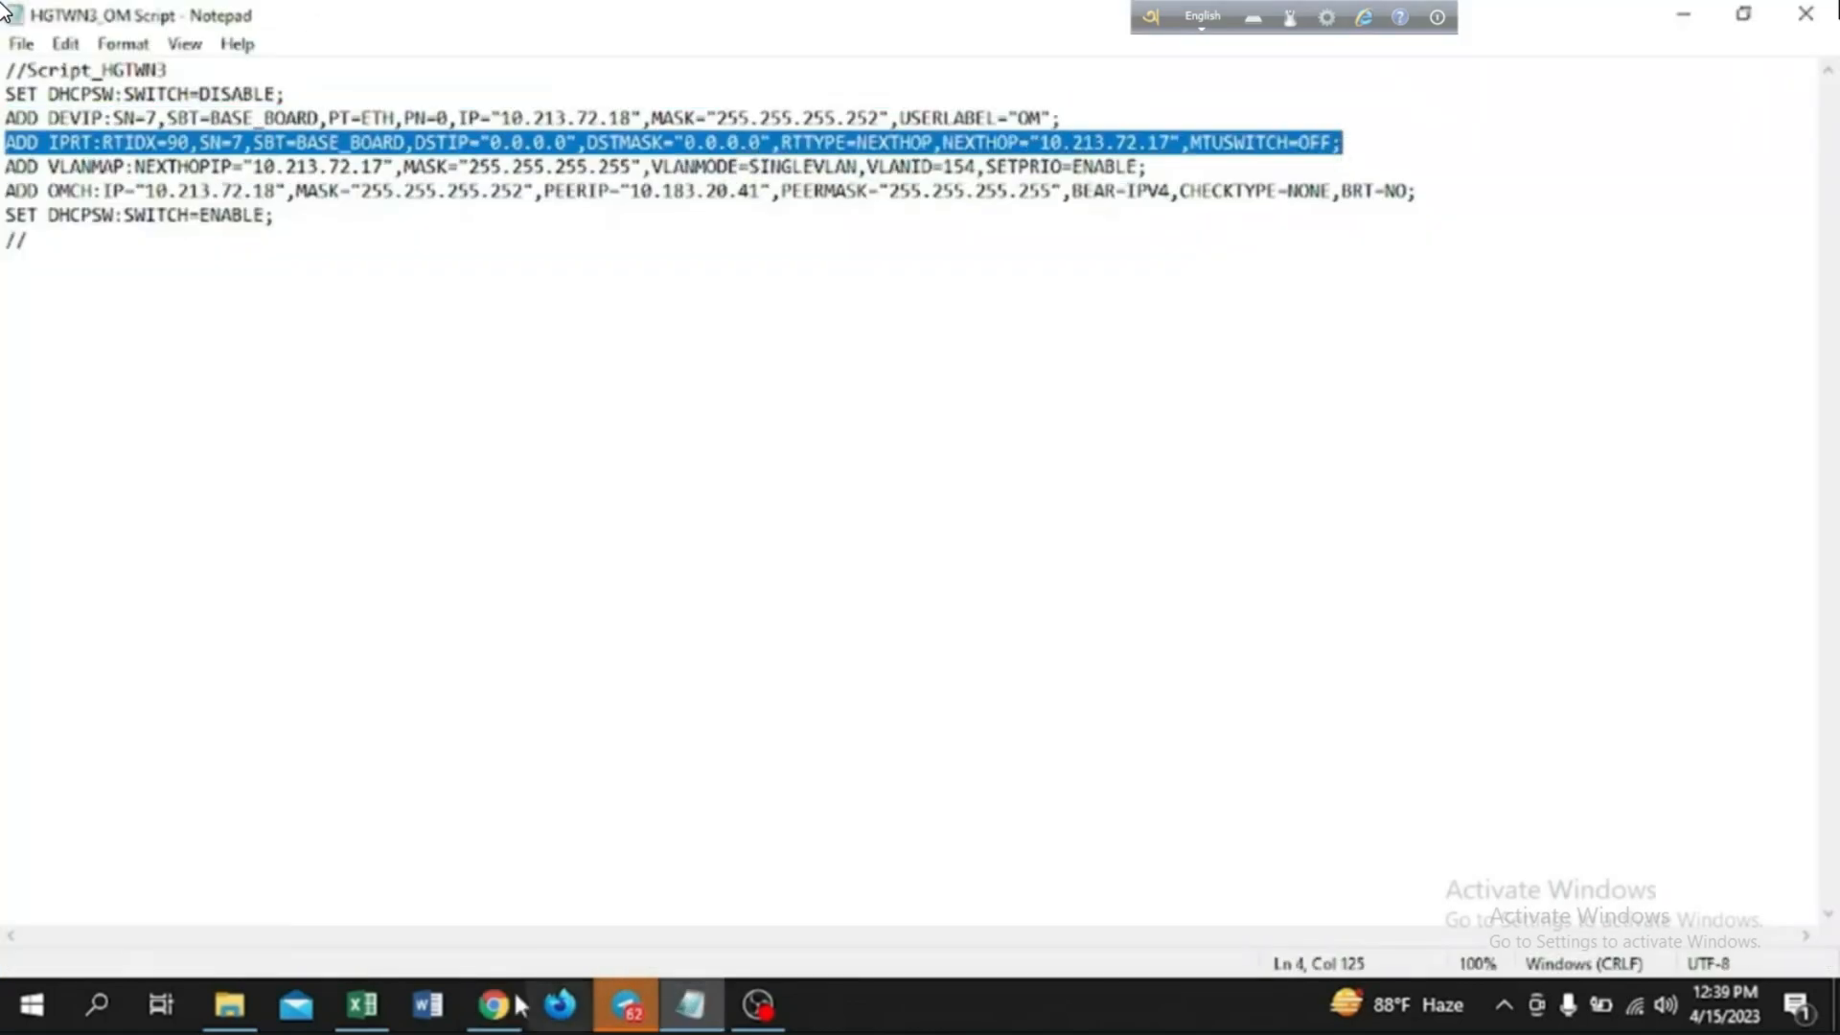
left_click(493, 1004)
left_click(575, 645)
key("ctrl+v")
left_click(1075, 736)
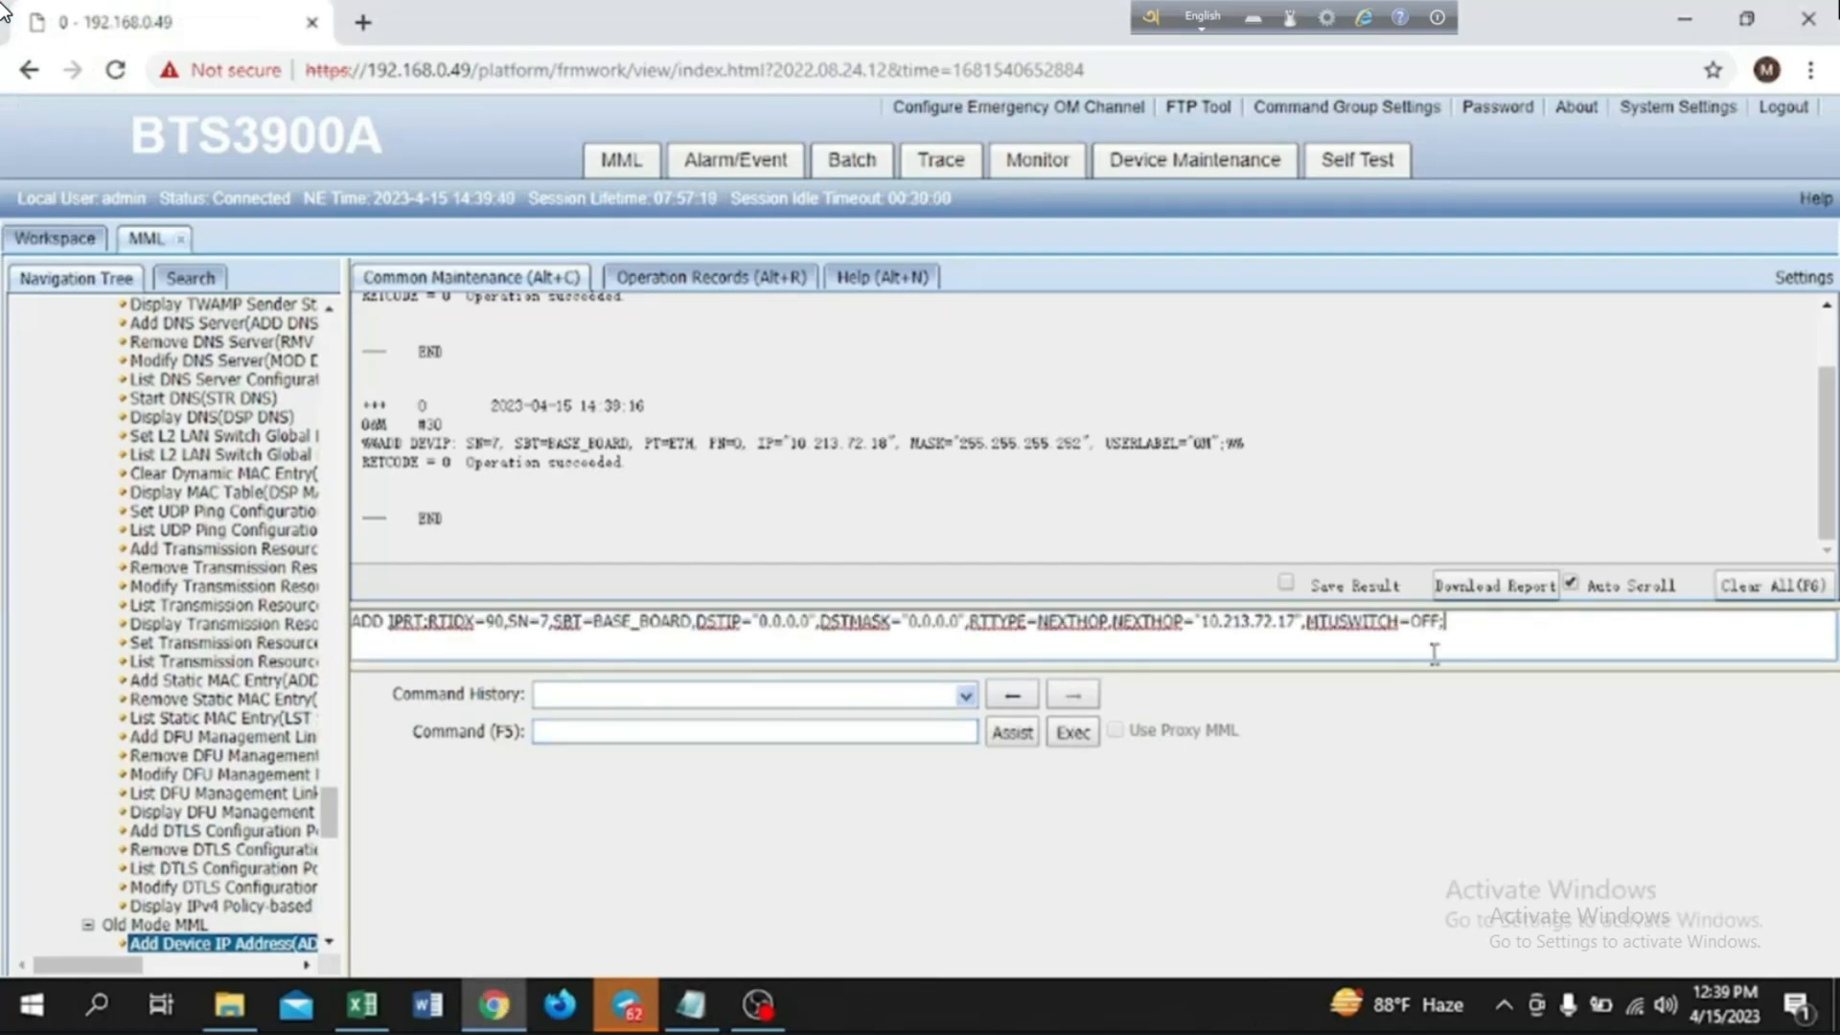
left_click(1073, 732)
left_click(1089, 895)
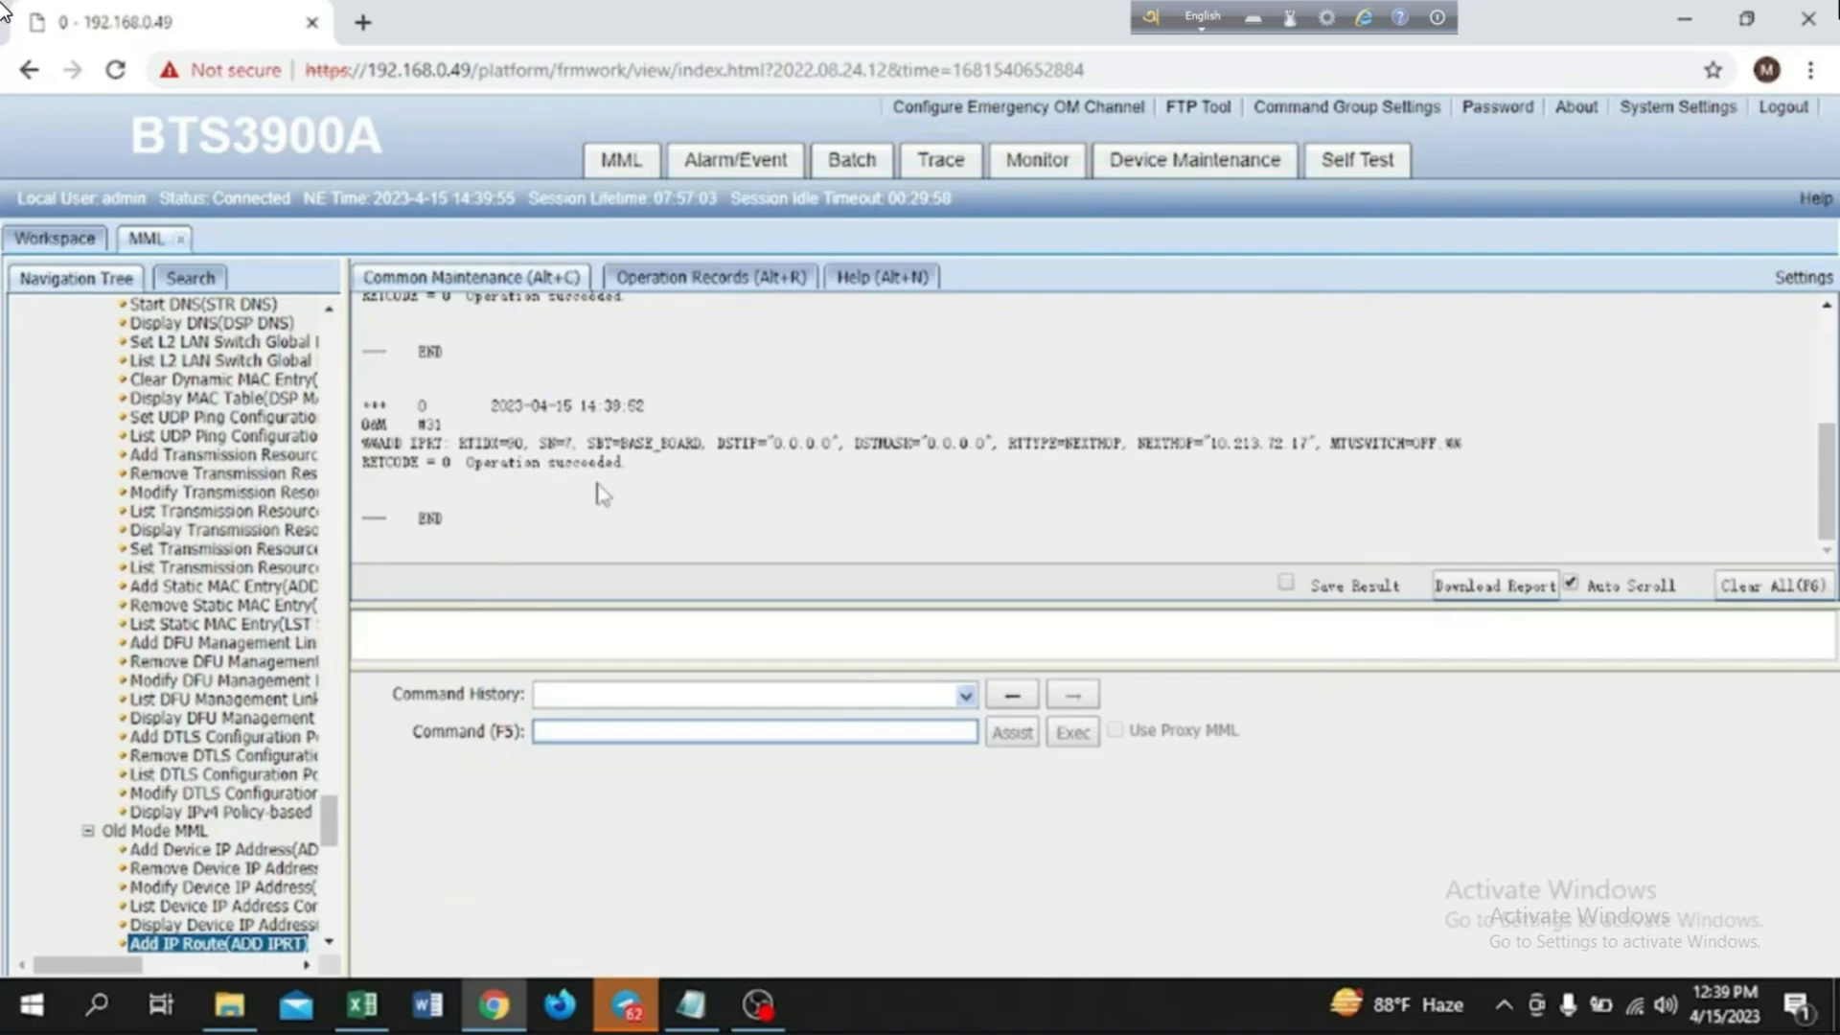
Step: Execute the script's ADD VLANMAP command, confirming despite the warning
key("alt+Tab")
left_click_drag(4, 169, 1150, 169)
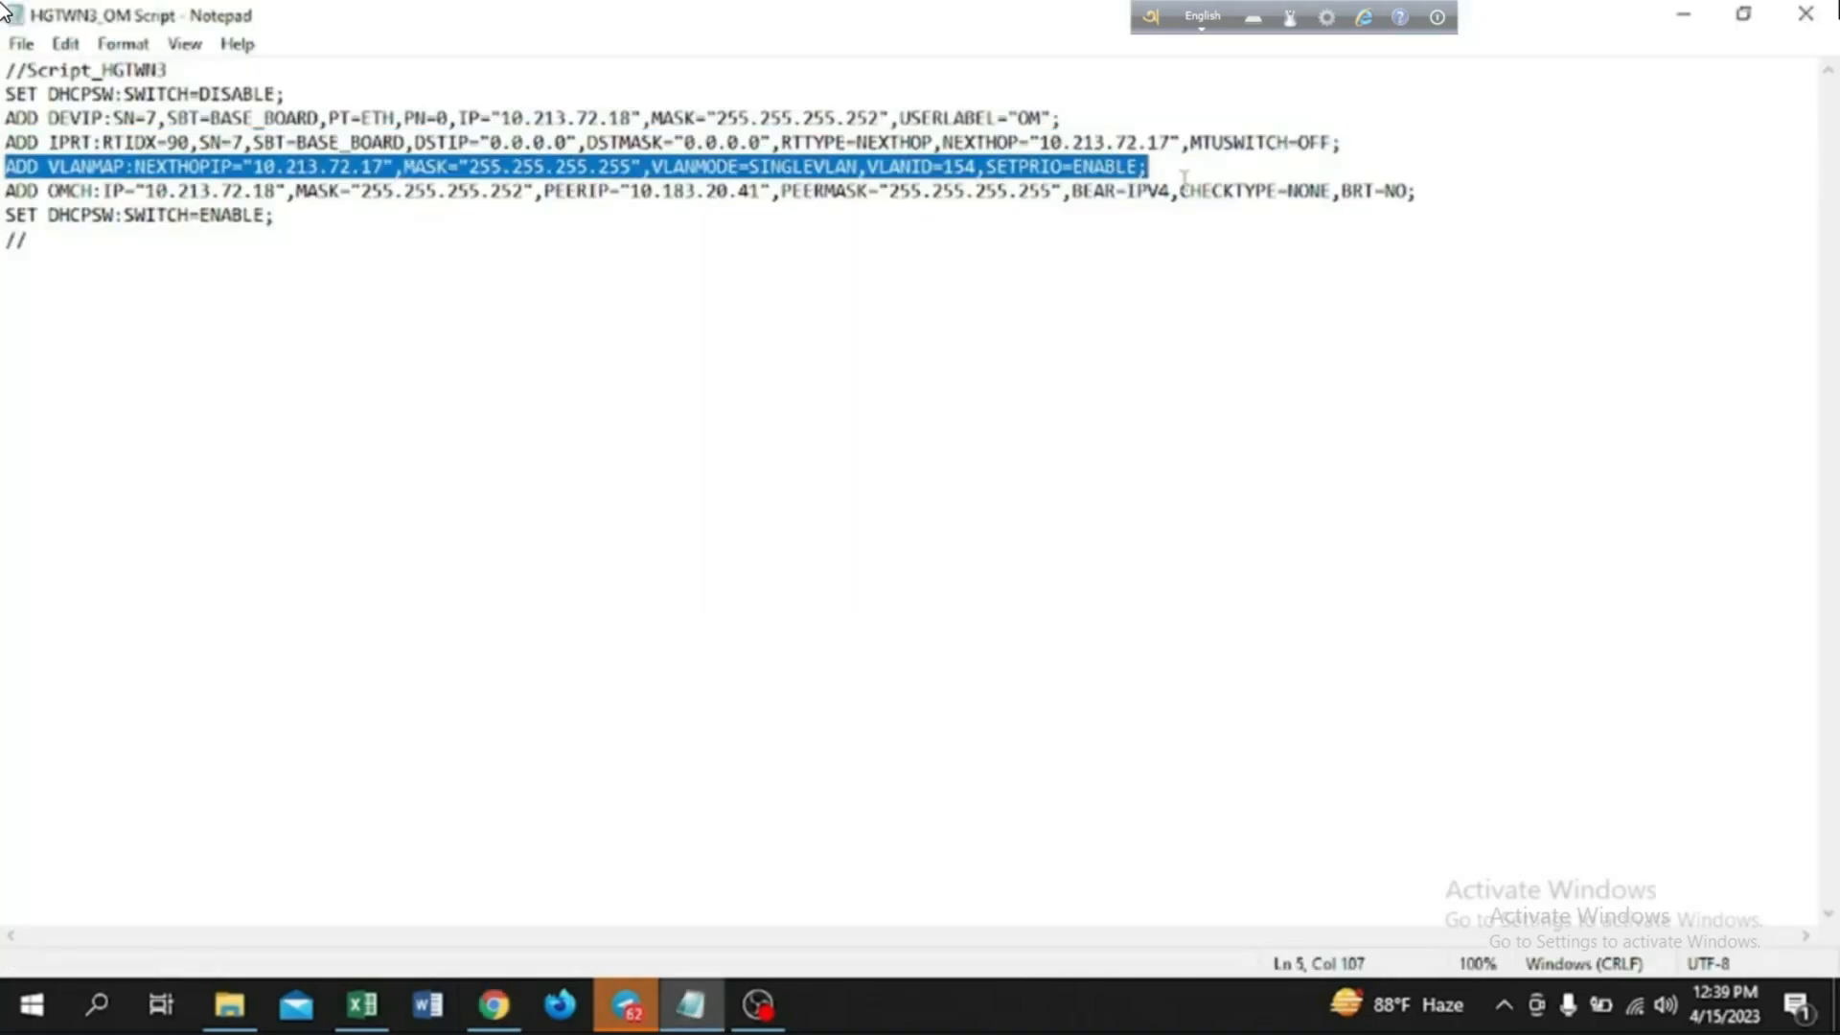
key("ctrl+c")
key("alt+Tab")
left_click(508, 636)
key("ctrl+v")
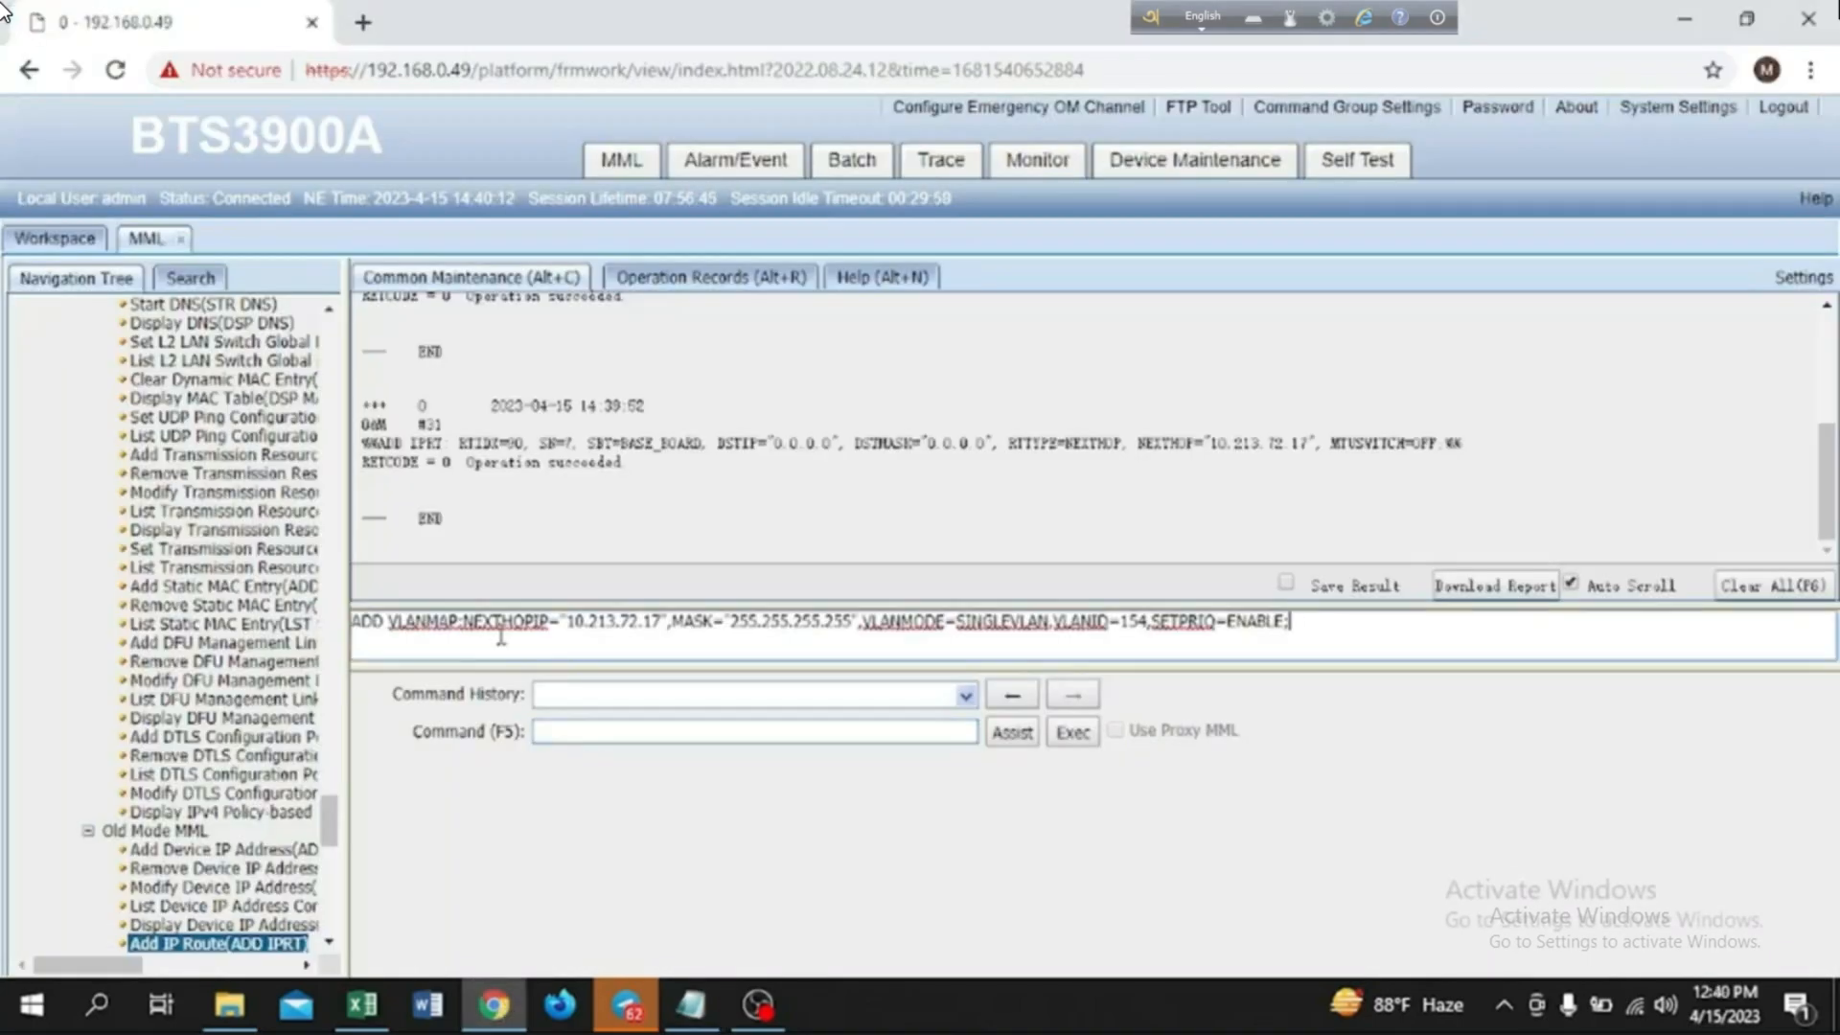
key("Return")
left_click(1072, 732)
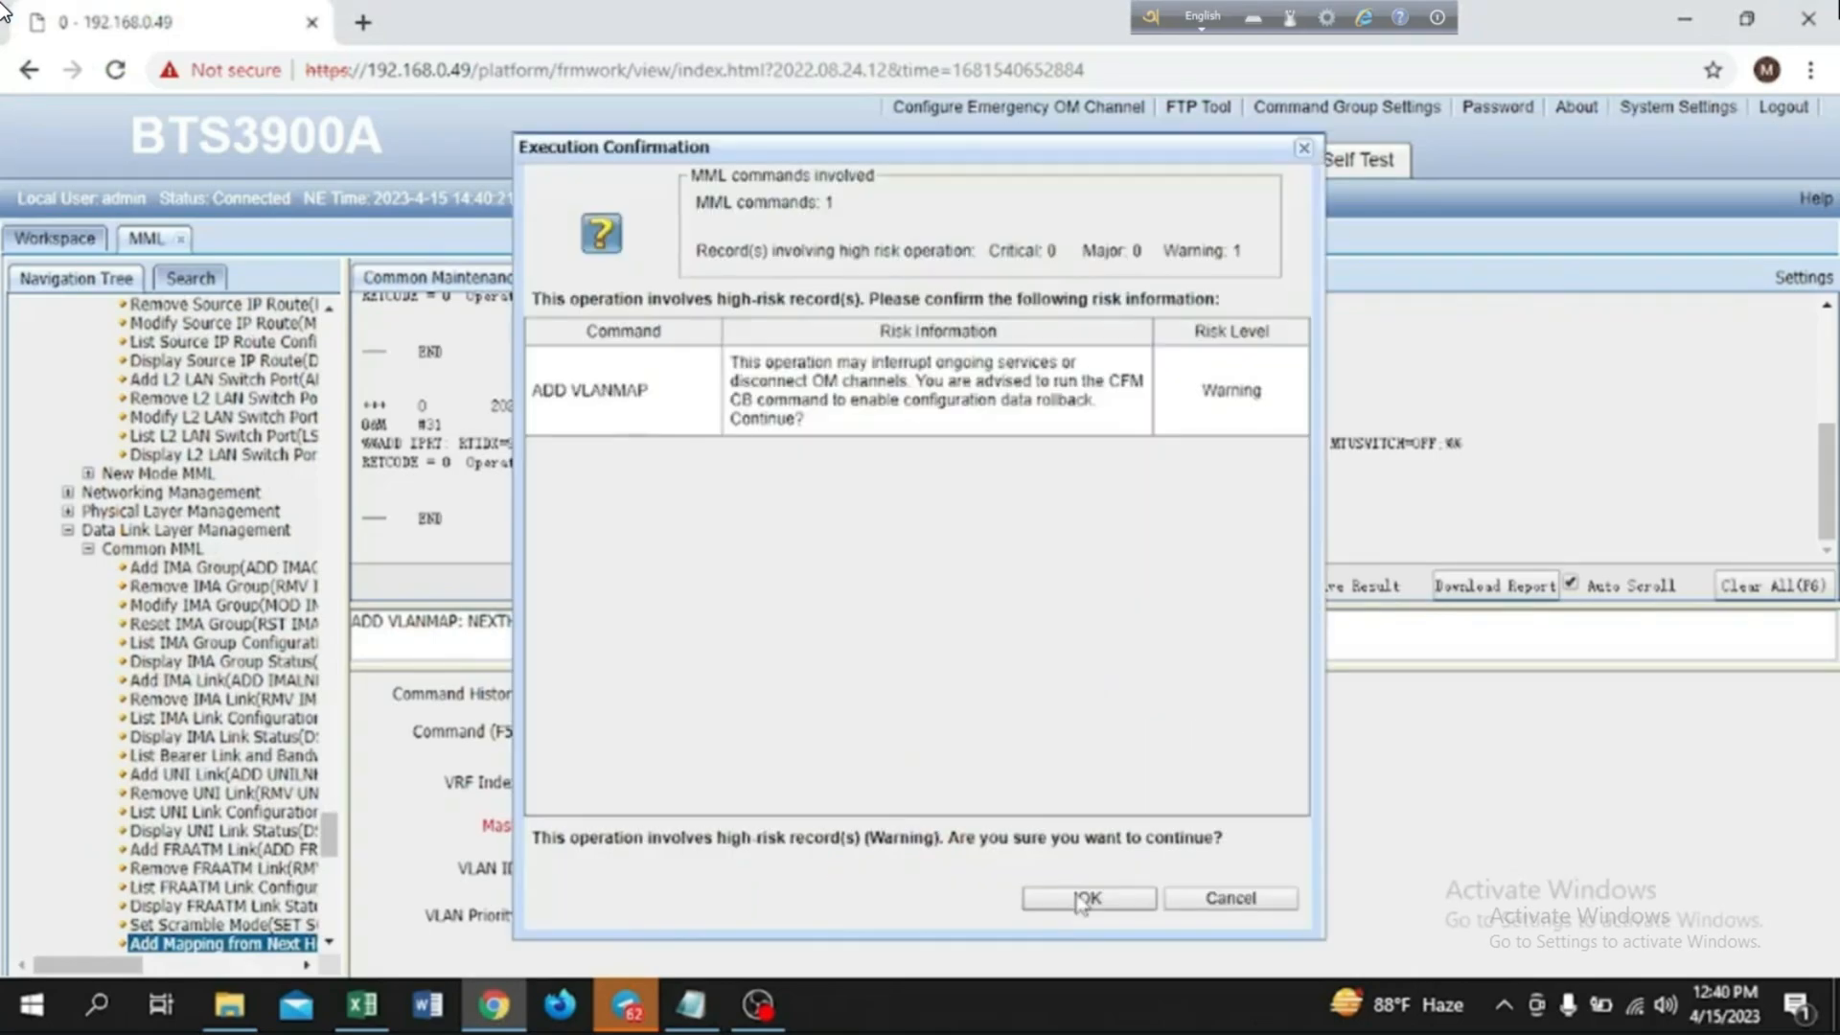
left_click(1083, 899)
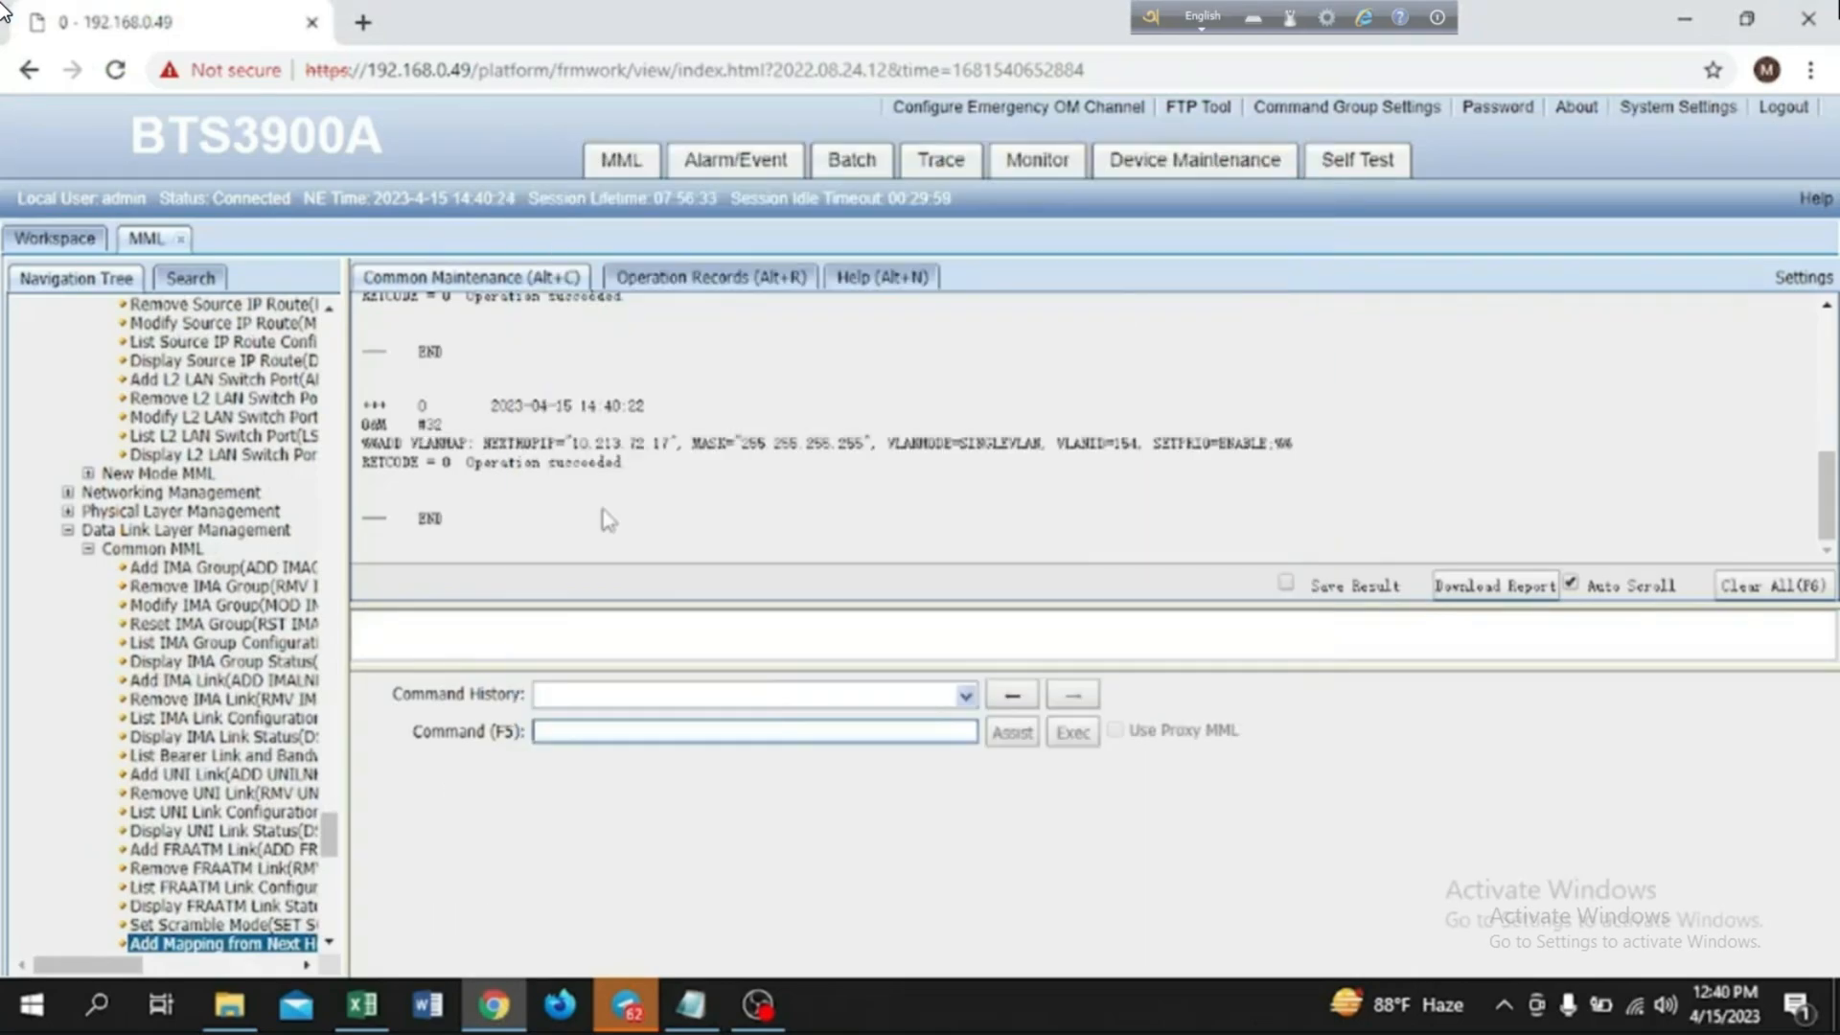
Step: Paste the script's ADD OMCH line into the MML console and run it
left_click(691, 1004)
left_click_drag(6, 191, 1426, 198)
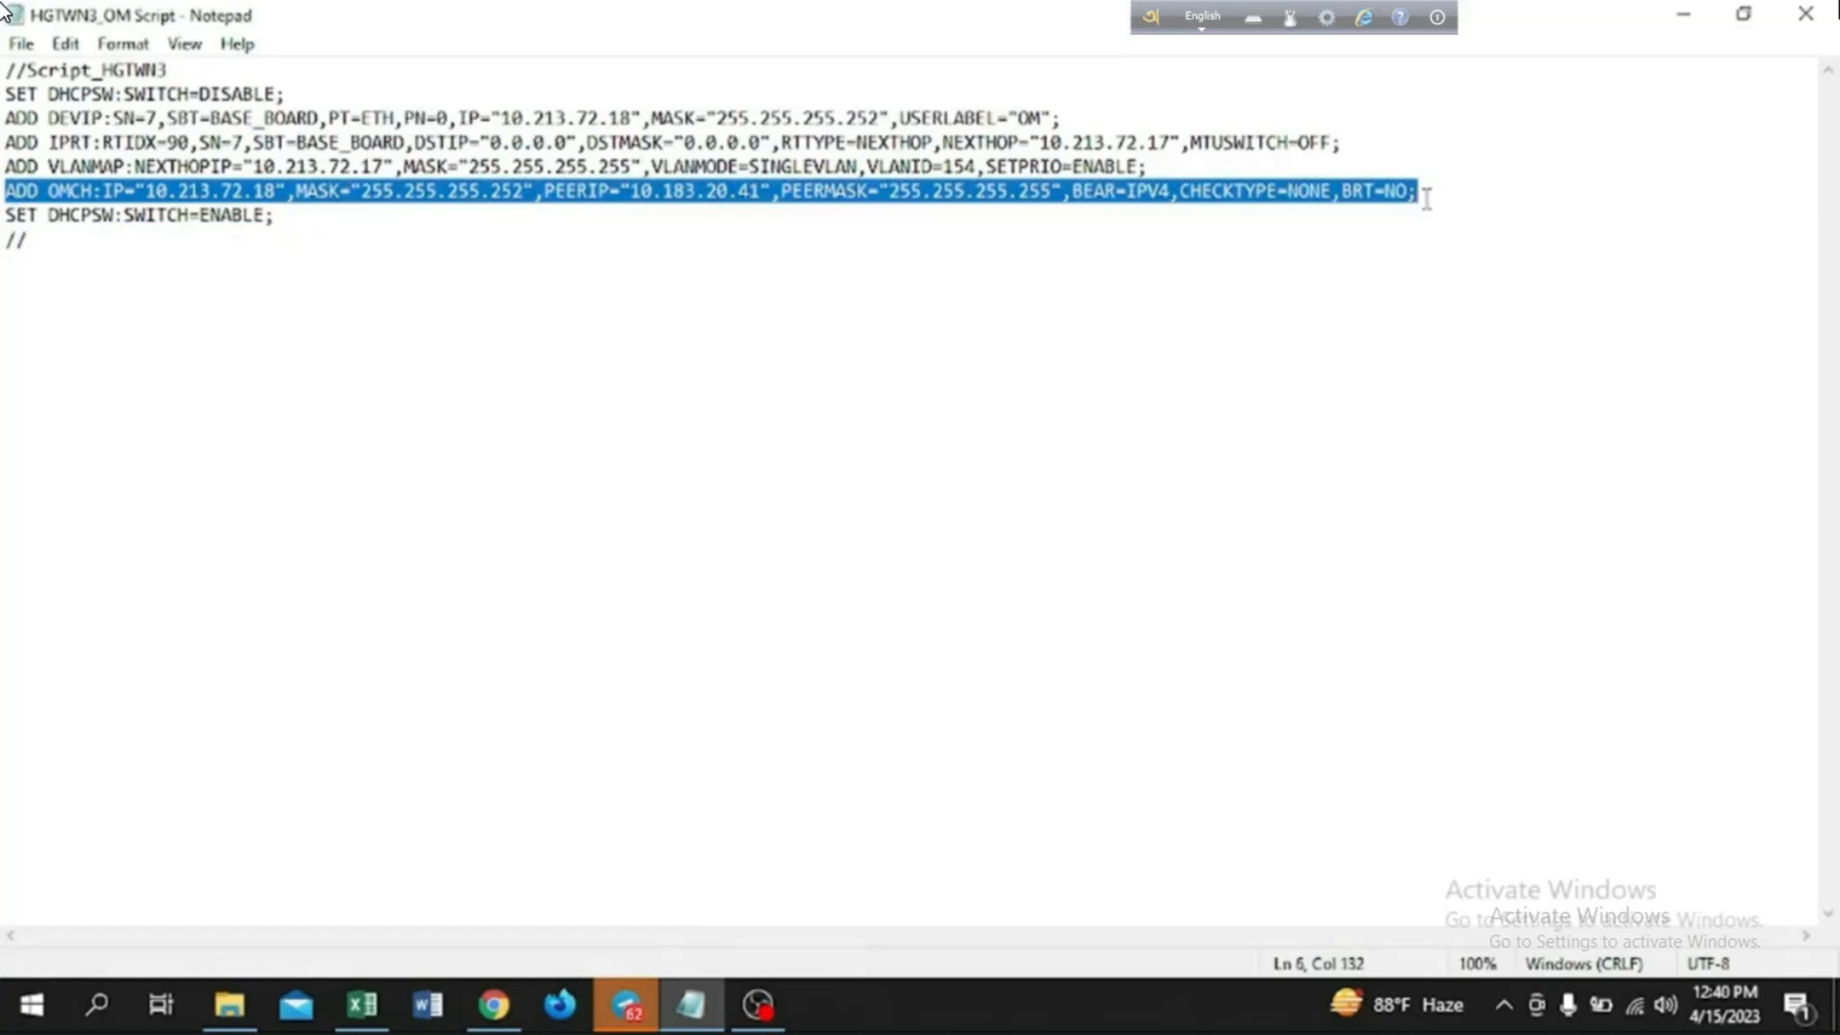
left_click(516, 1013)
key("ctrl+v")
left_click(1073, 734)
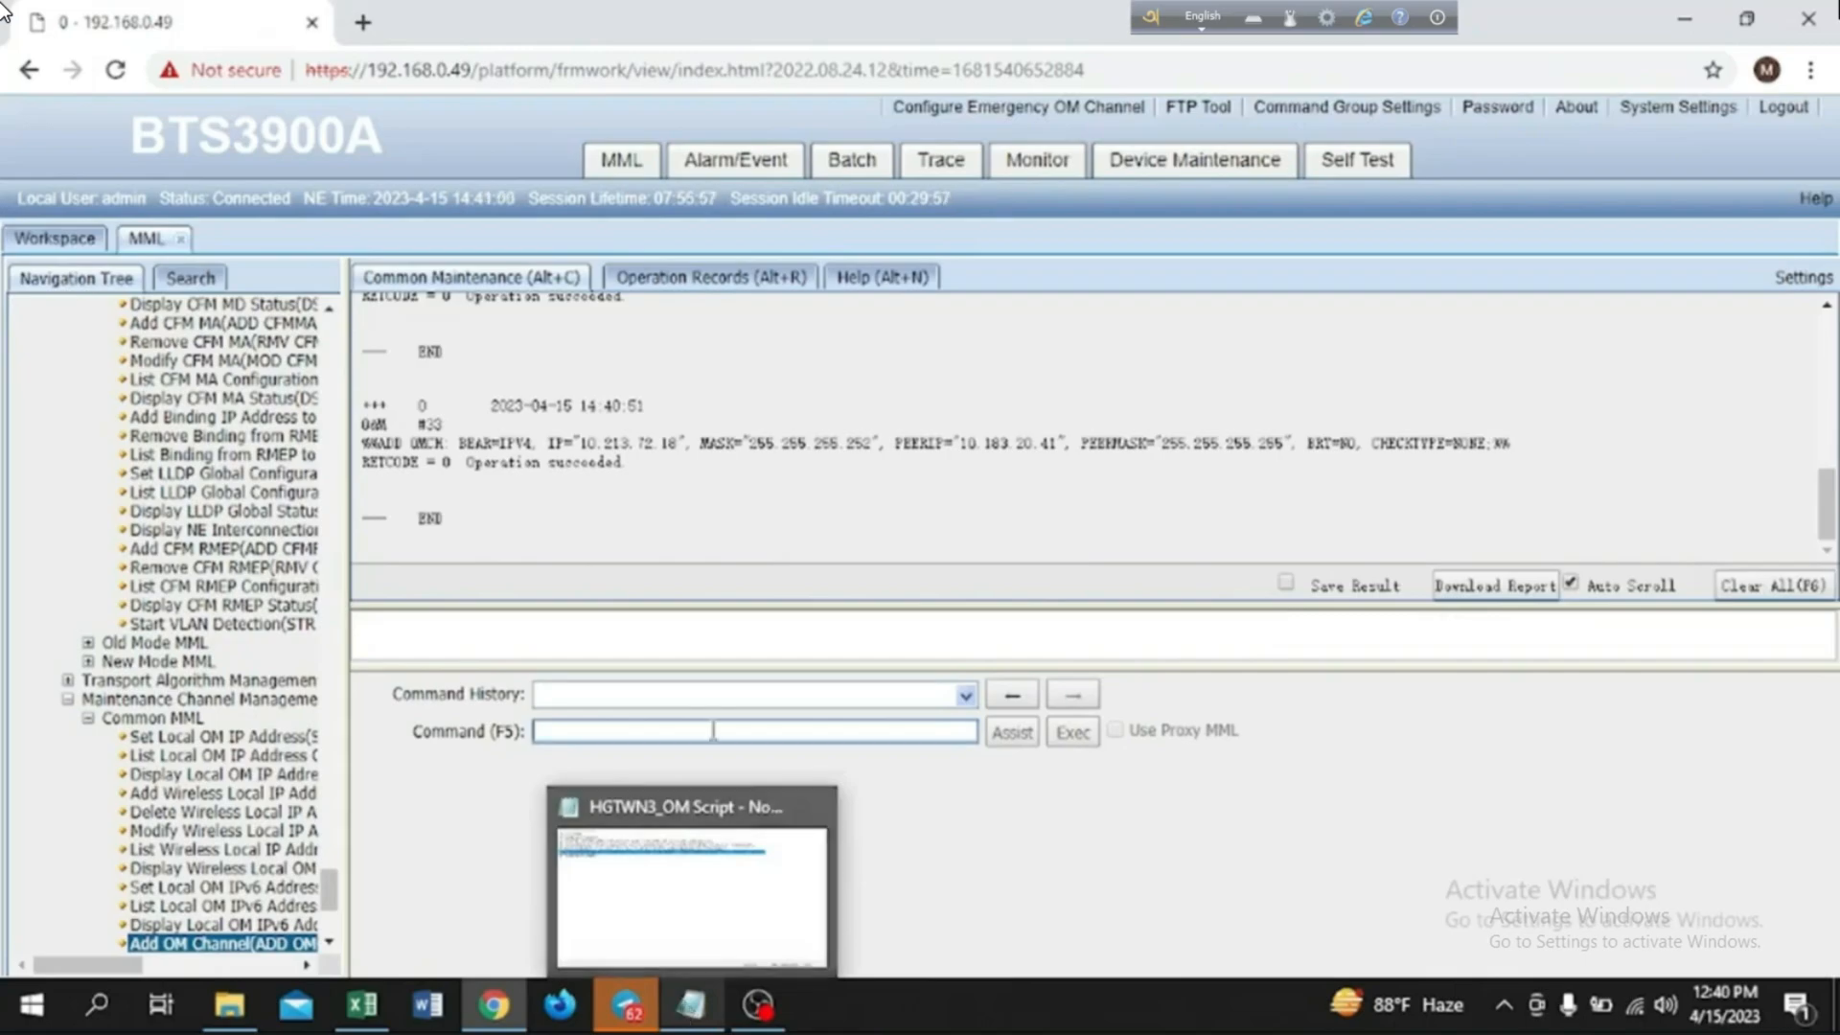
Step: Execute the final SET DHCPSW: SWITCH=ENABLE line and confirm the major-risk warning
left_click(688, 1011)
left_click_drag(6, 214, 274, 218)
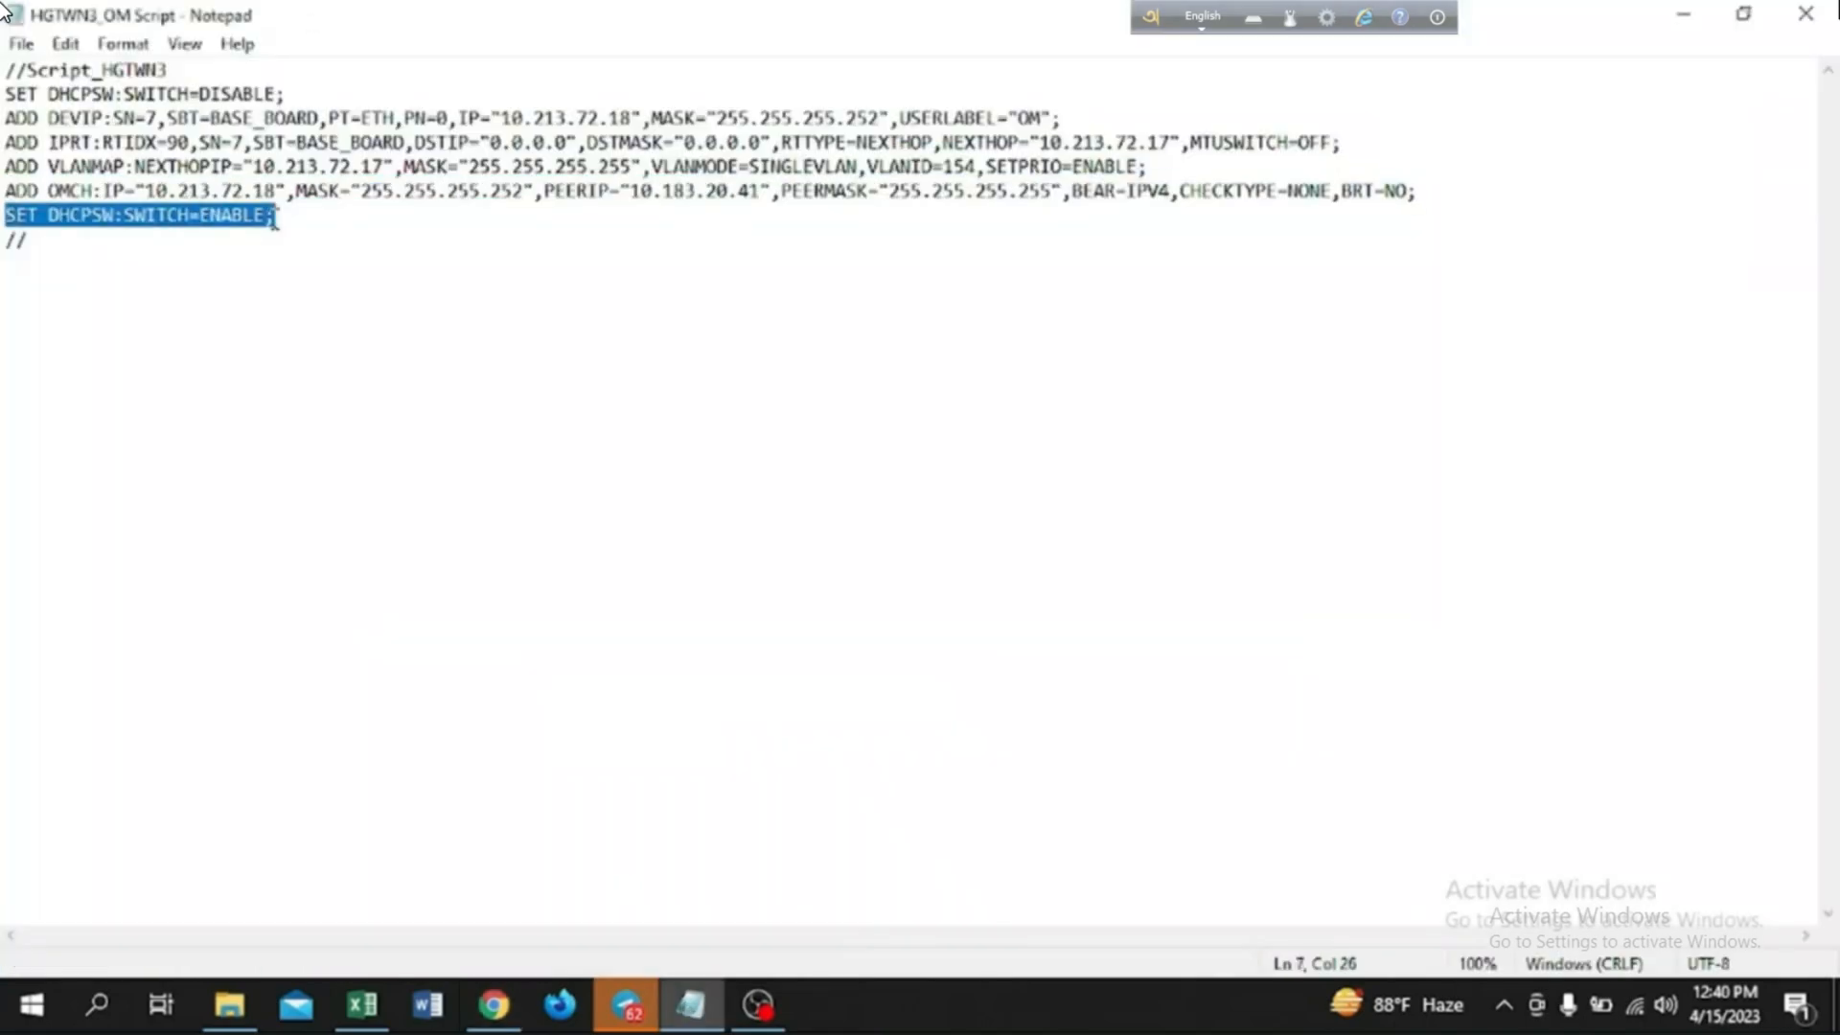
left_click(494, 1004)
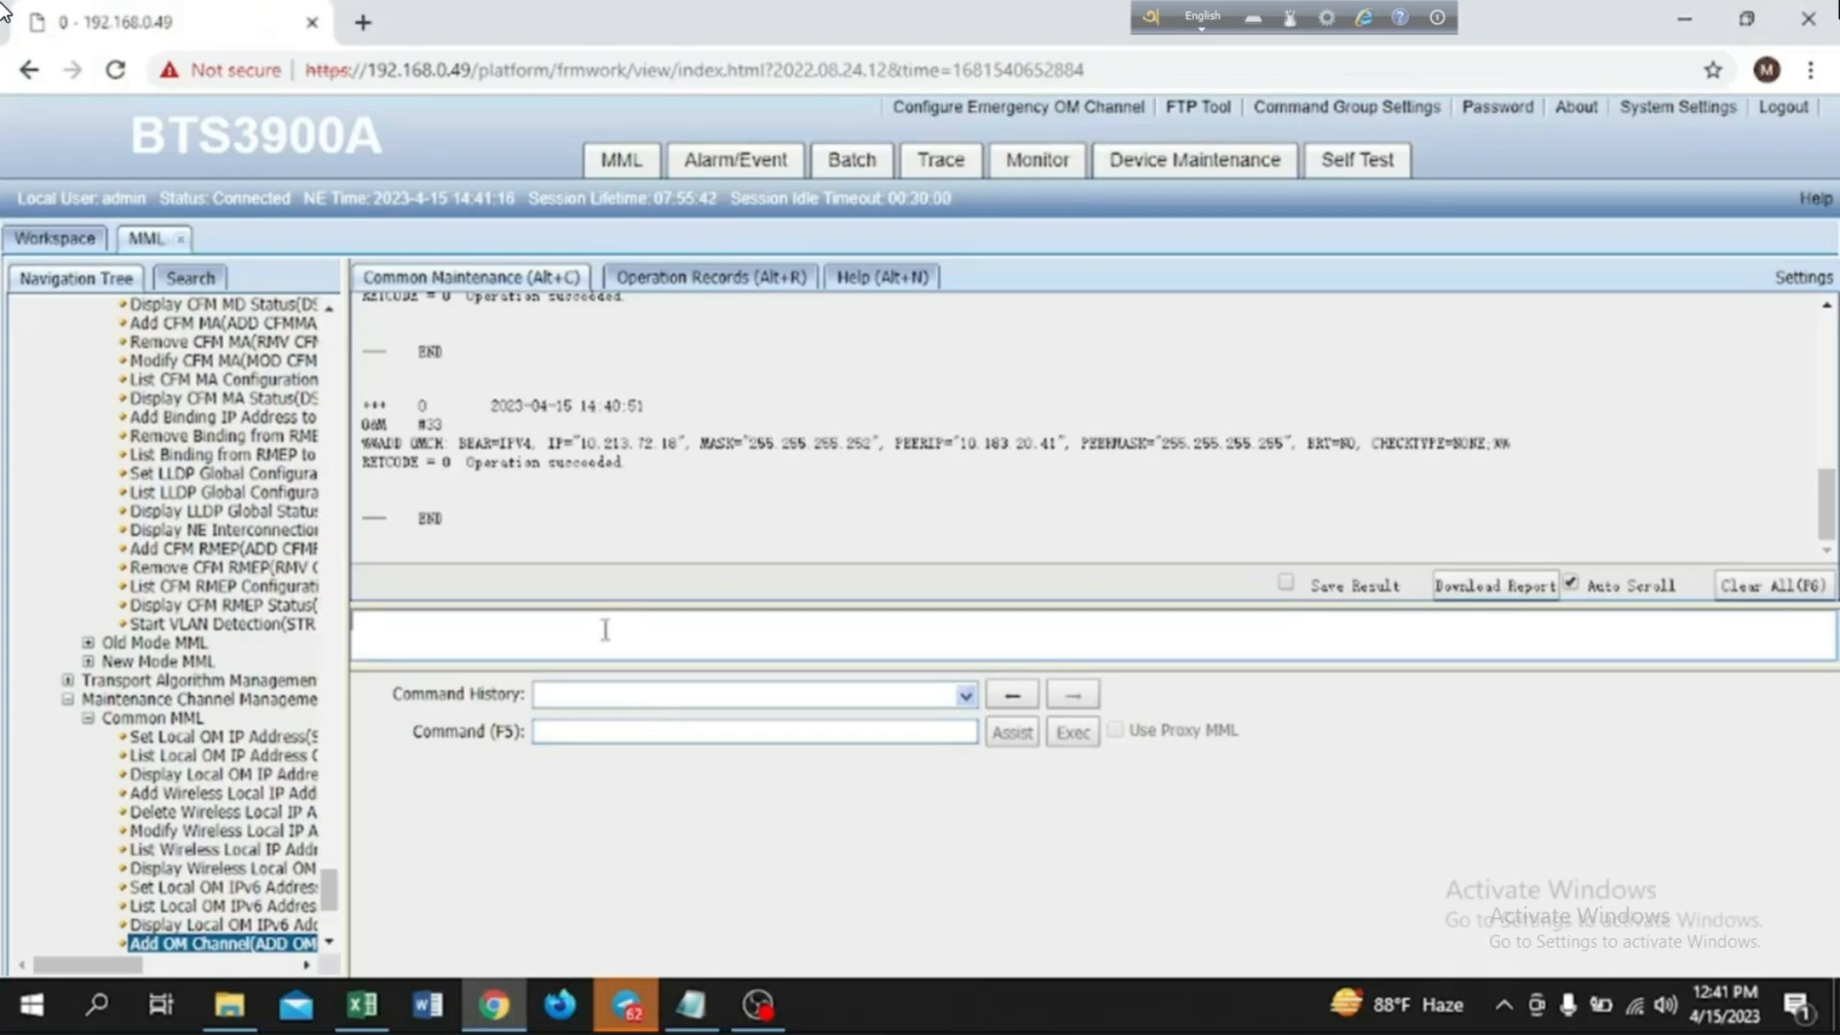
key("ctrl+v")
left_click(1073, 732)
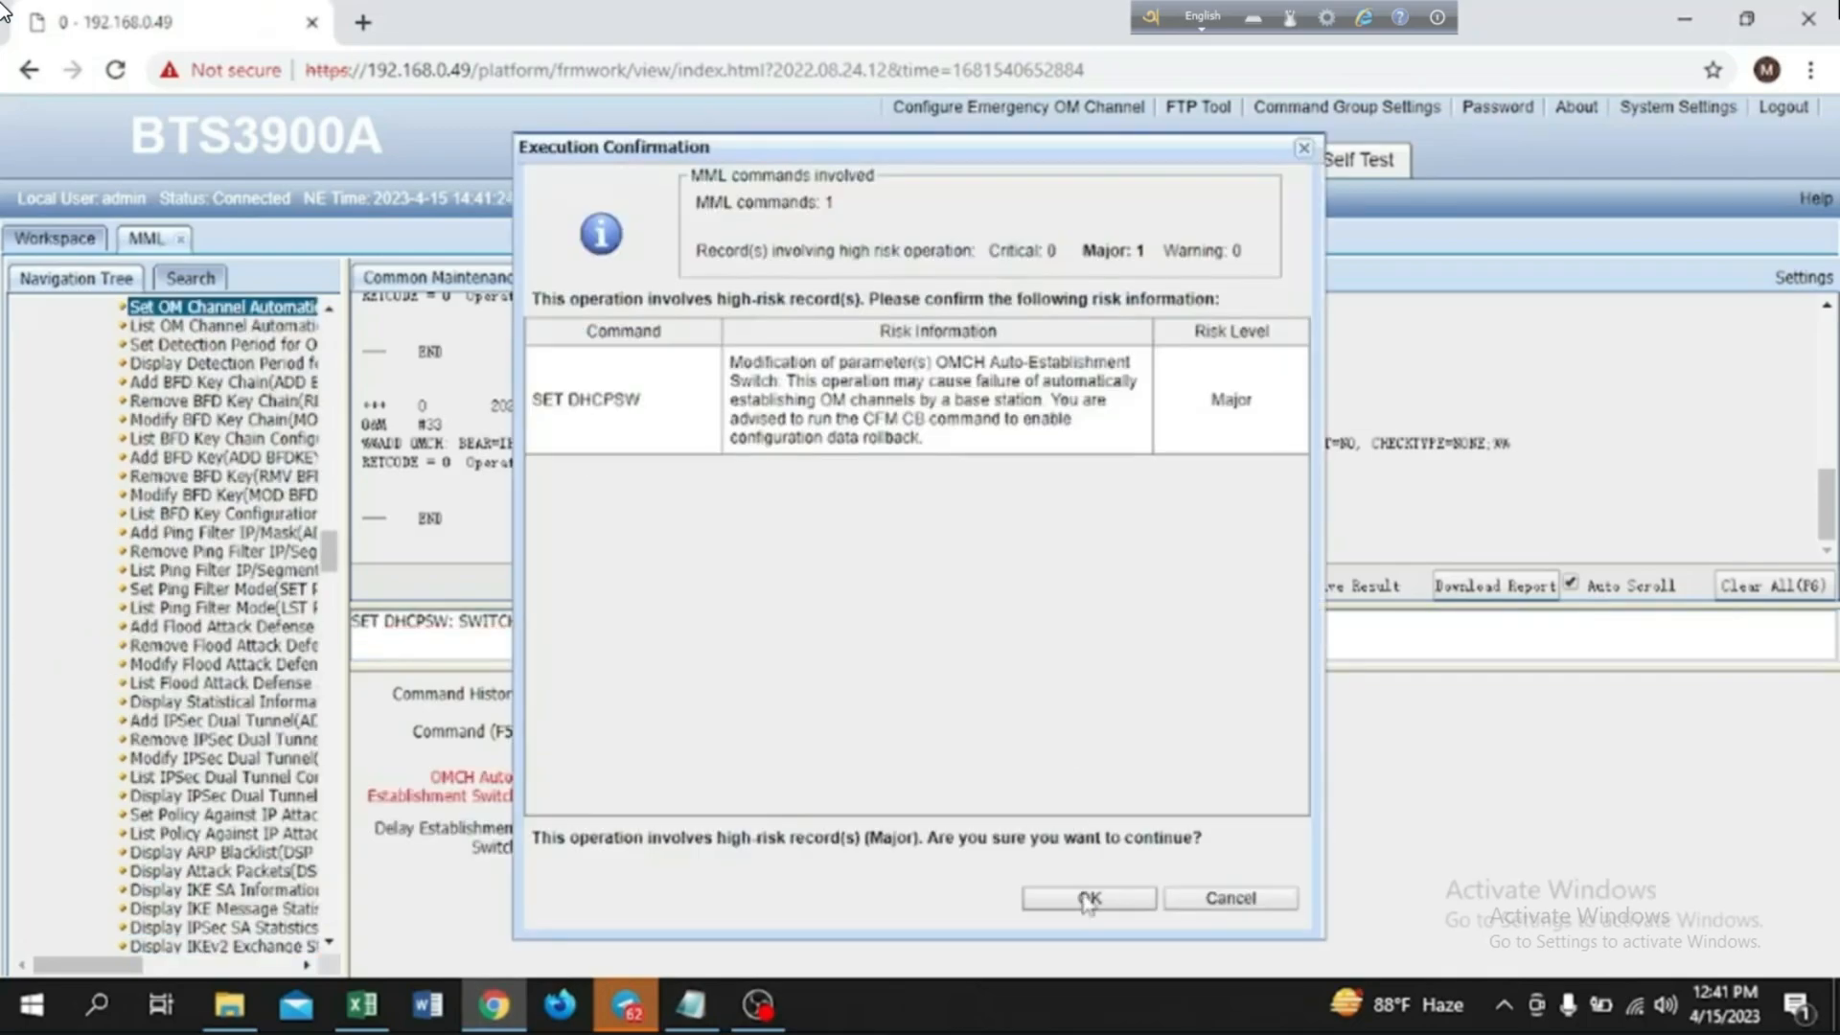
left_click(1089, 898)
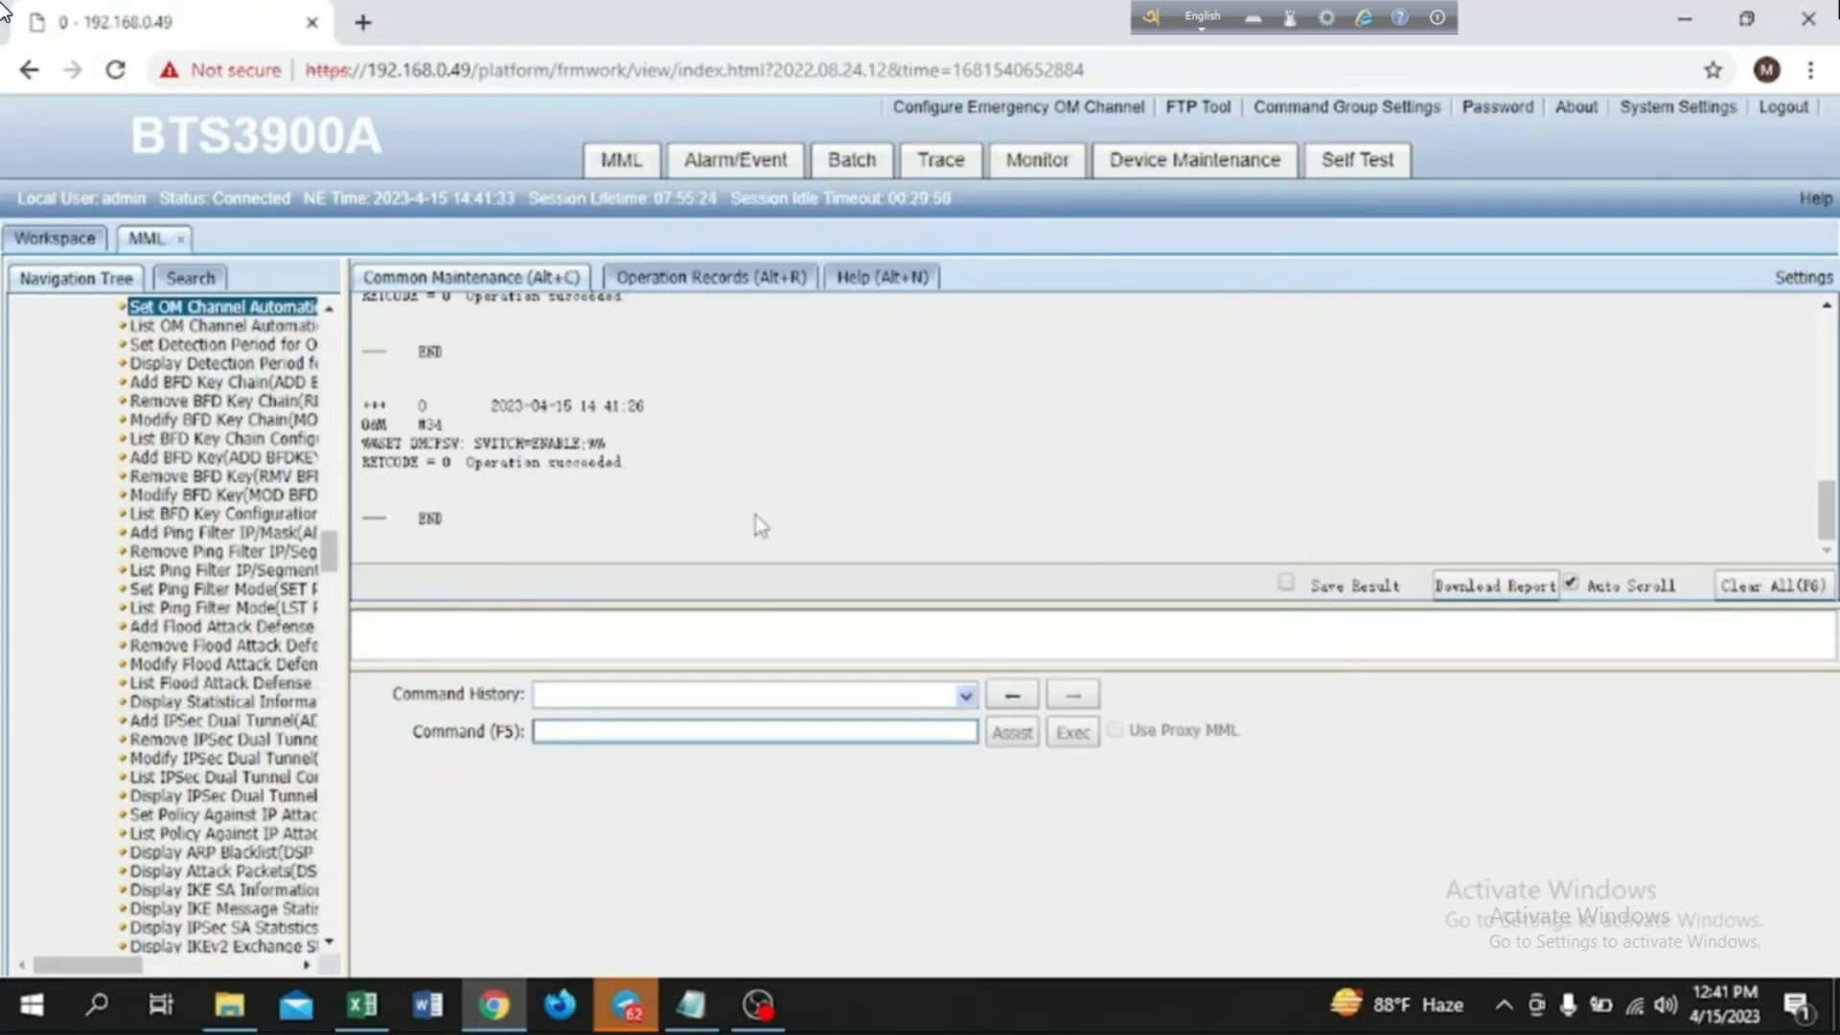
left_click(690, 1004)
key("alt+Tab")
Step: Run LST OMCH and read local IP 10.213.72.18 and peer IP 10.183.20.41 in the output
type("LS")
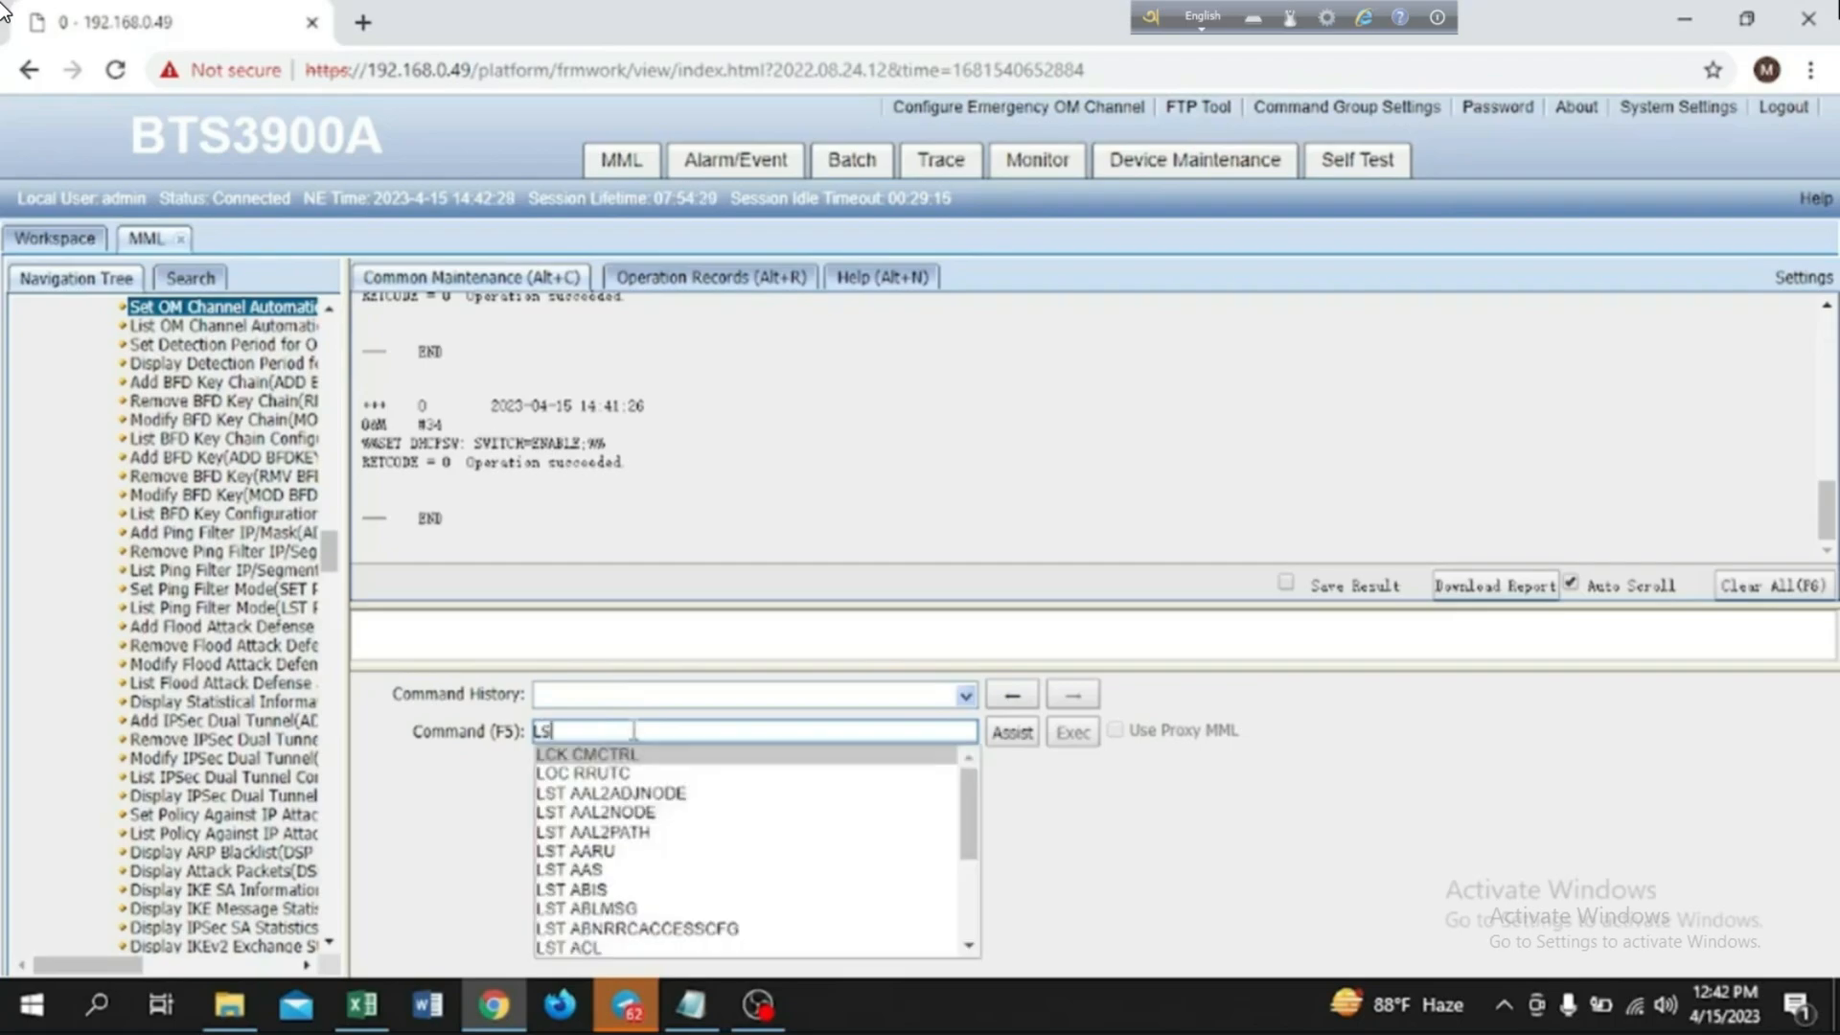
type("T")
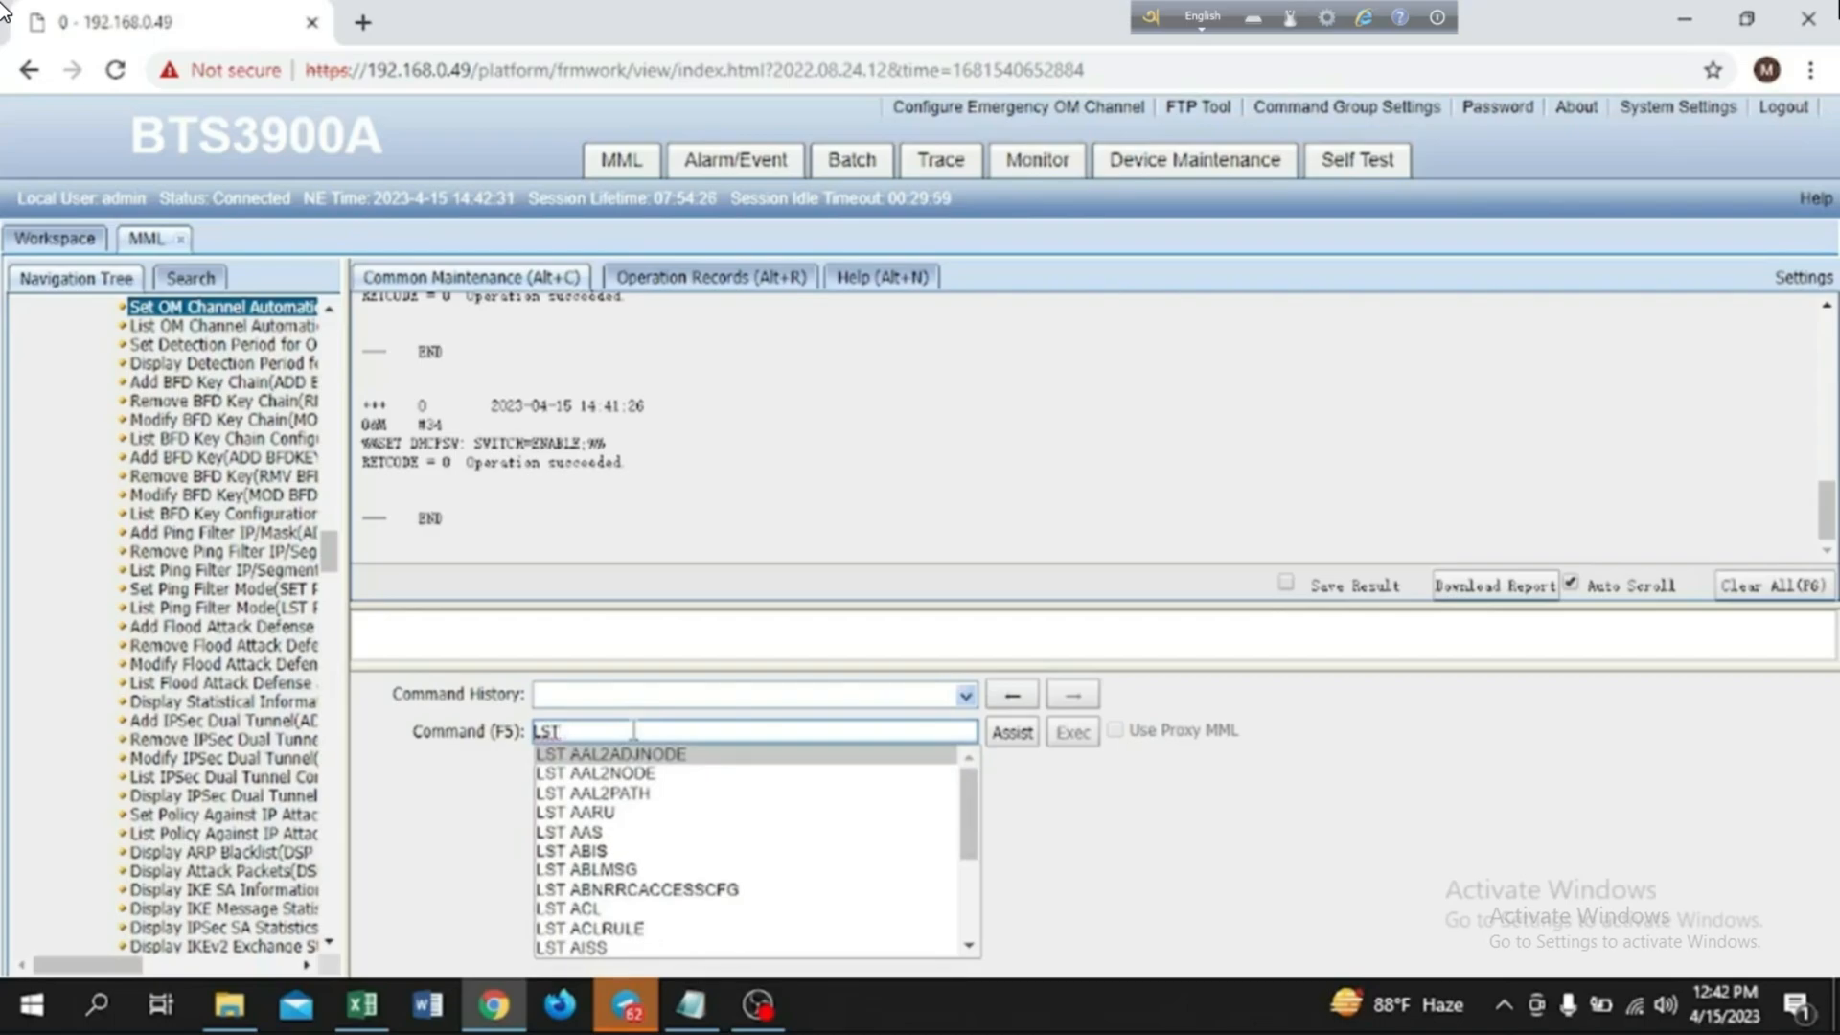
type(" C")
type("M")
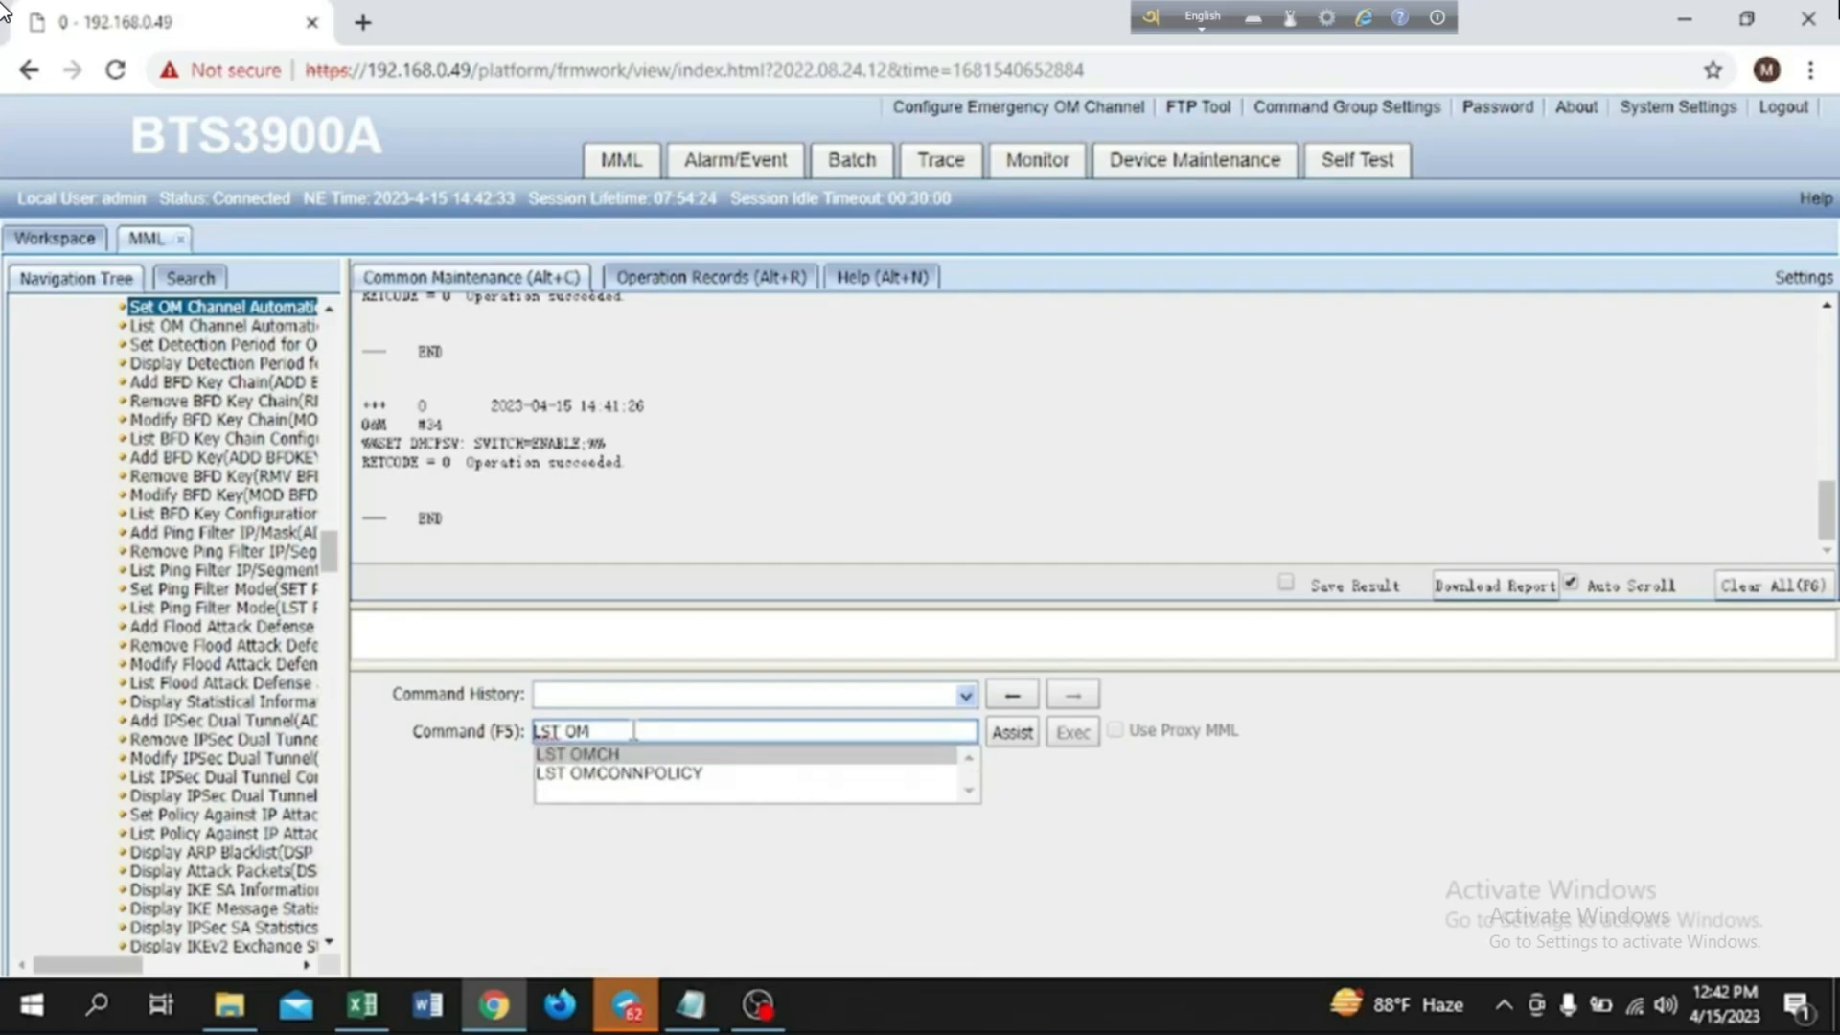
left_click(591, 756)
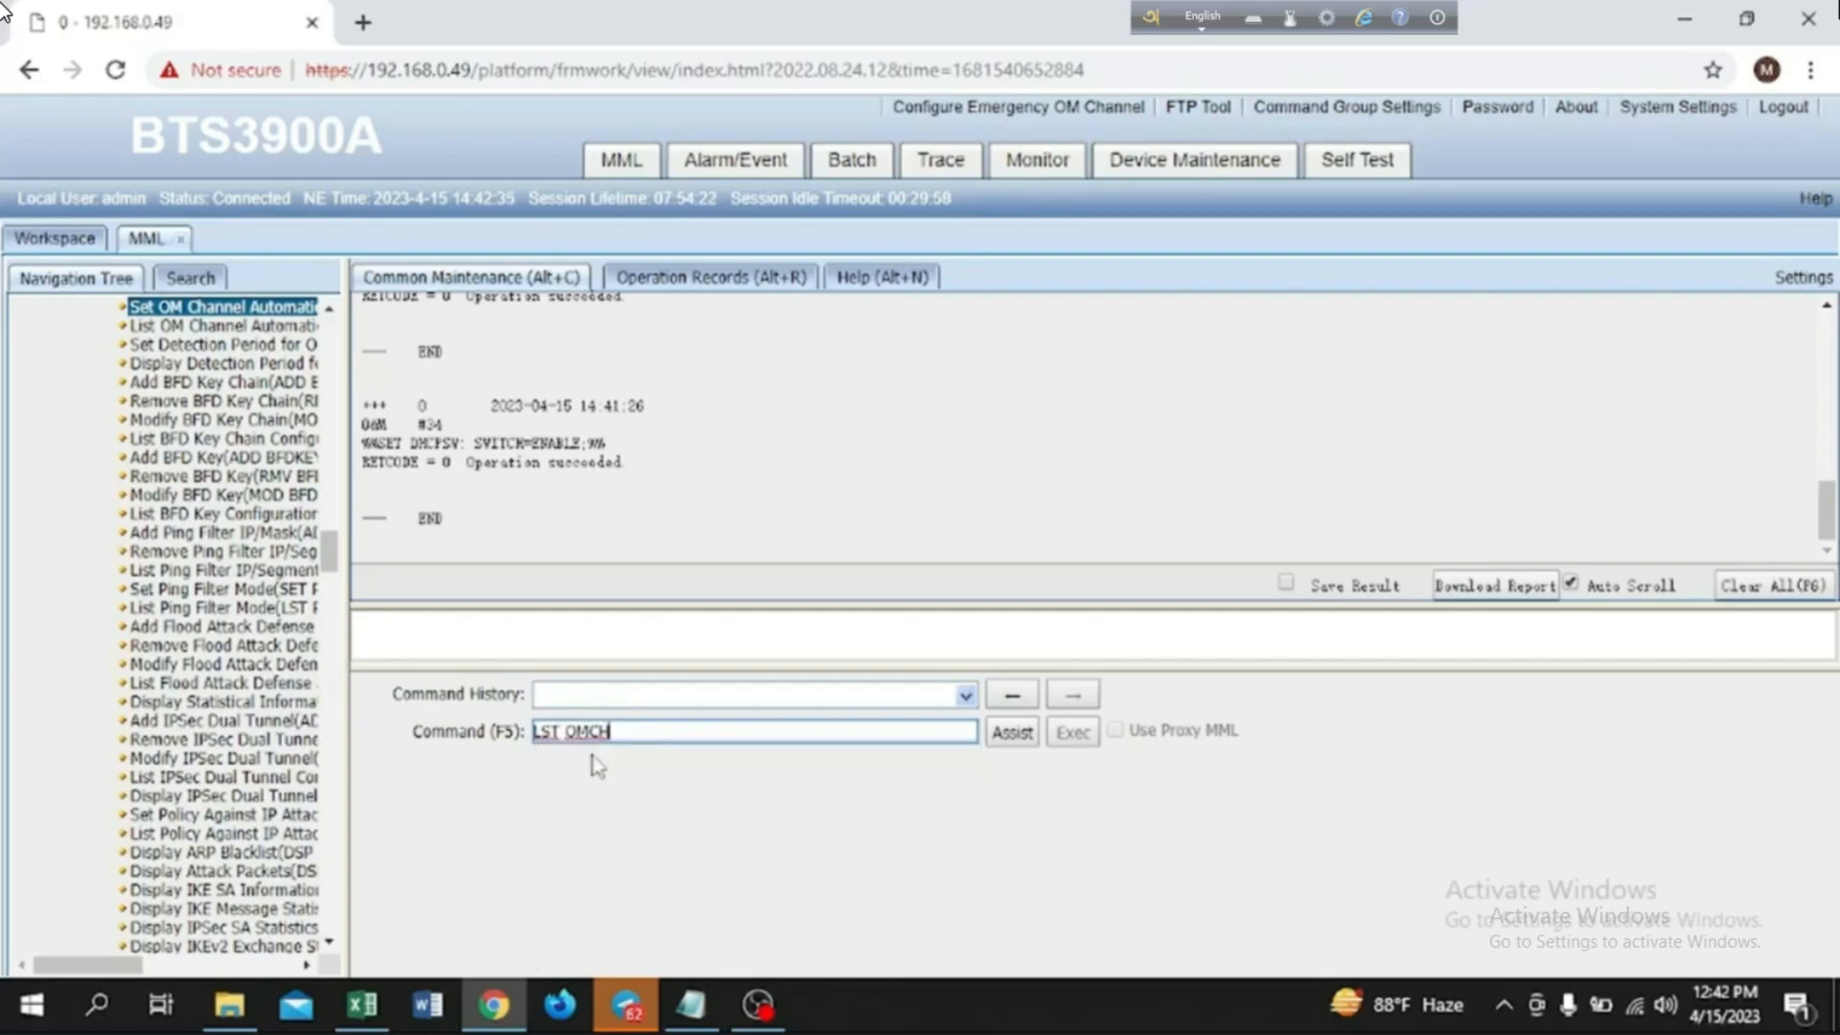
left_click(1018, 735)
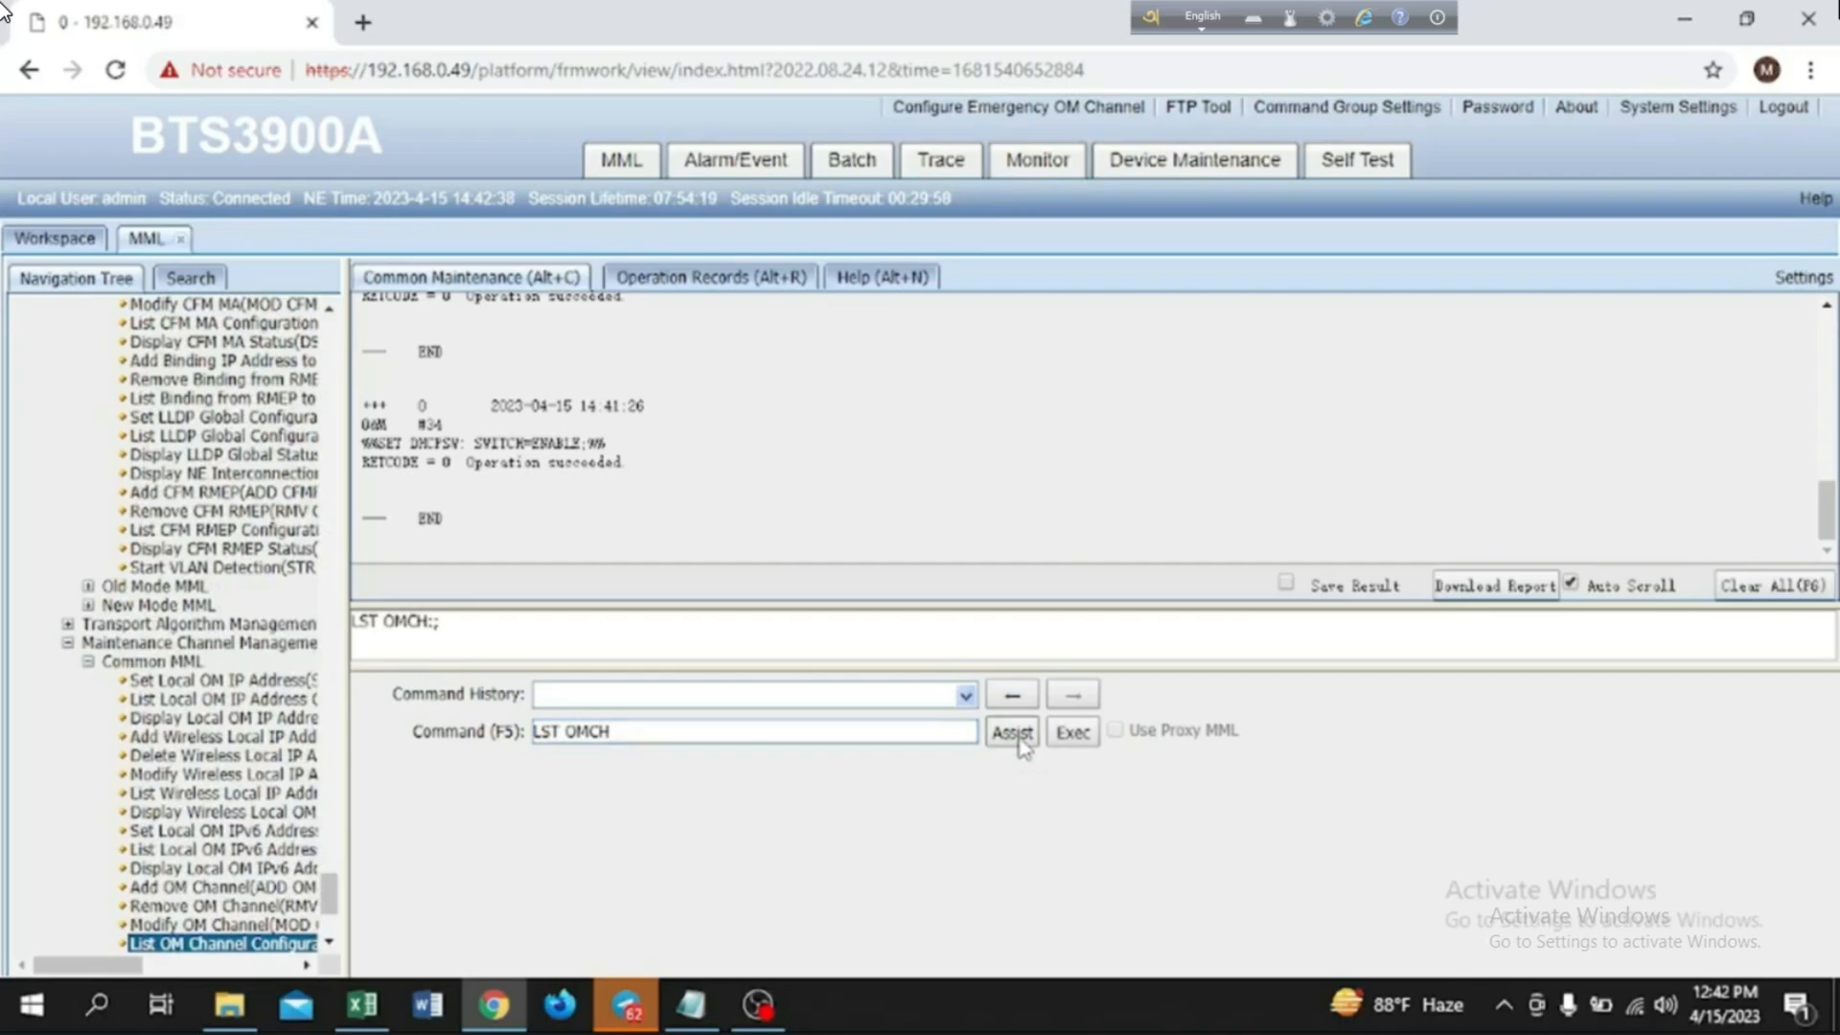
left_click(1072, 734)
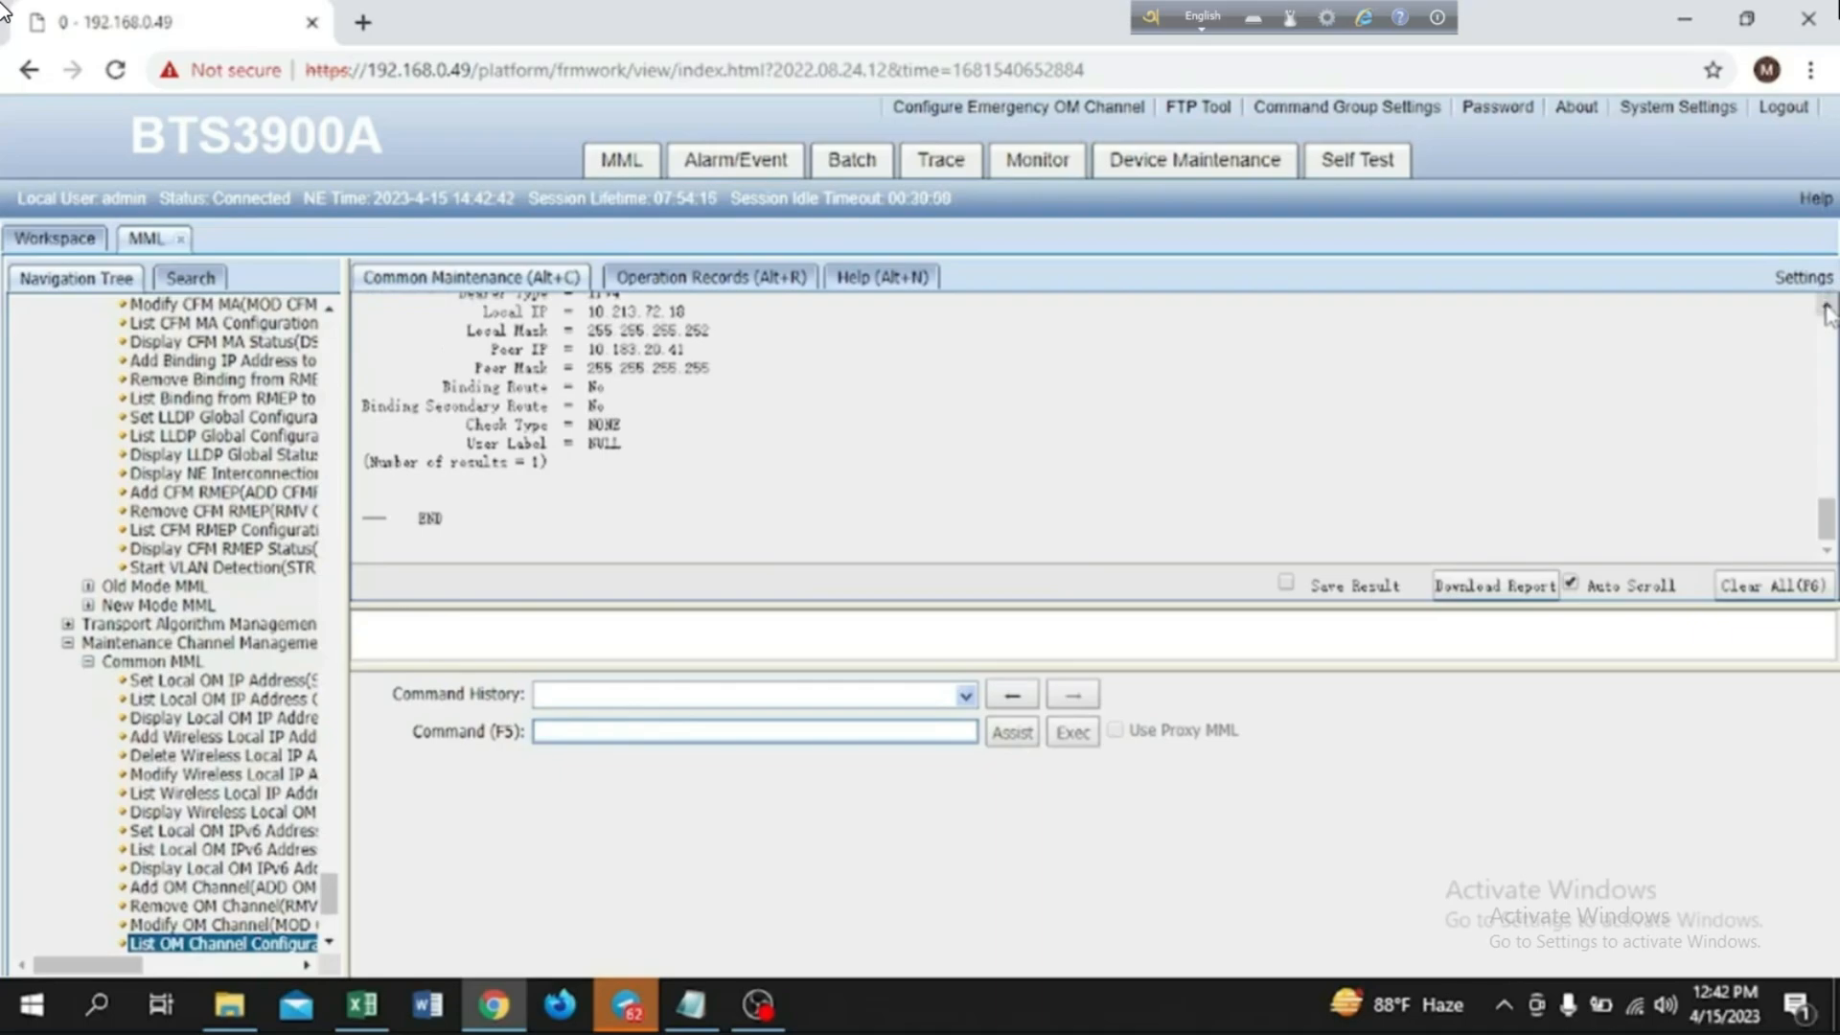
scroll(1827, 311, "up", 1)
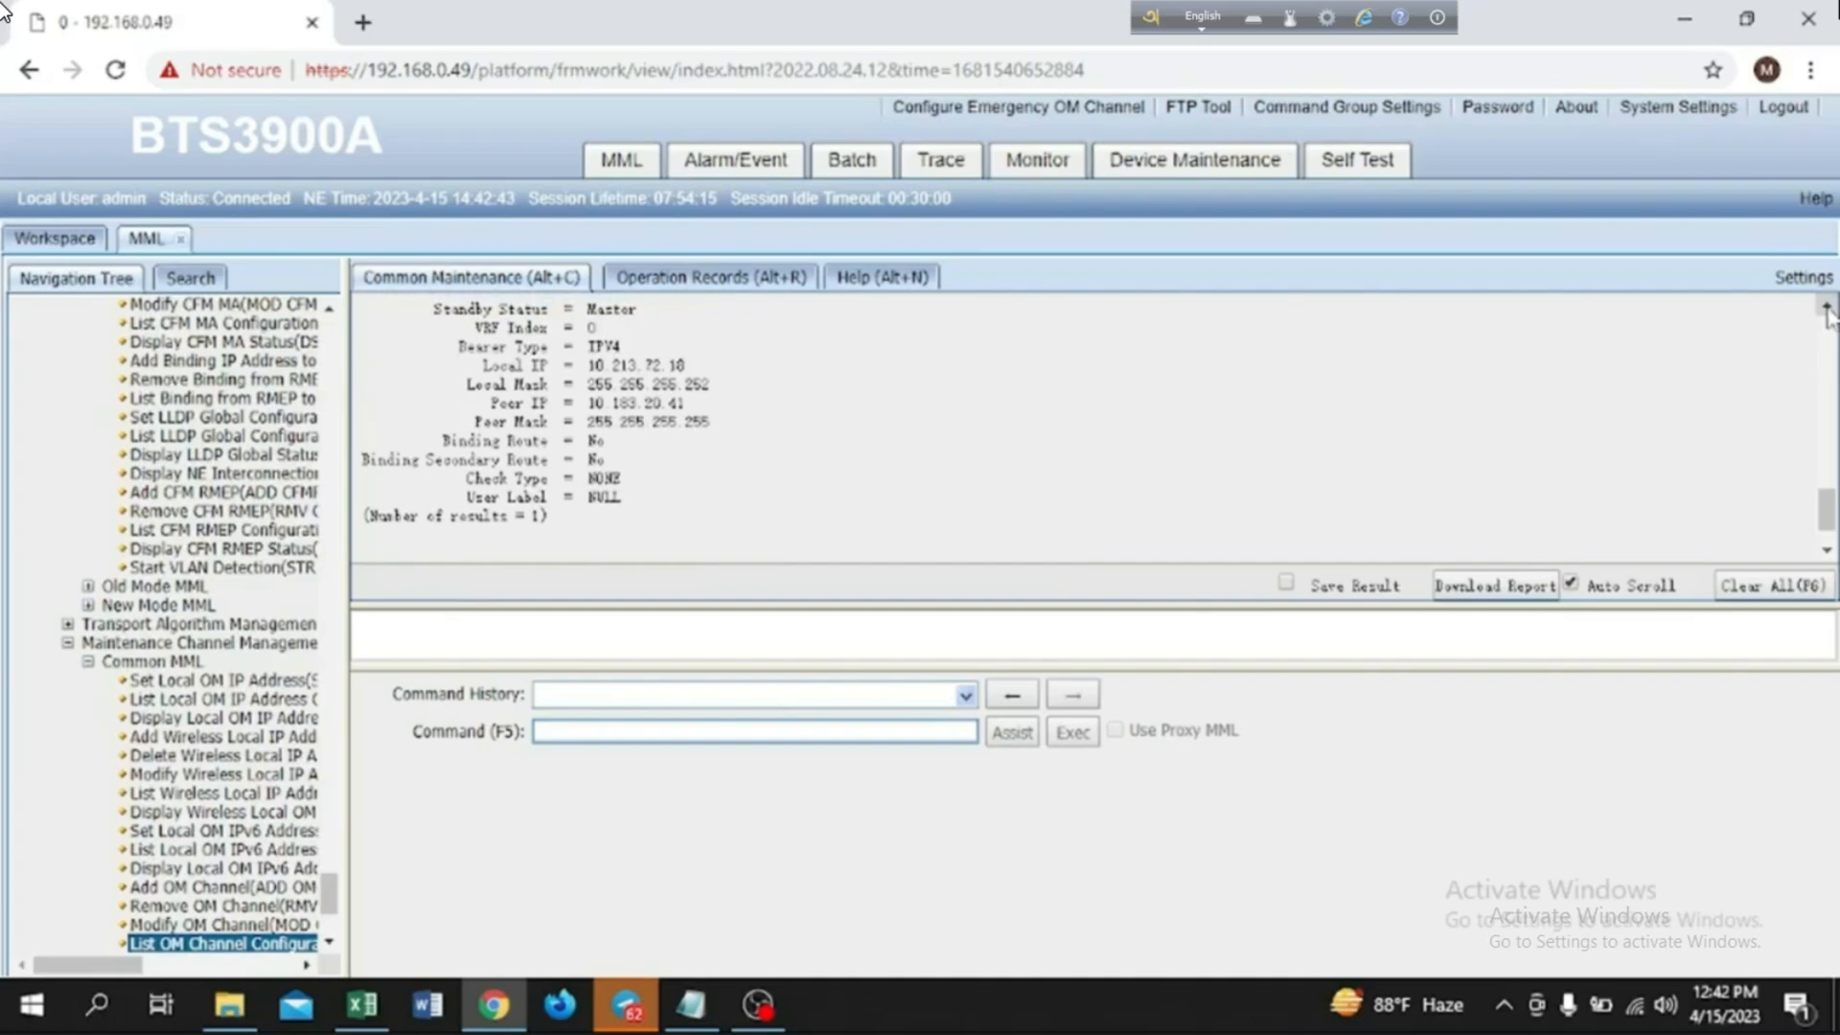
scroll(1827, 311, "up", 1)
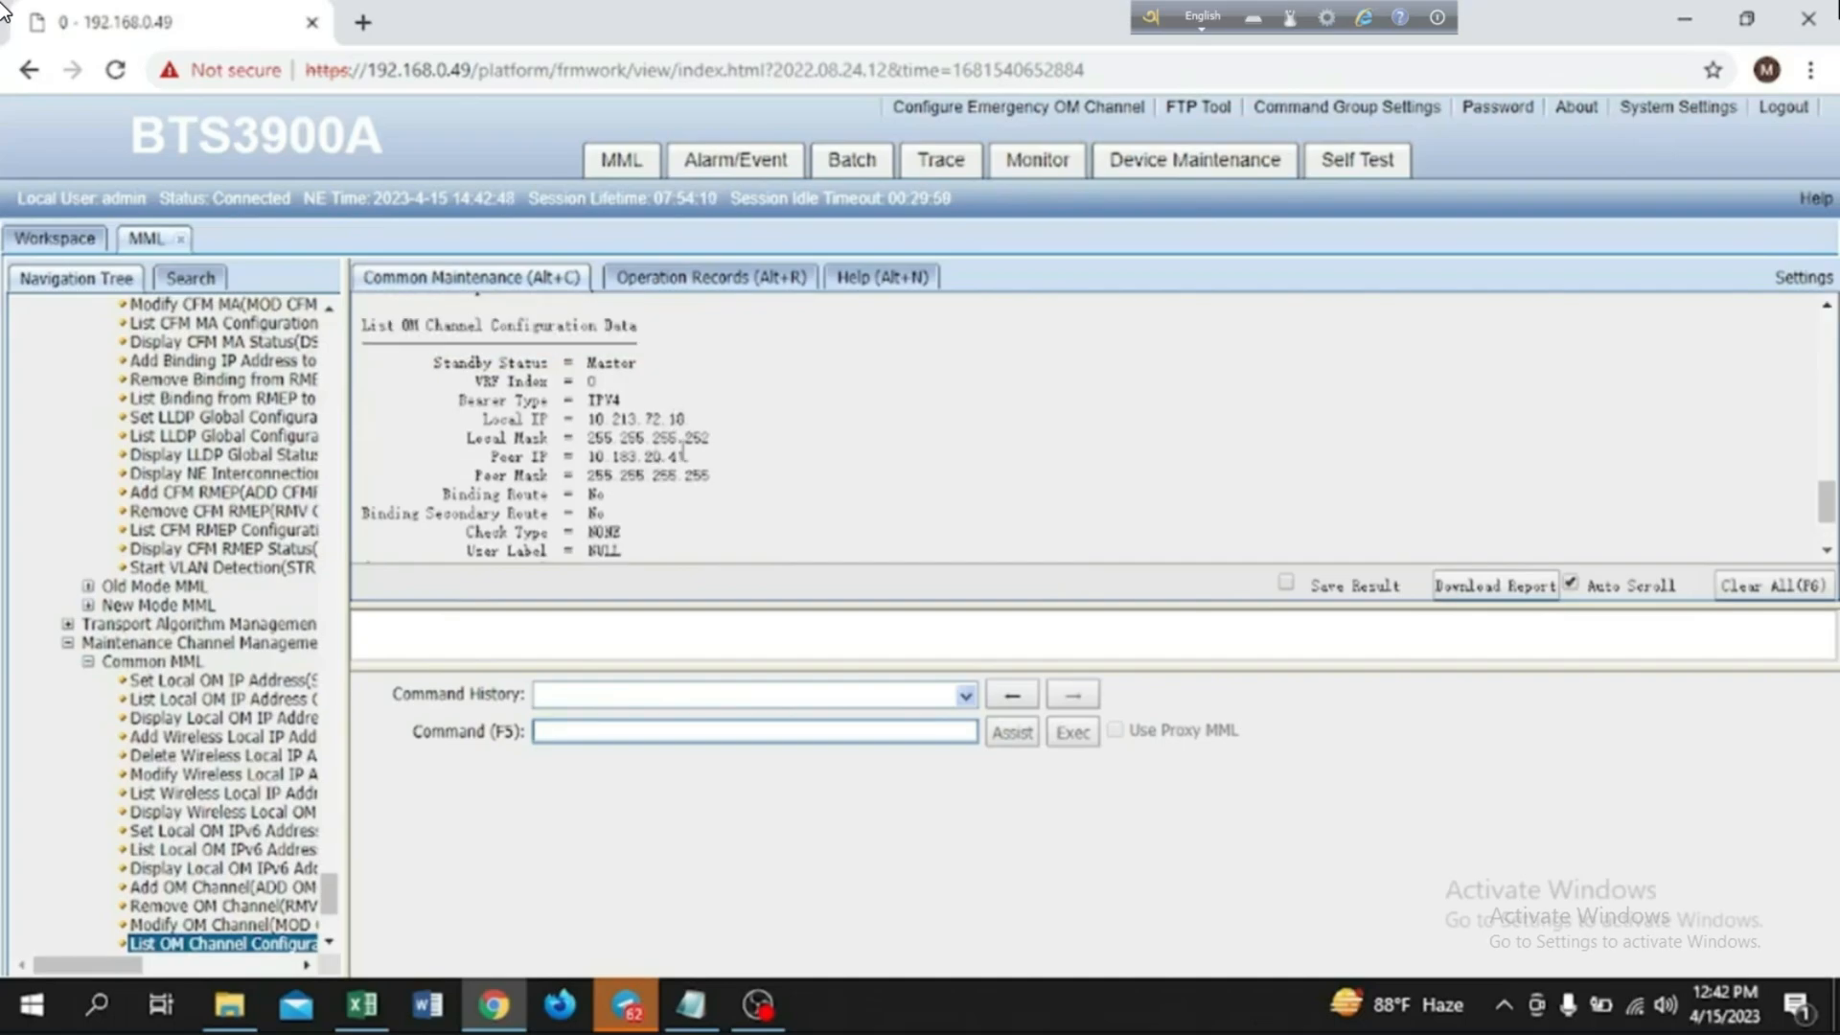
type("PING")
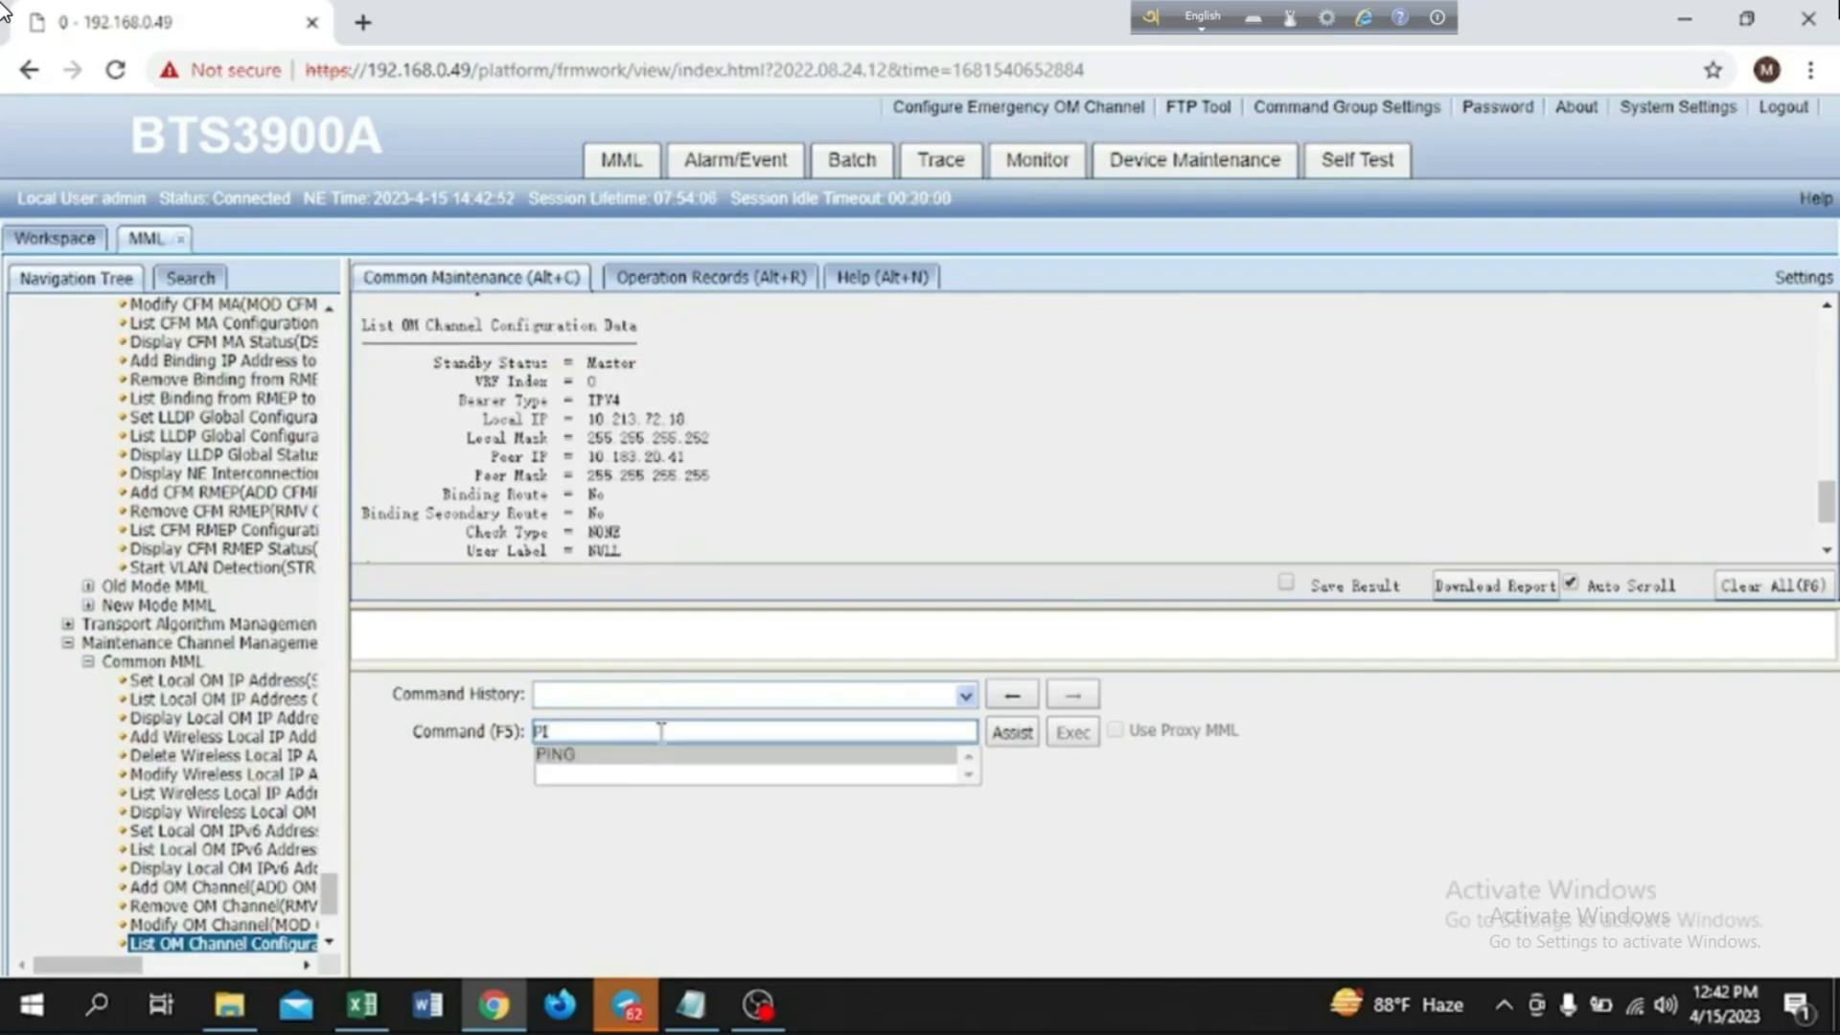
Step: Run PING on slot 7 from source 10.213.72.18 to destination 10.183.20.41
left_click(1010, 734)
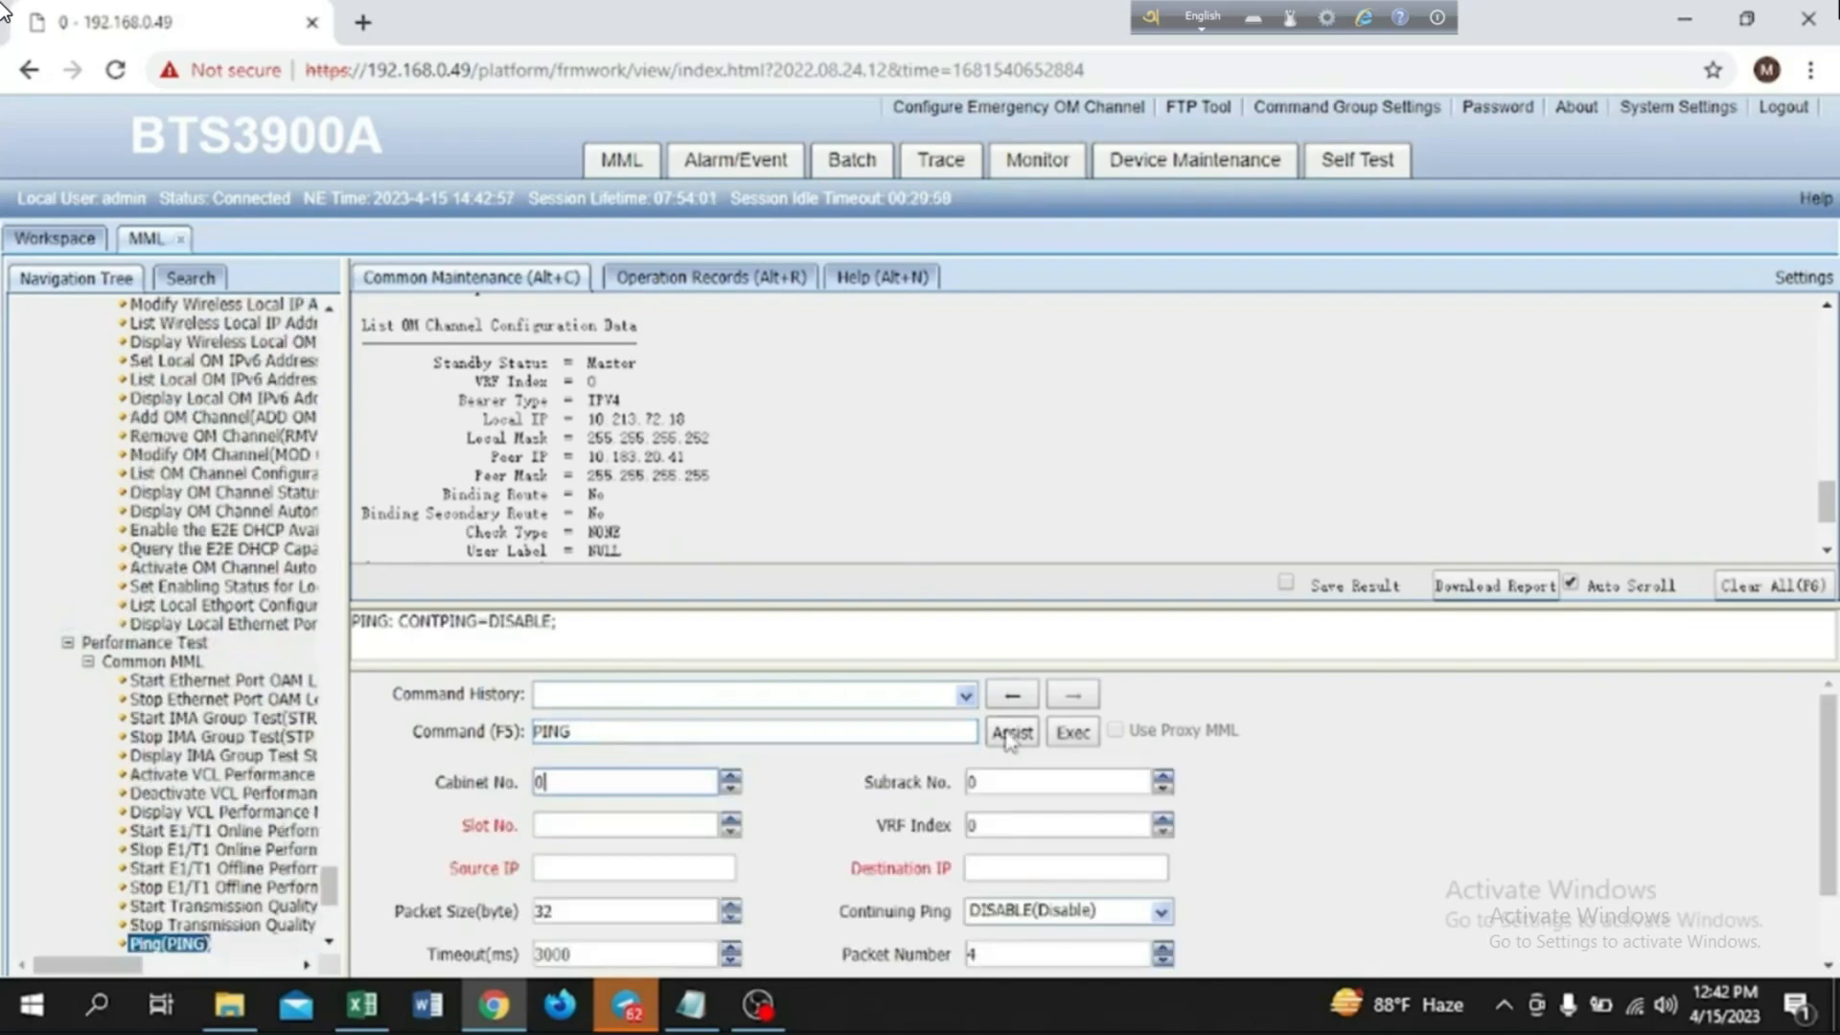
left_click(621, 827)
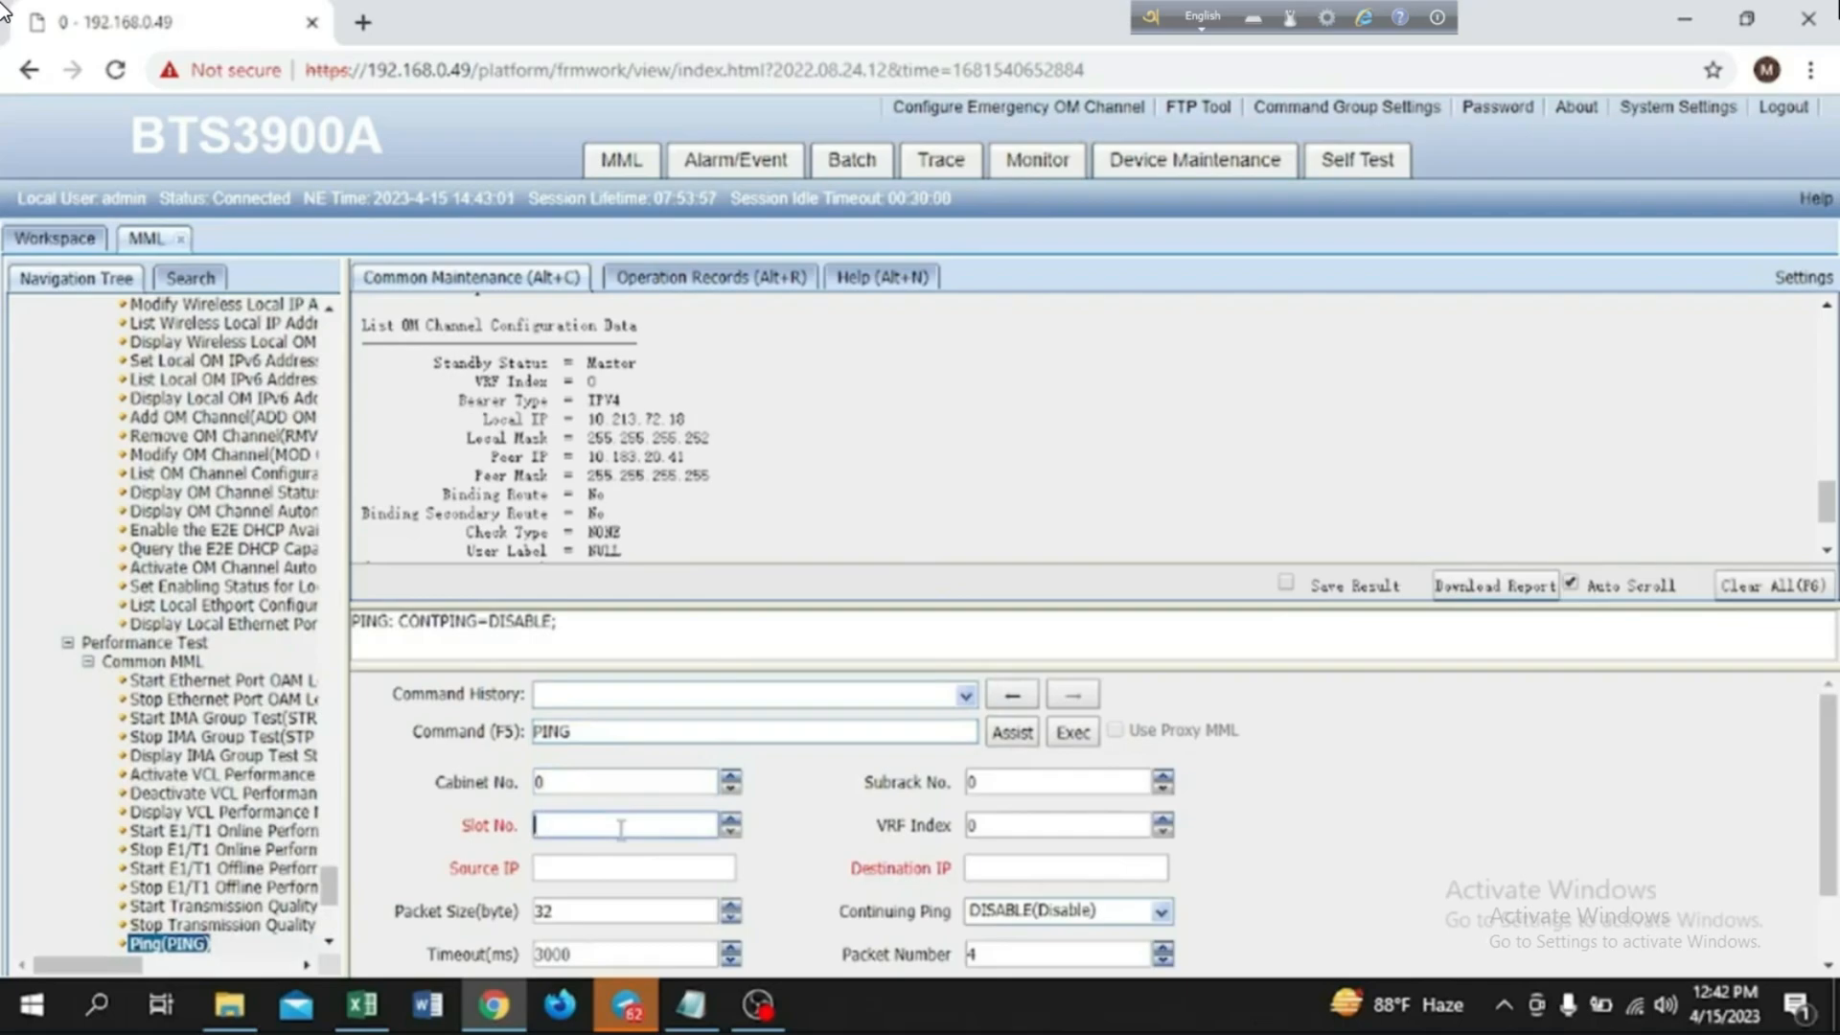
type("7")
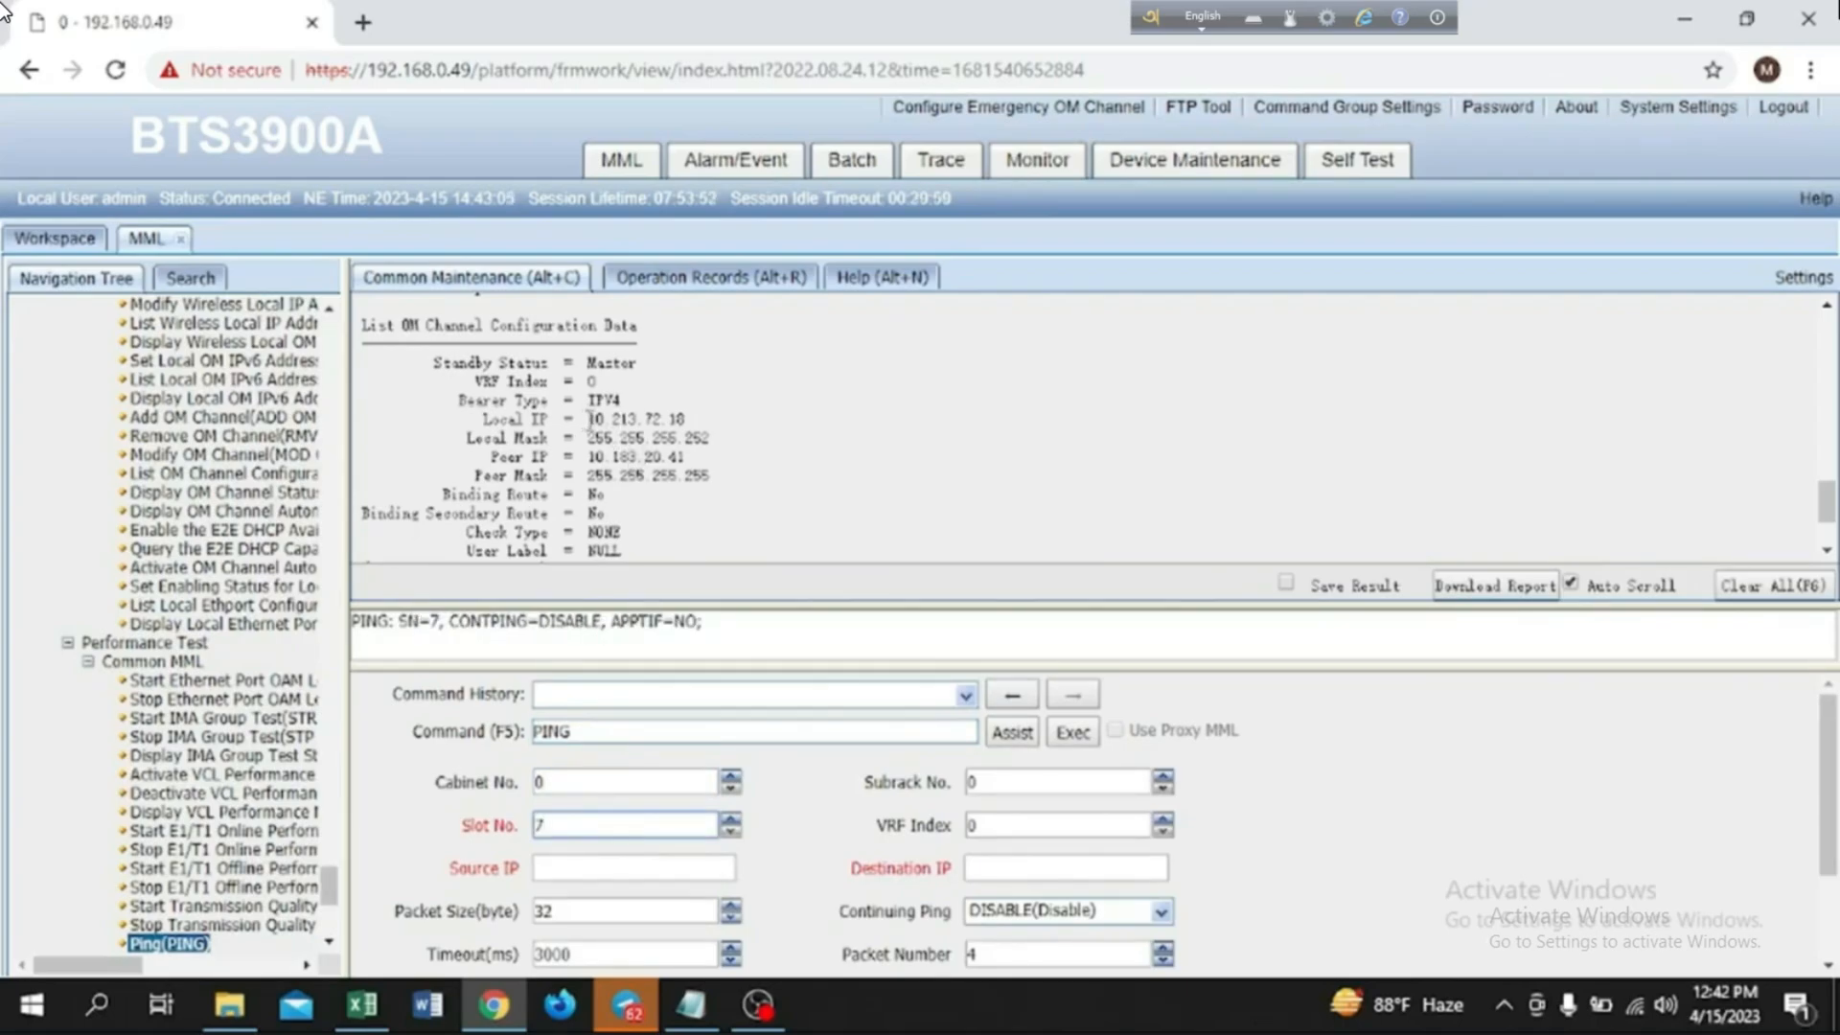
left_click_drag(589, 419, 687, 419)
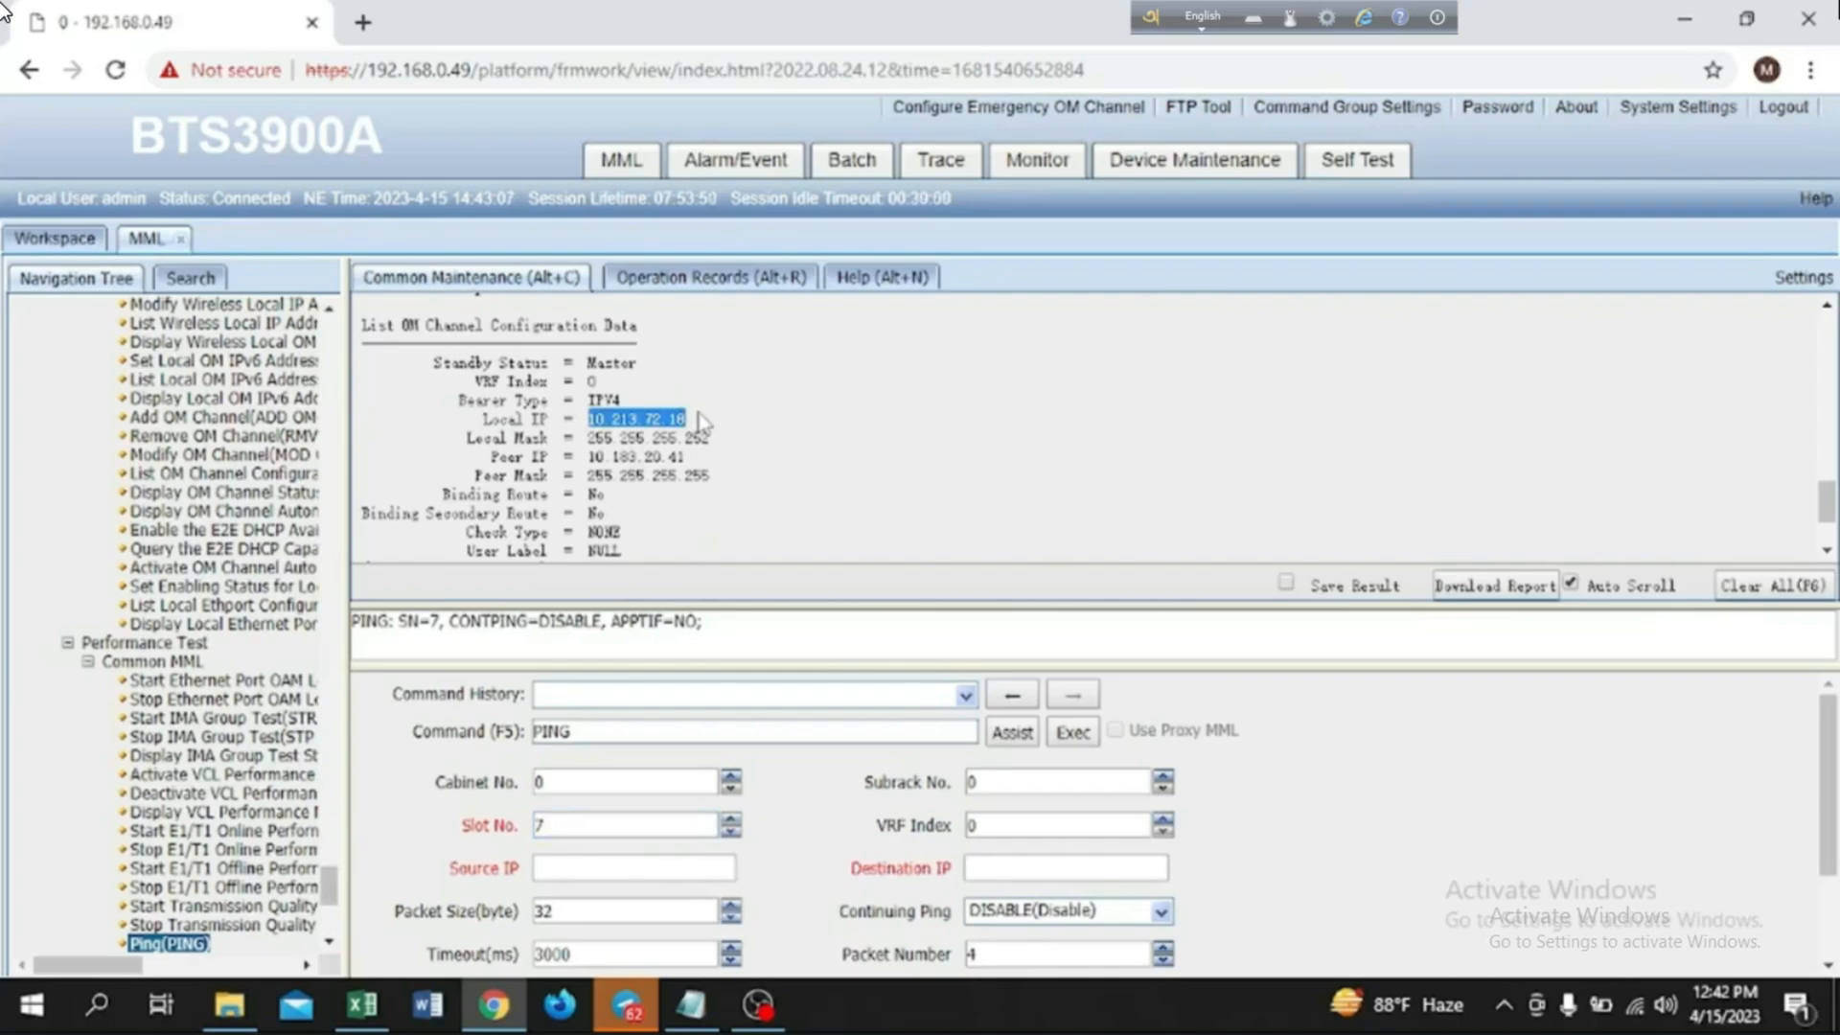
left_click(560, 870)
key("ctrl+v")
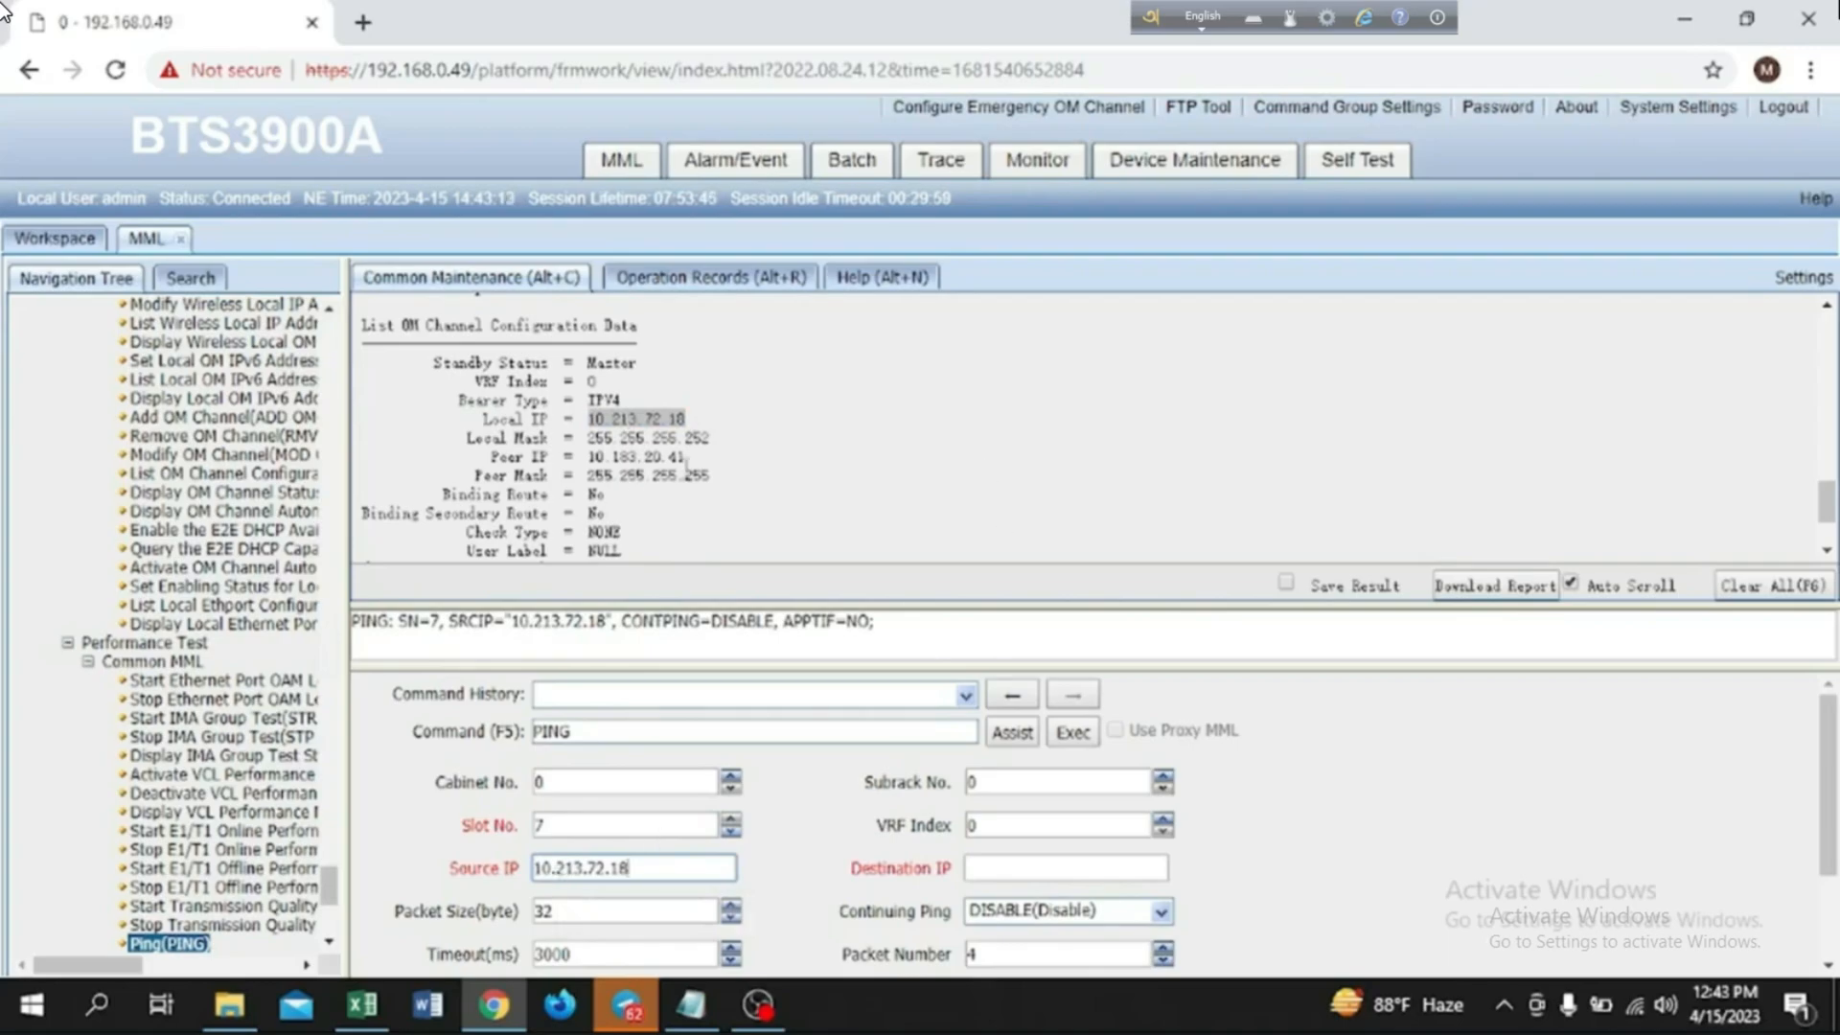
left_click(688, 465)
left_click_drag(686, 459, 586, 458)
key("ctrl+c")
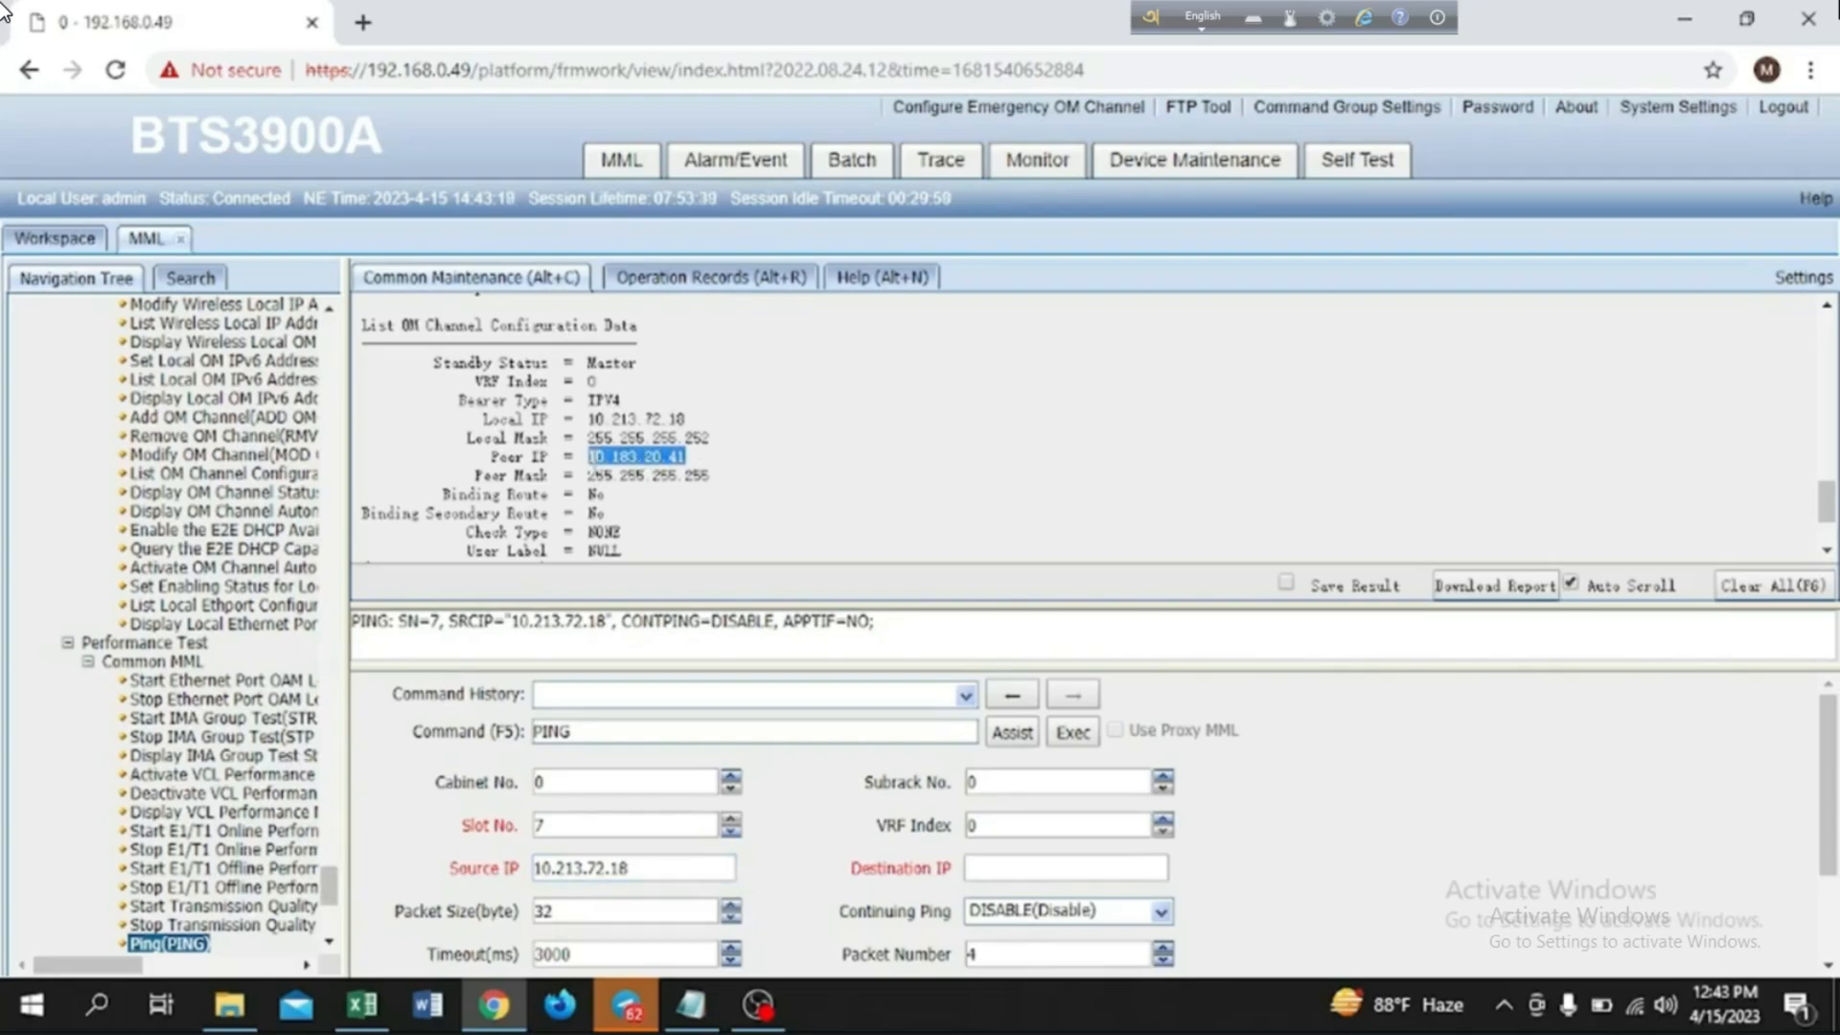
left_click(1007, 865)
key("ctrl+v")
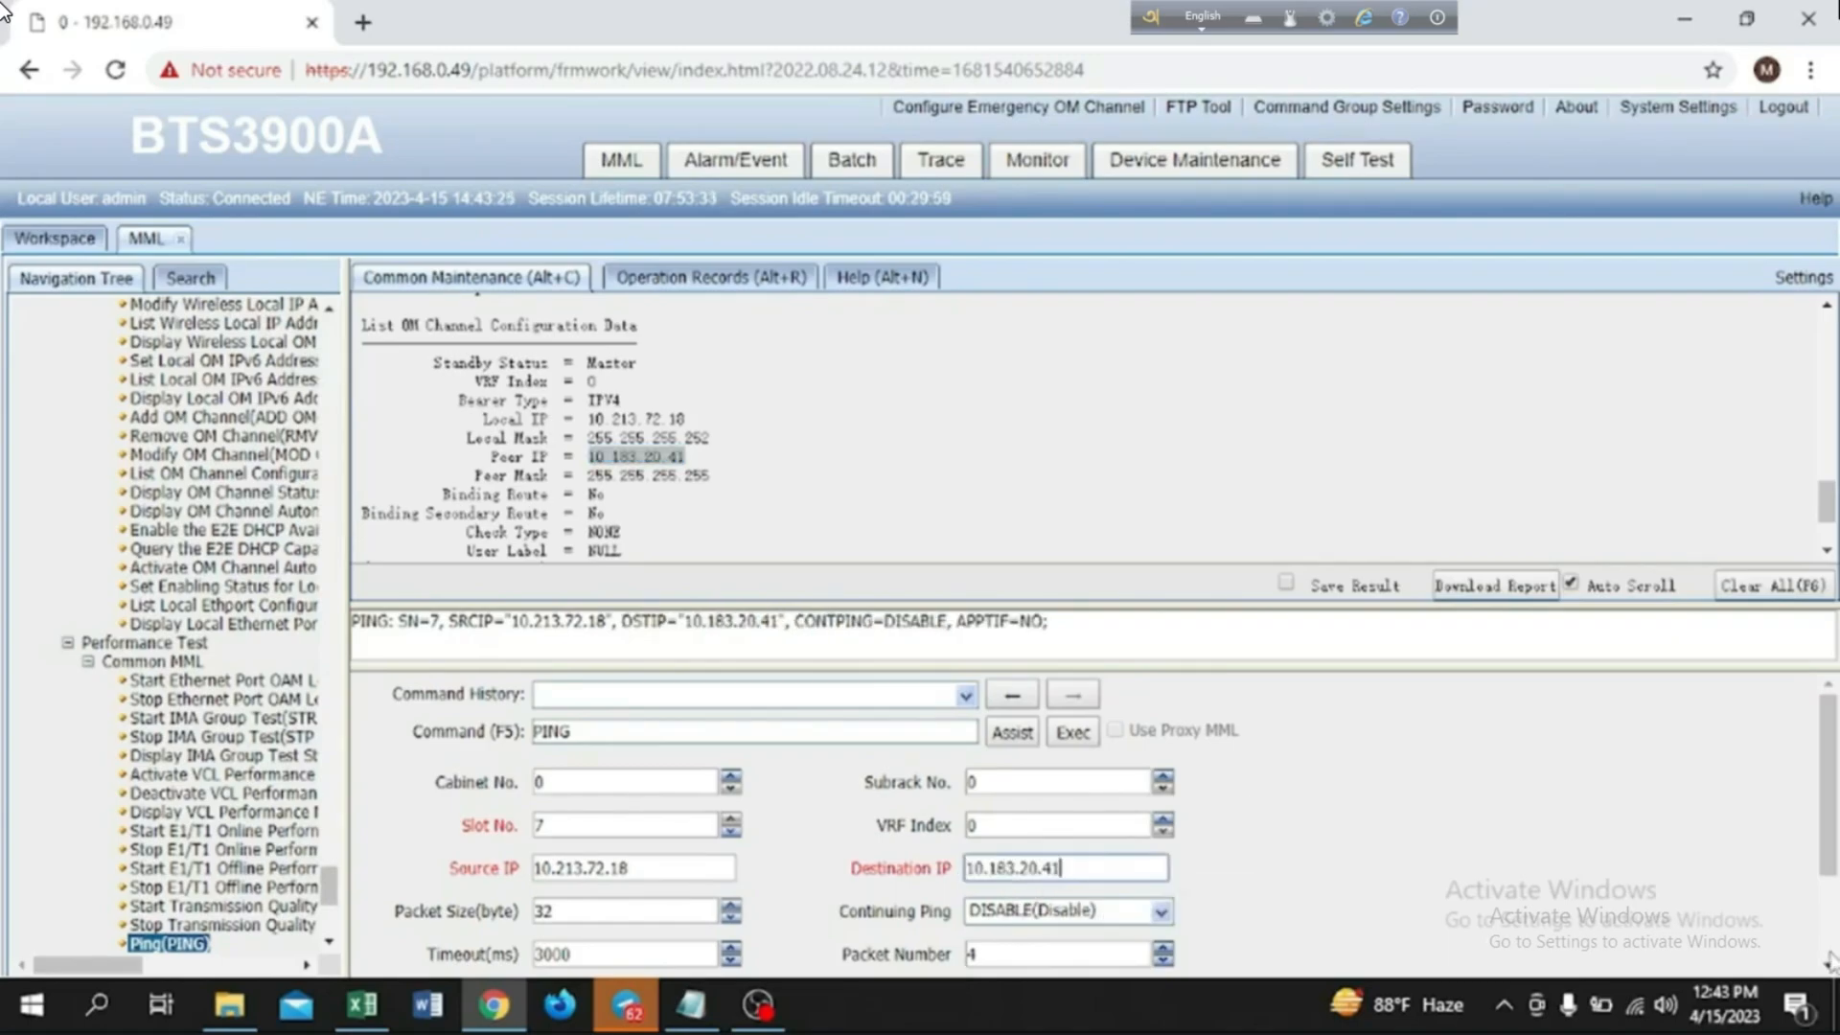
left_click(1074, 734)
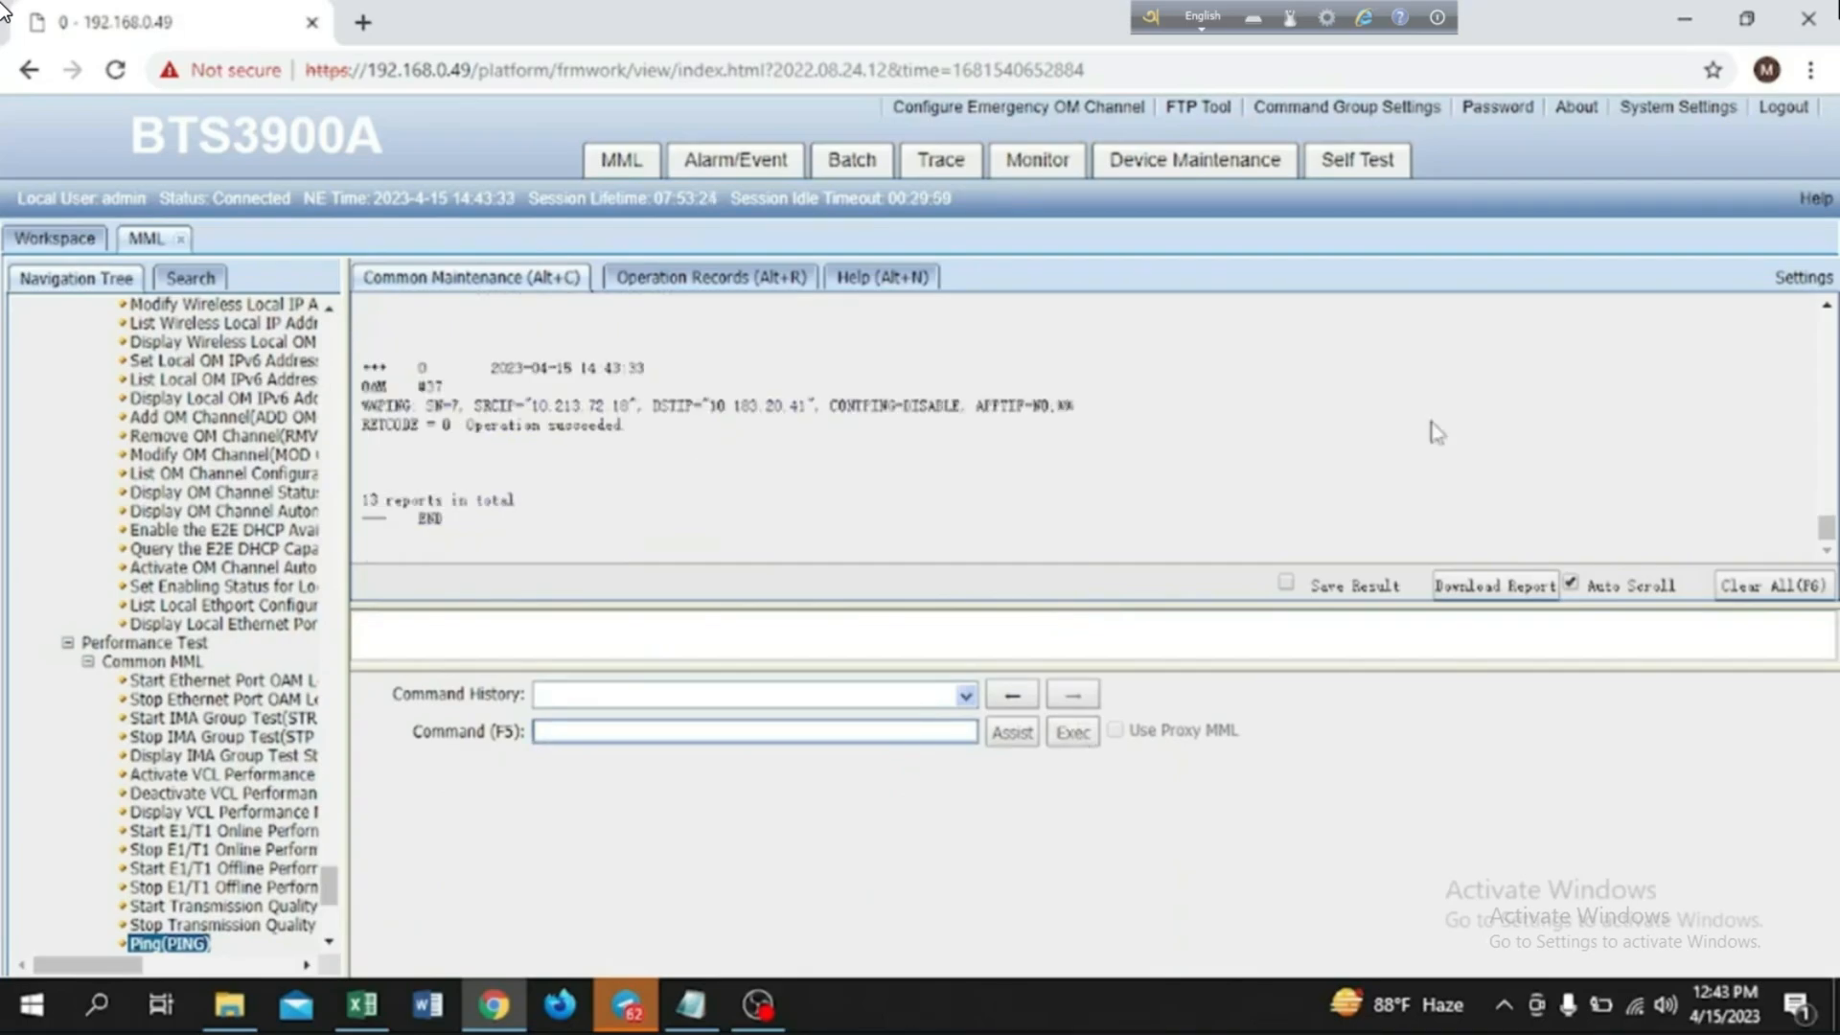
Step: Enlarge the output pane and scroll to the statistics: 4 sent, 4 received, 0.00% loss
left_click(1826, 305)
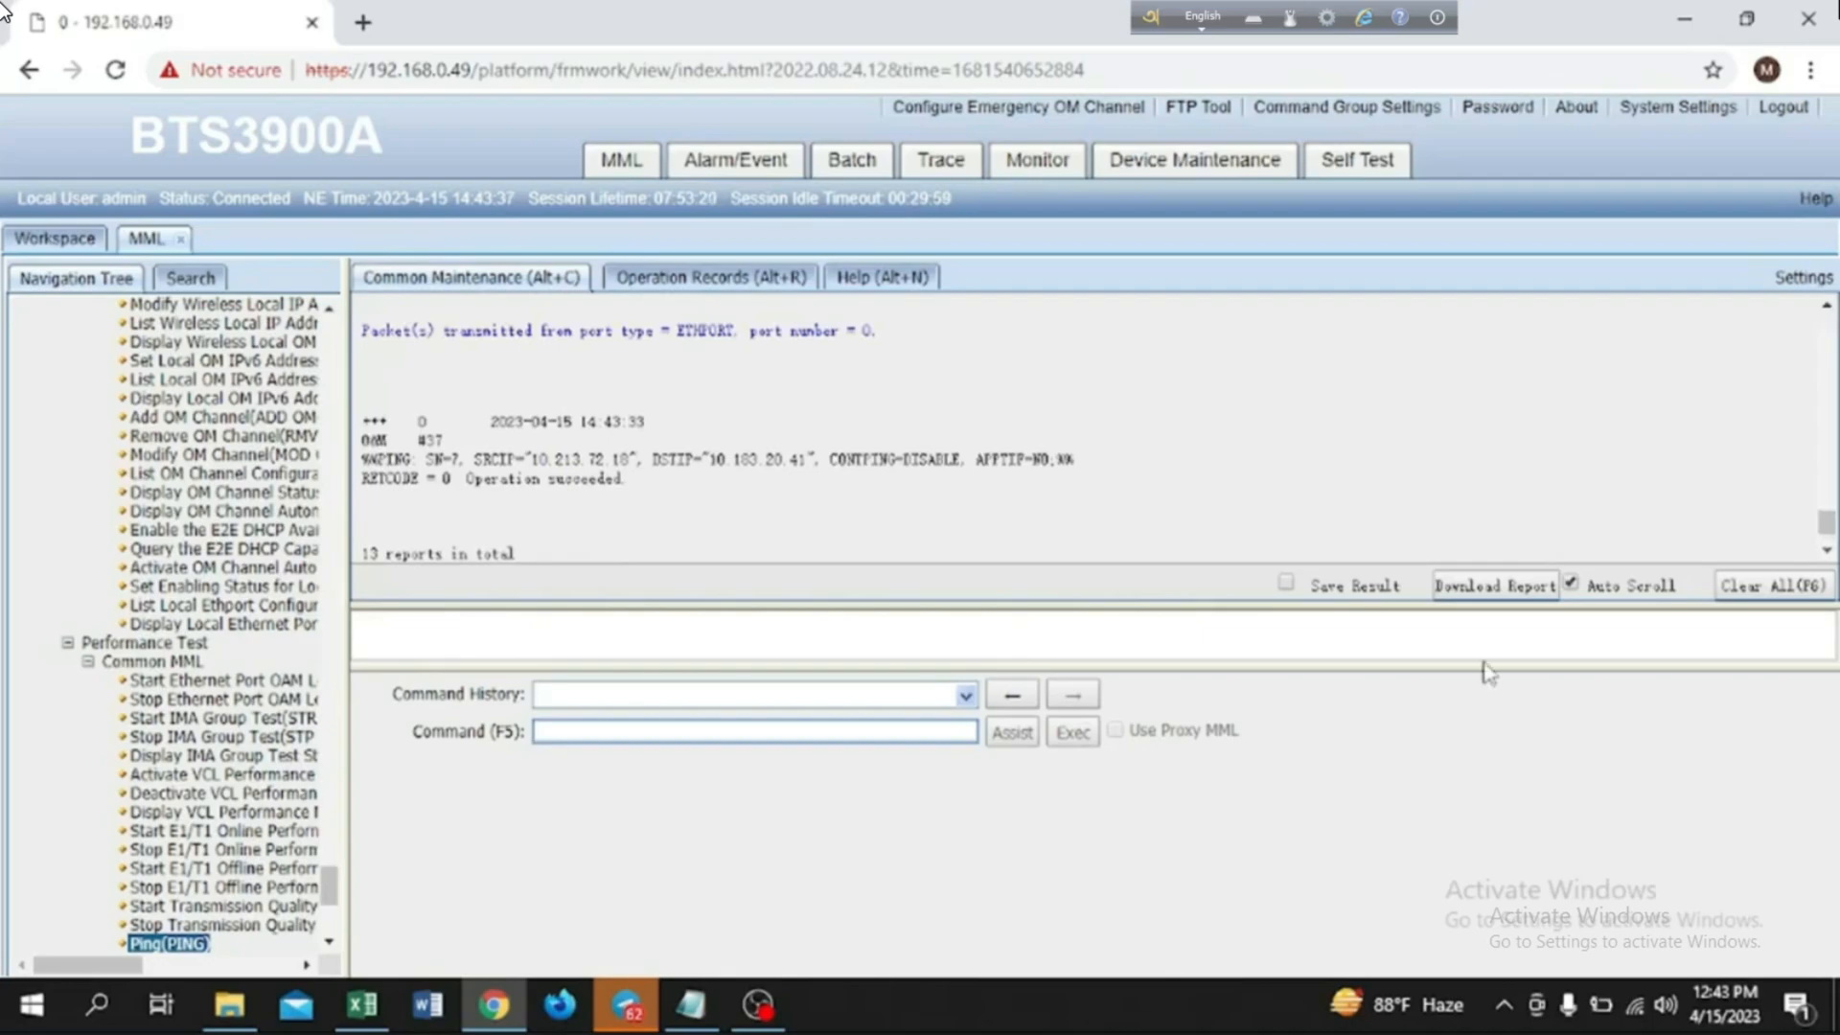
left_click_drag(1480, 666, 1424, 897)
left_click_drag(1239, 604, 1239, 831)
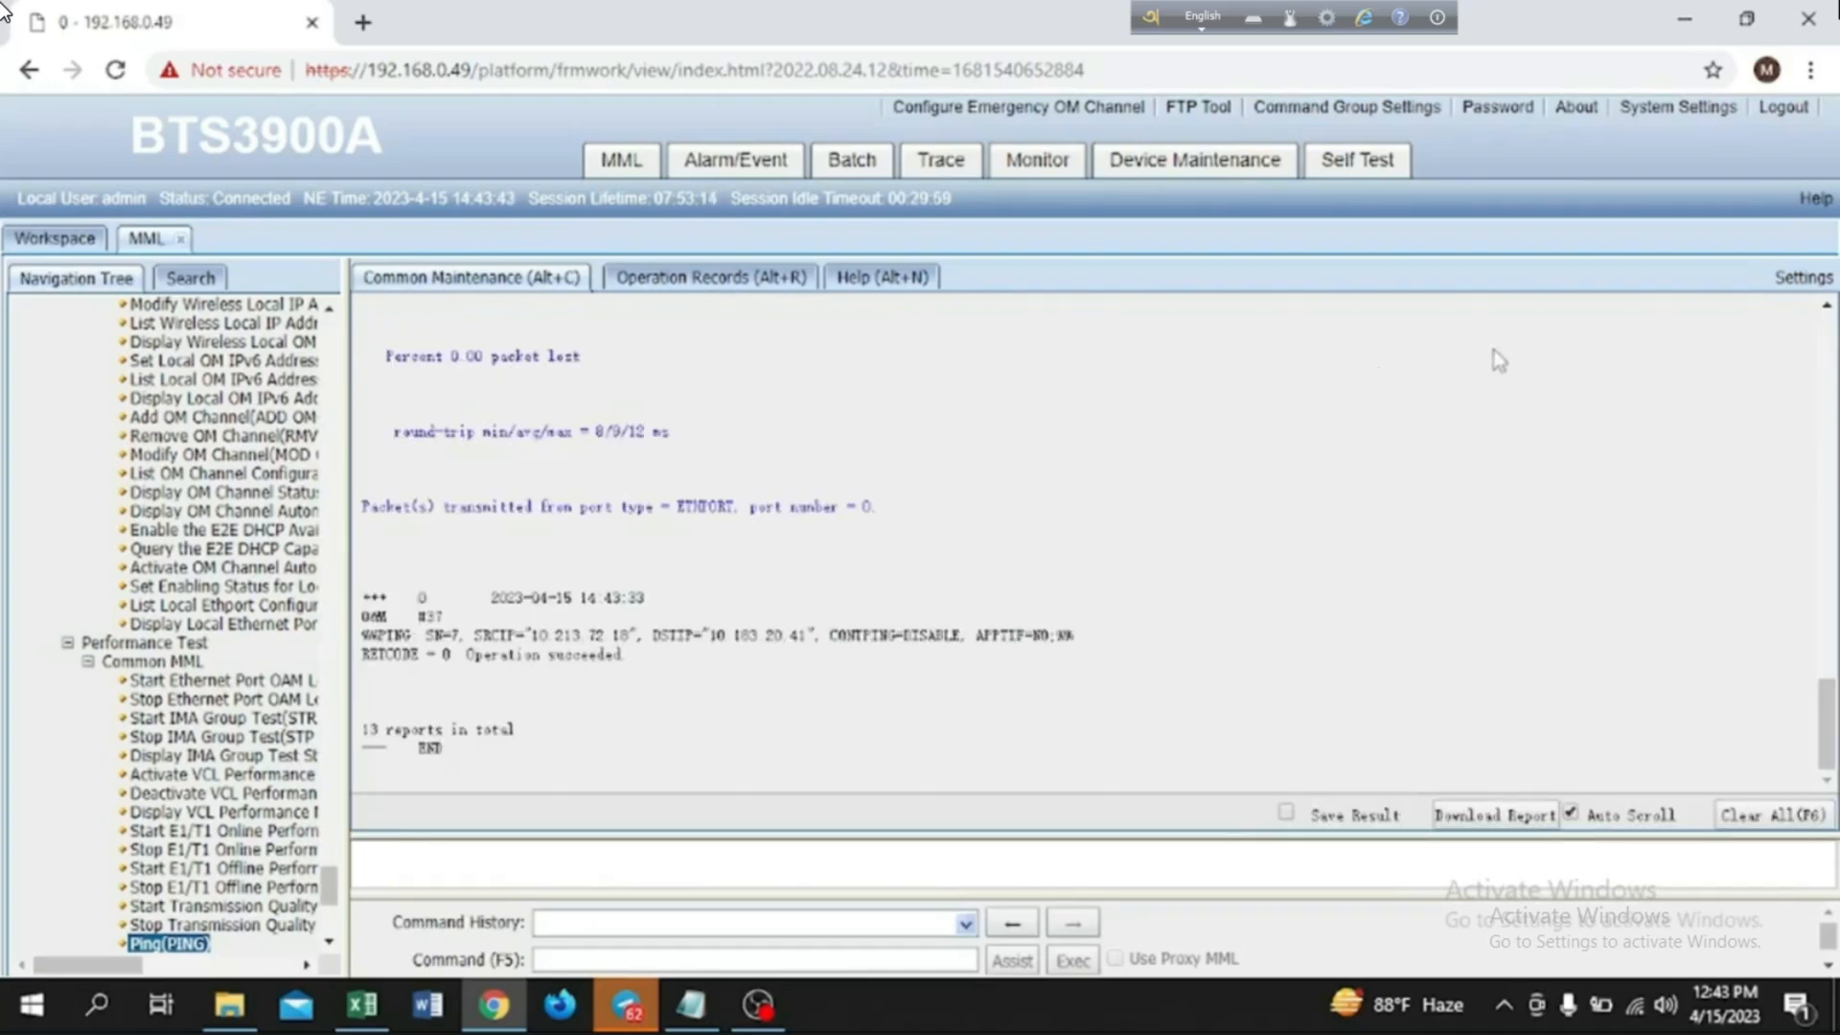
left_click(1825, 307)
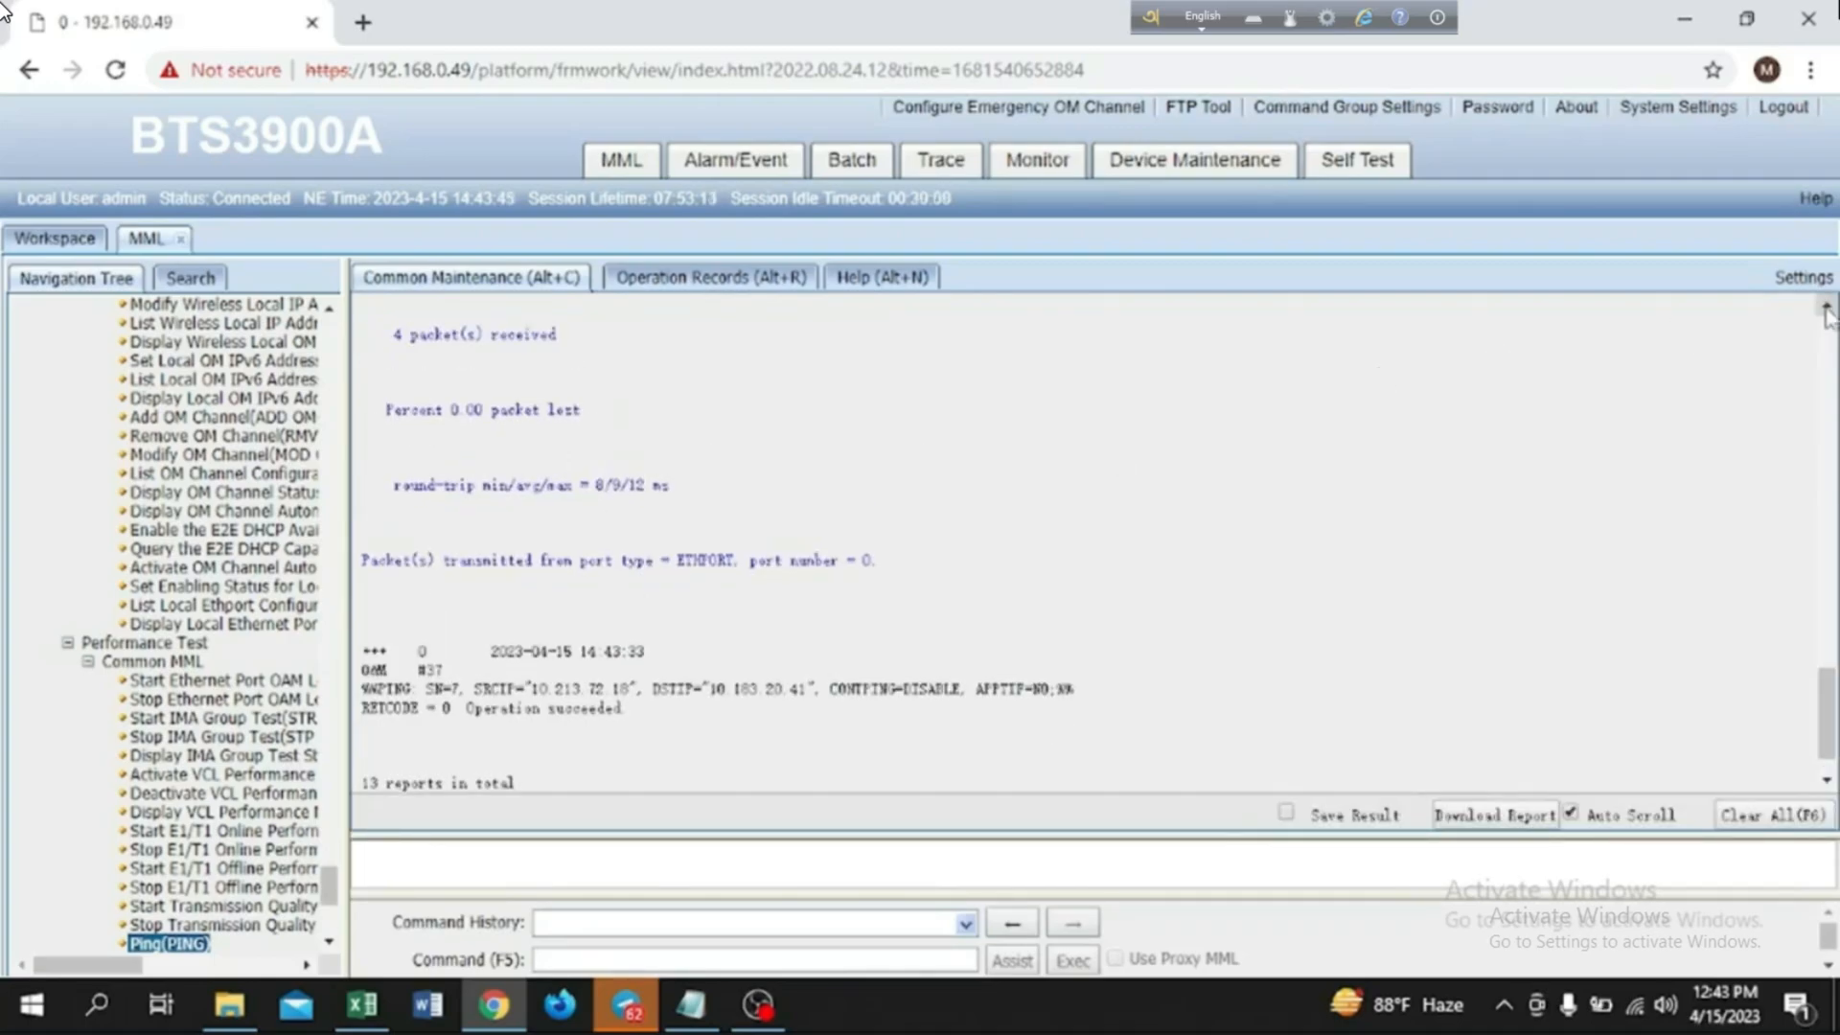
left_click(1825, 306)
left_click(1825, 306)
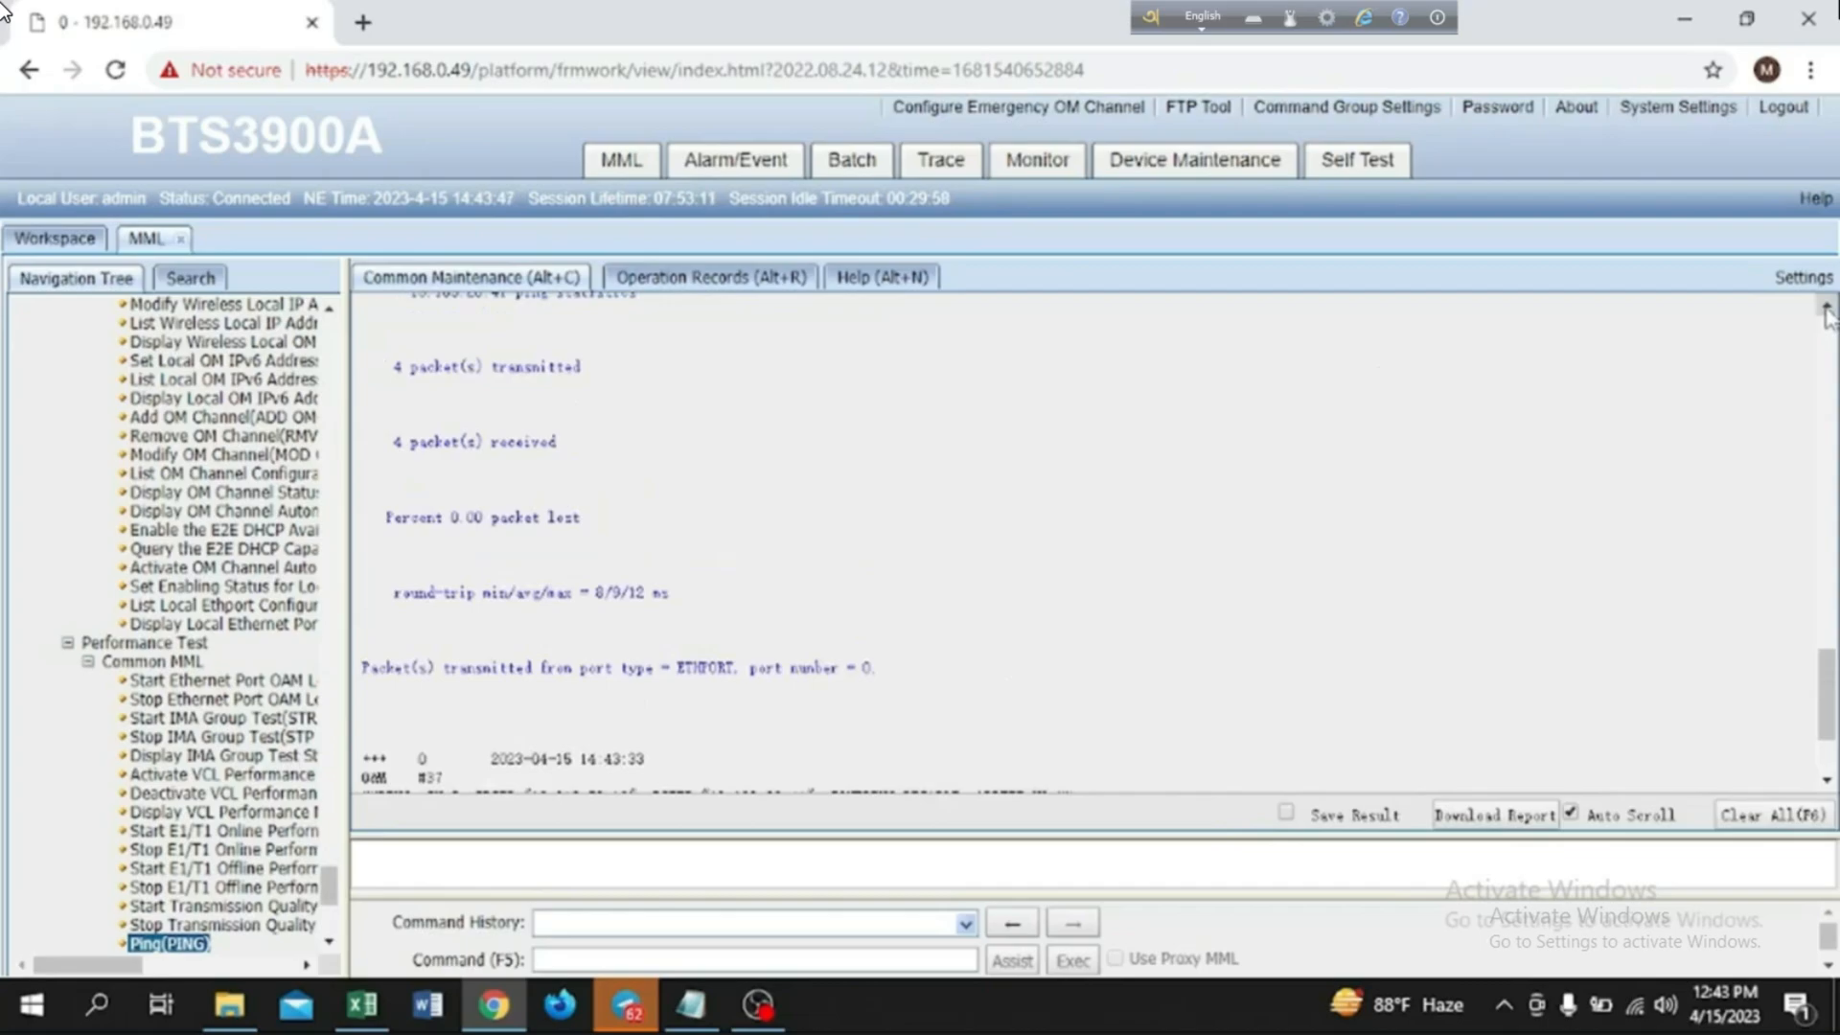